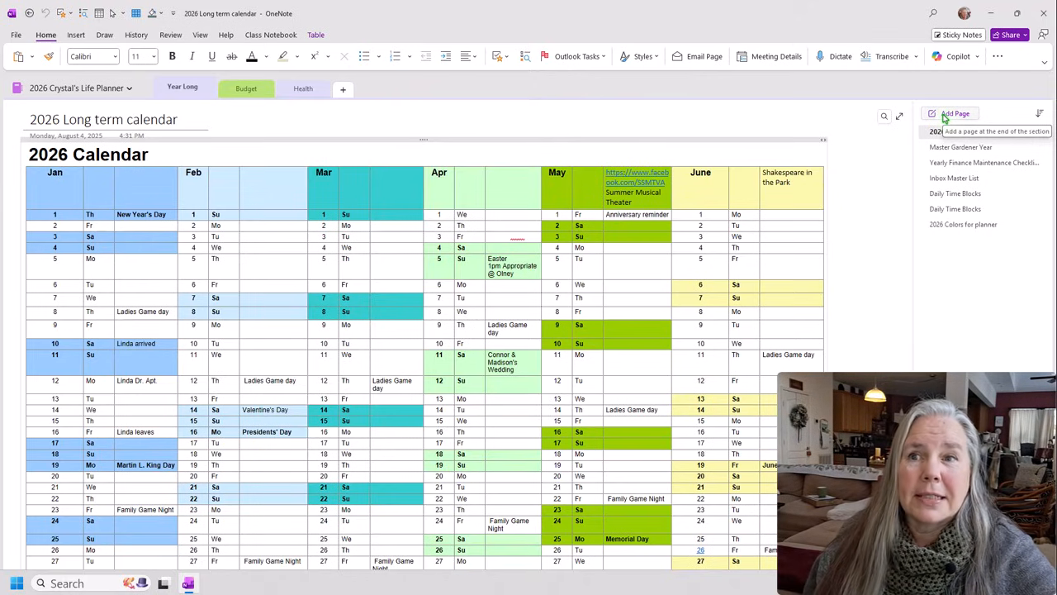
Add a new page to the Year Long section, and switch to the PowerPoint presentation planner Design 2023 in a maximized window.
click(945, 116)
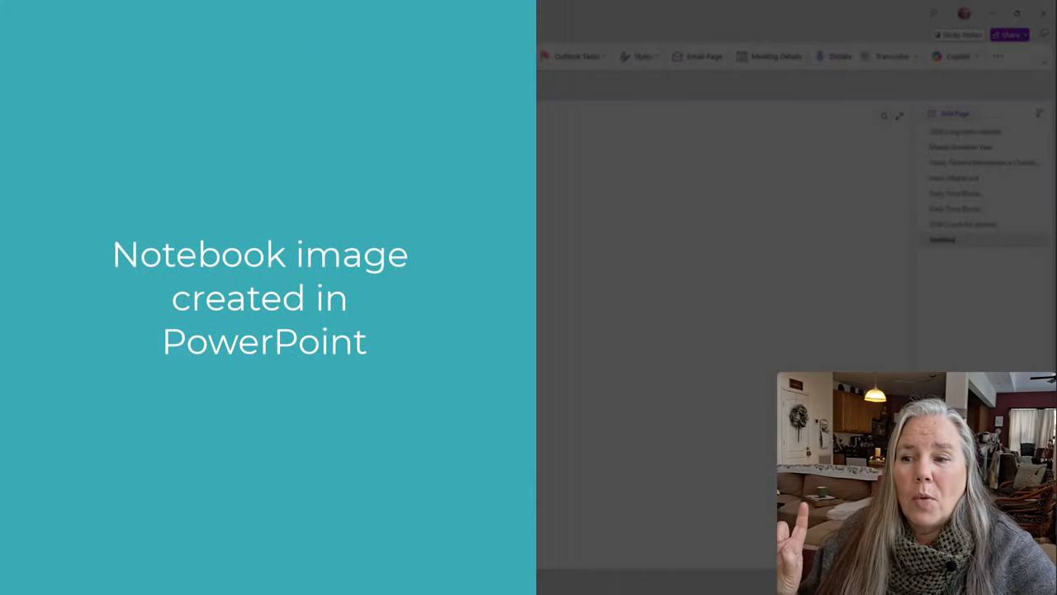
drag(756, 588, 396, 117)
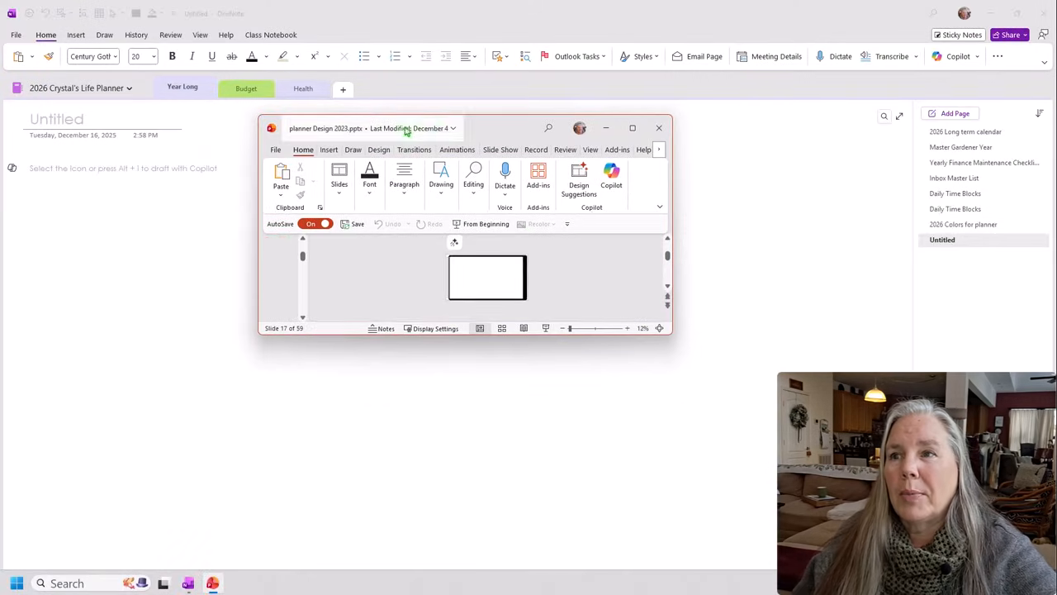
click(632, 115)
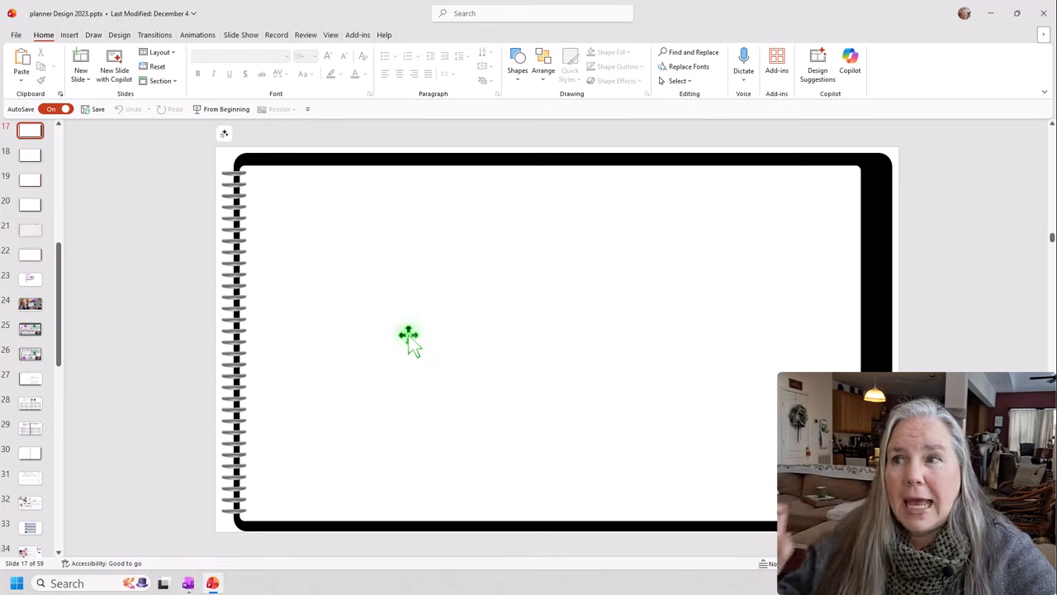
Shift the spiral binding image slightly down and right, and lower the upper edge of the white page shape on slide 17.
click(243, 313)
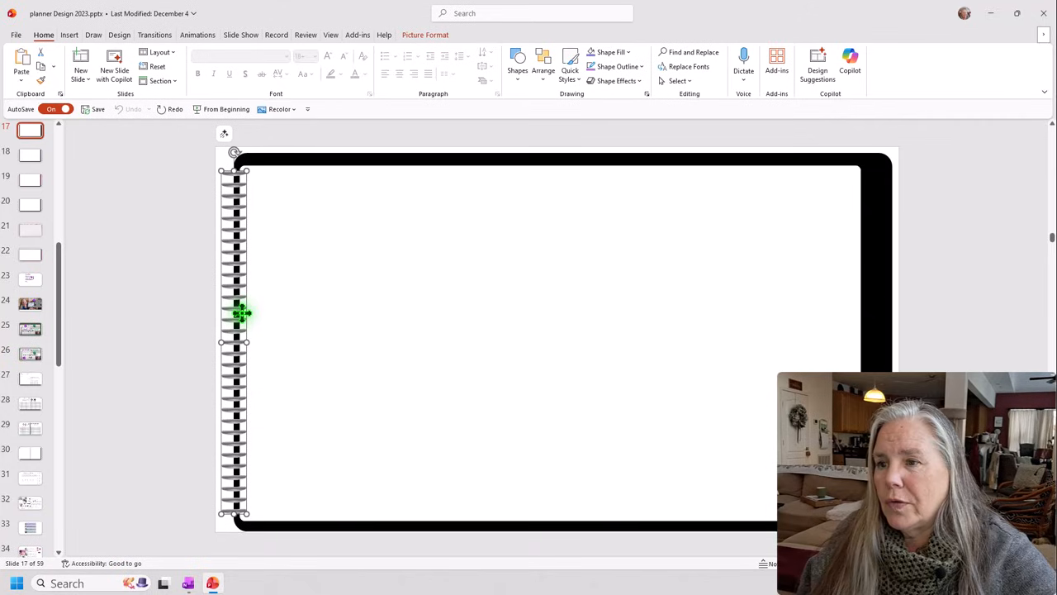
drag(241, 312, 241, 314)
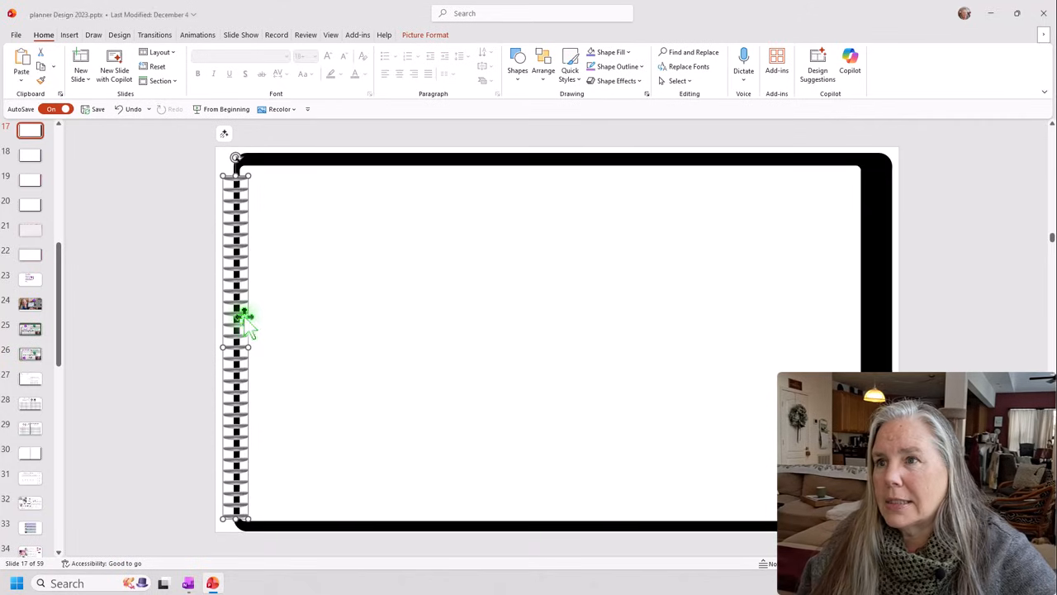
click(376, 227)
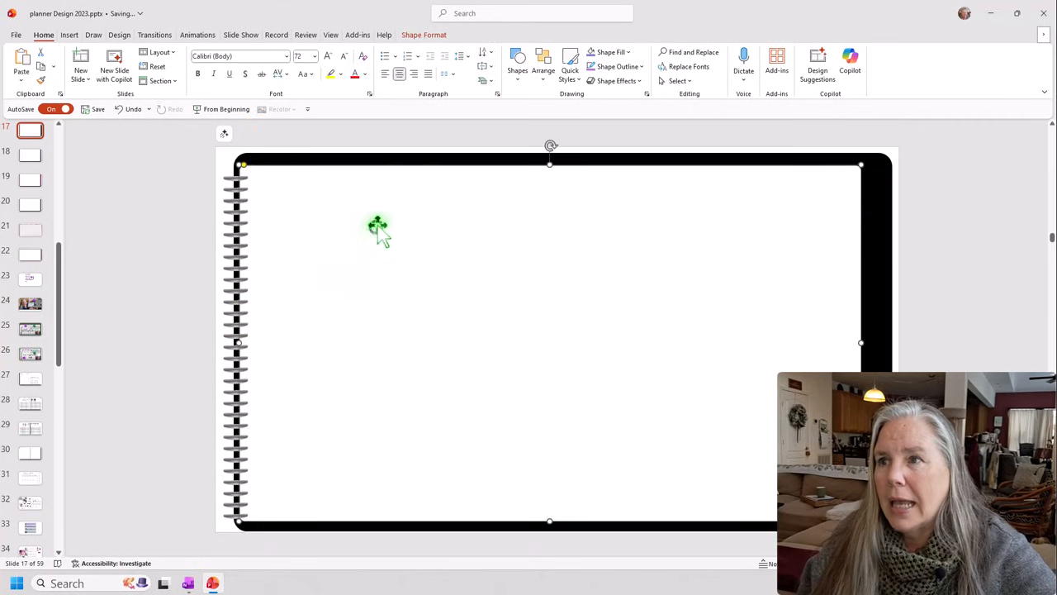
click(550, 165)
drag(550, 165, 554, 175)
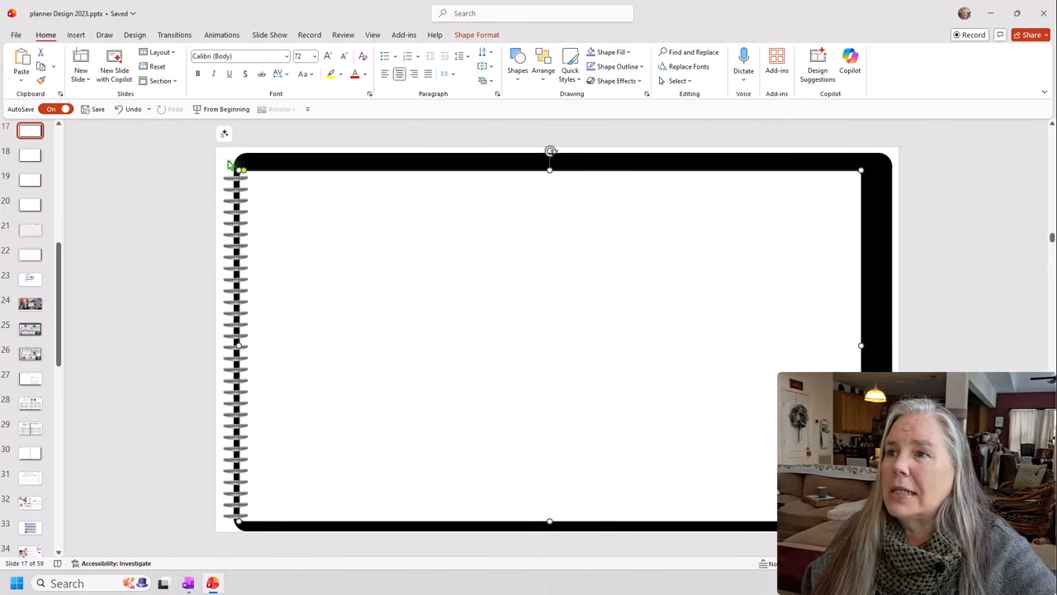
Copy all the notebook shapes on the slide and paste them as a picture on the new untitled OneNote page.
drag(219, 149, 902, 537)
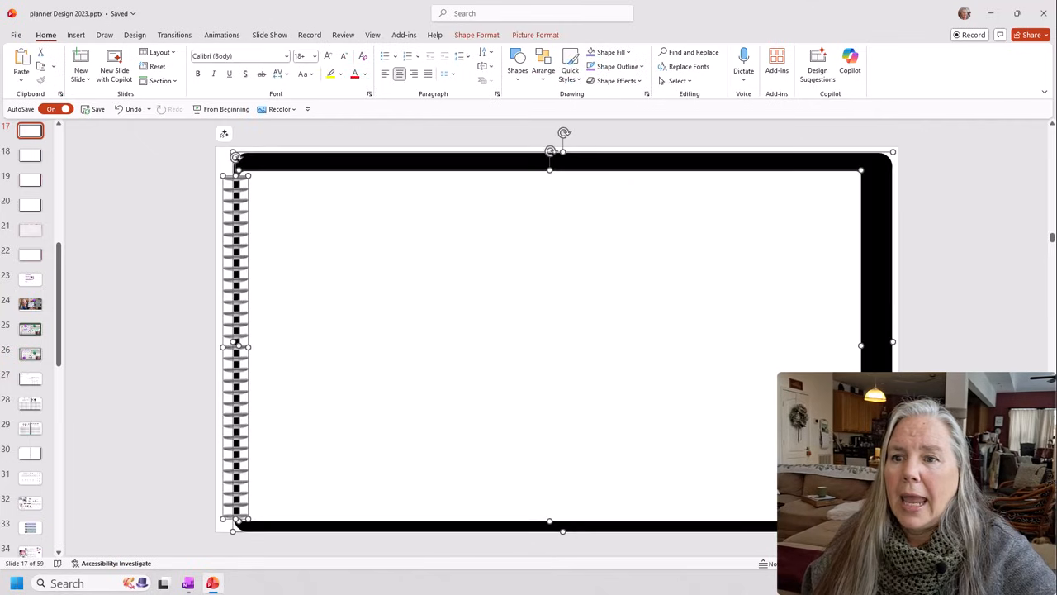
right_click(765, 420)
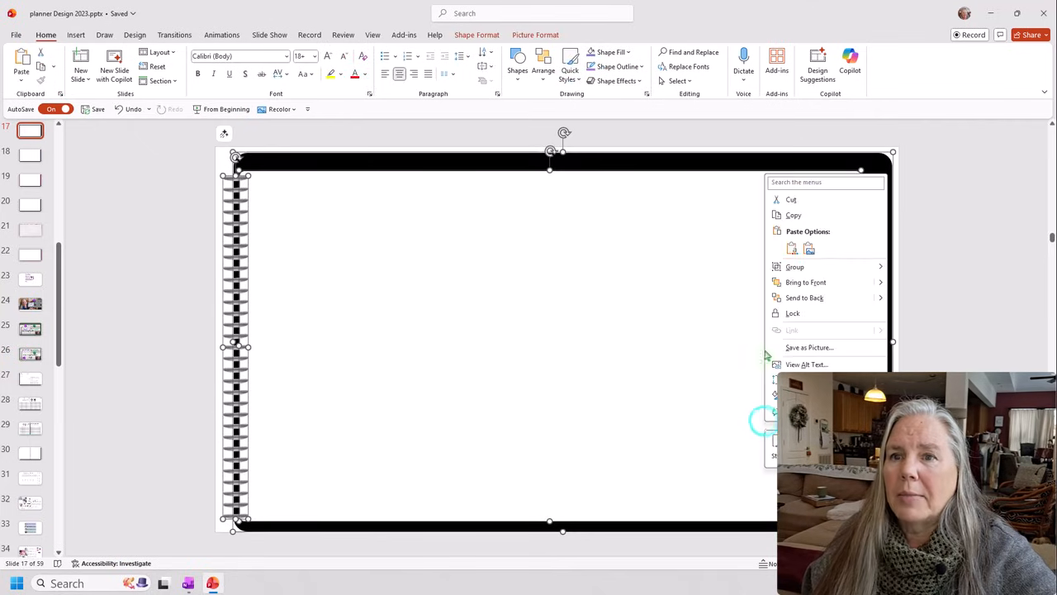
click(793, 215)
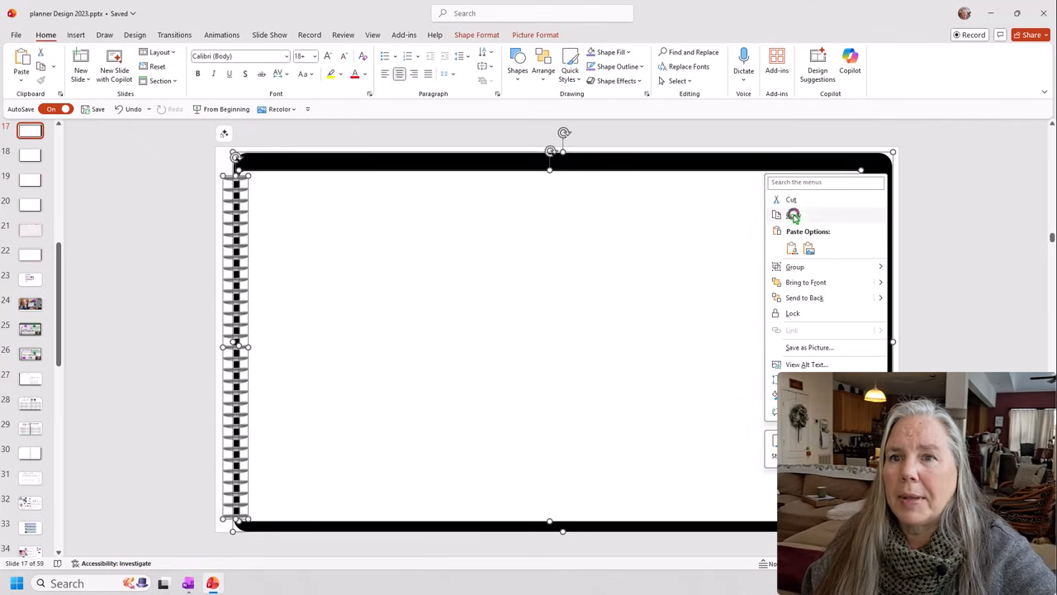
click(990, 14)
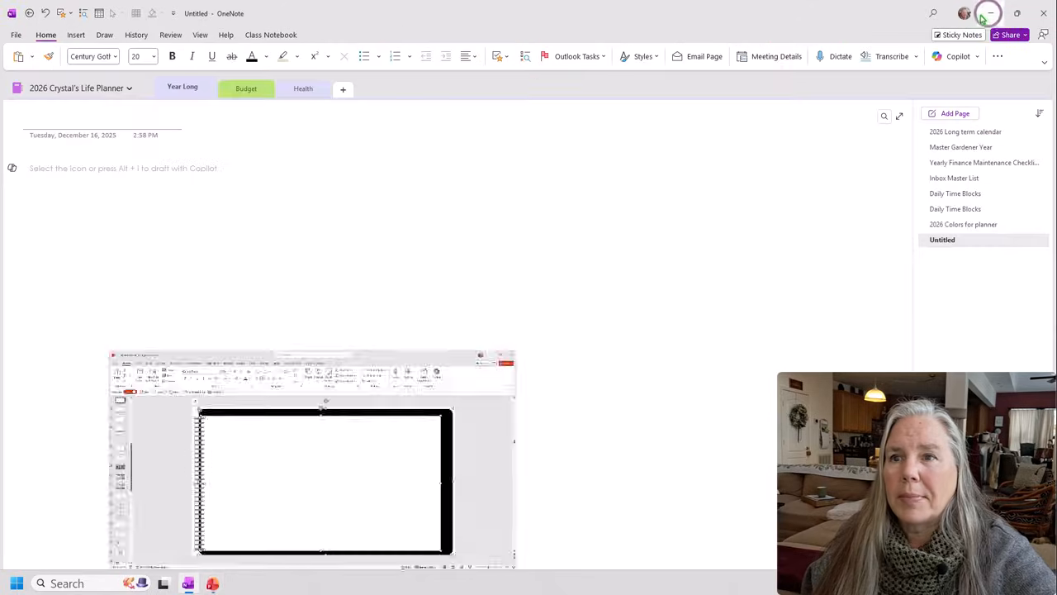
right_click(61, 229)
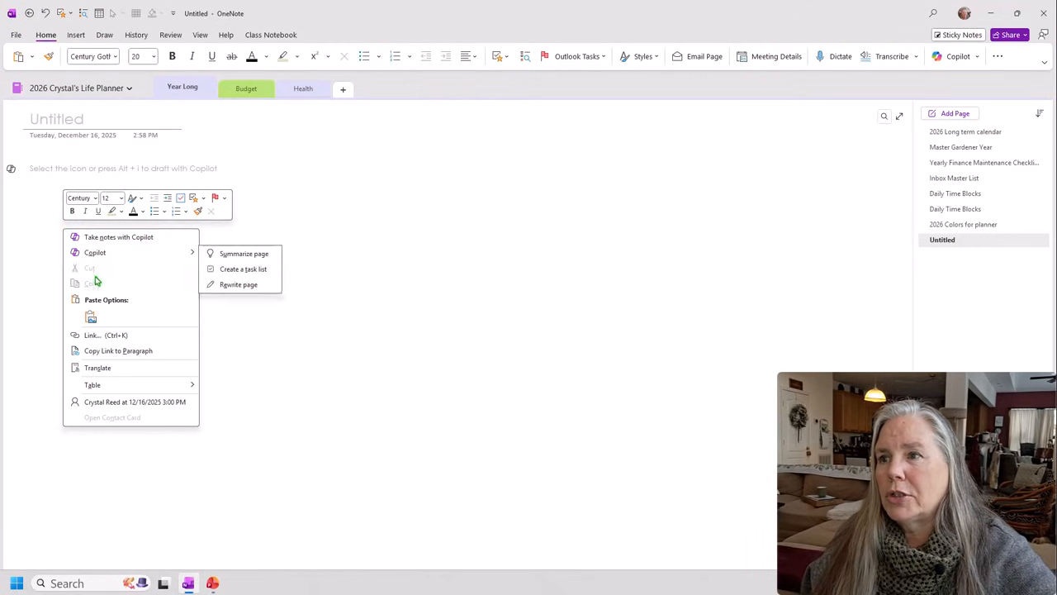
click(93, 317)
click(93, 317)
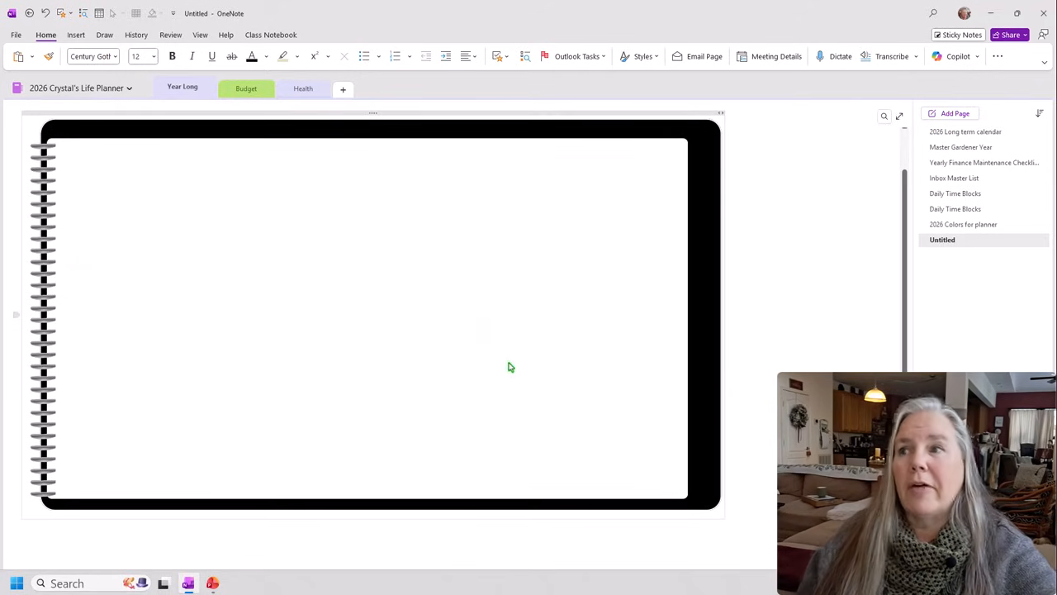
Move the pasted notebook picture out of its note container so it stands free on the page.
click(446, 306)
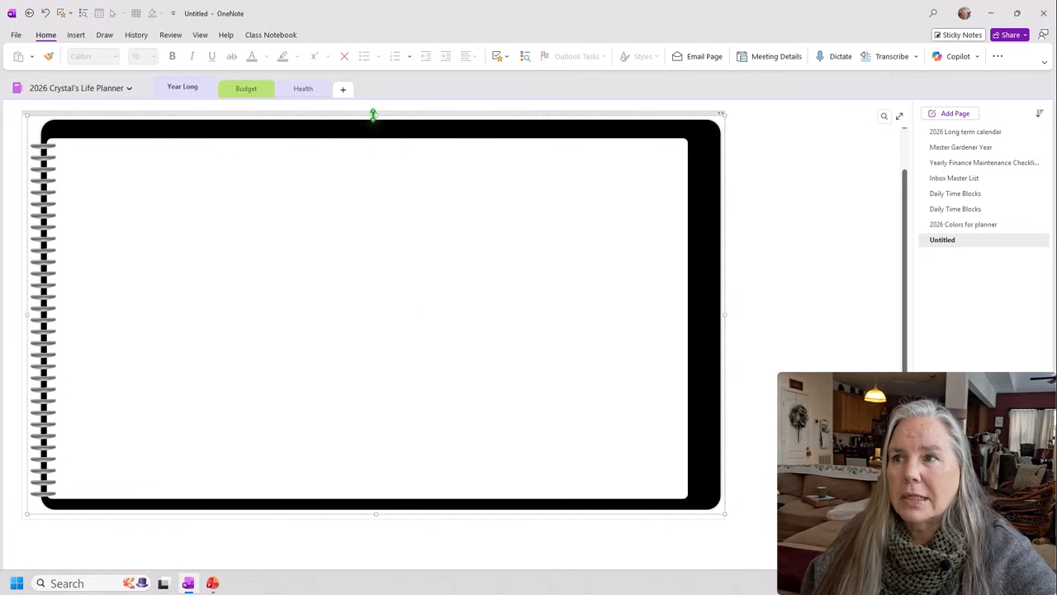
click(358, 252)
click(629, 357)
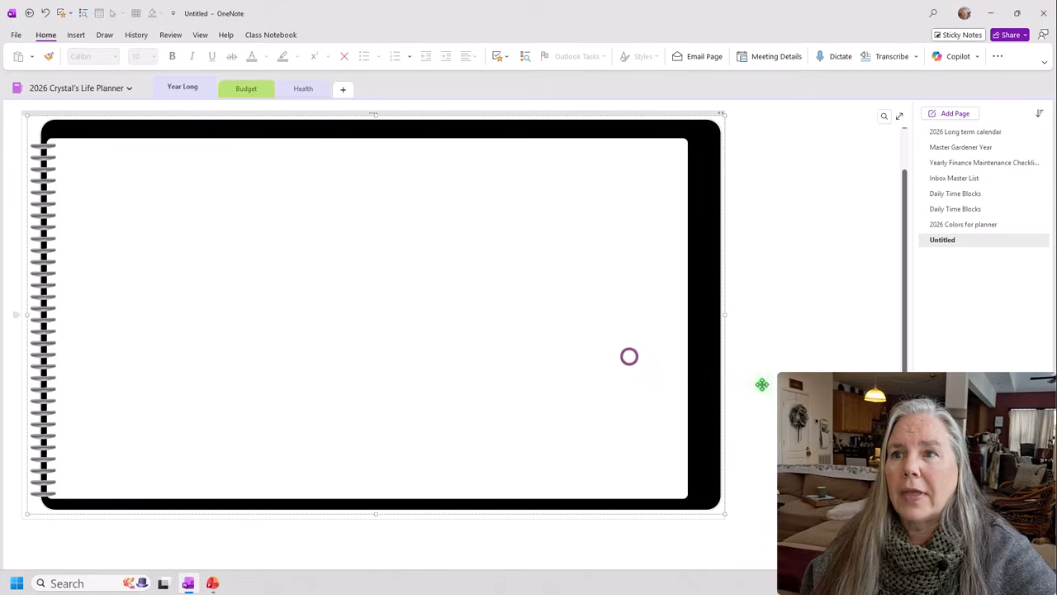
click(648, 447)
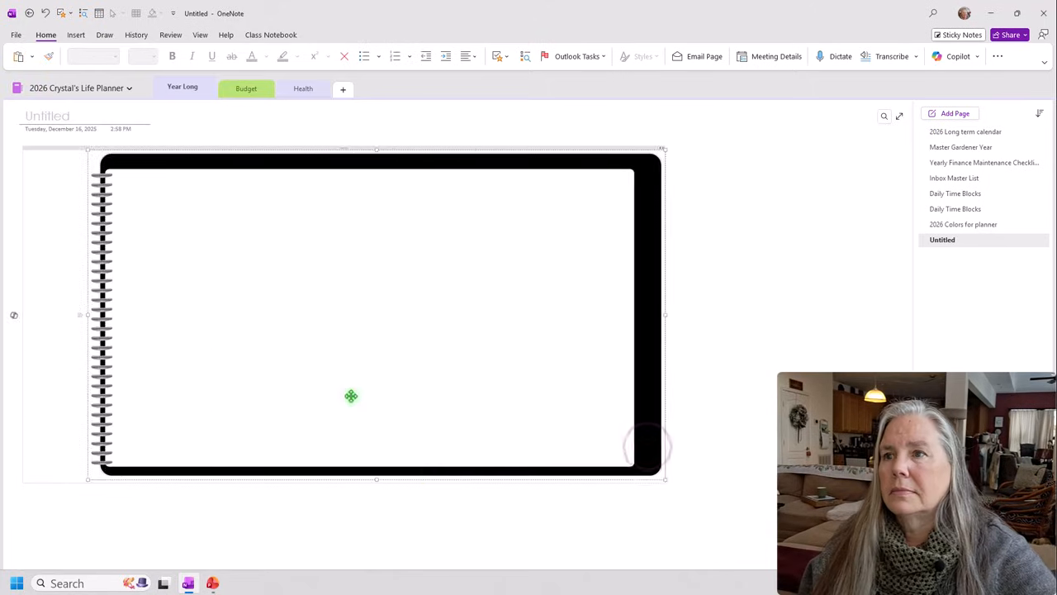
drag(352, 396, 356, 317)
click(356, 317)
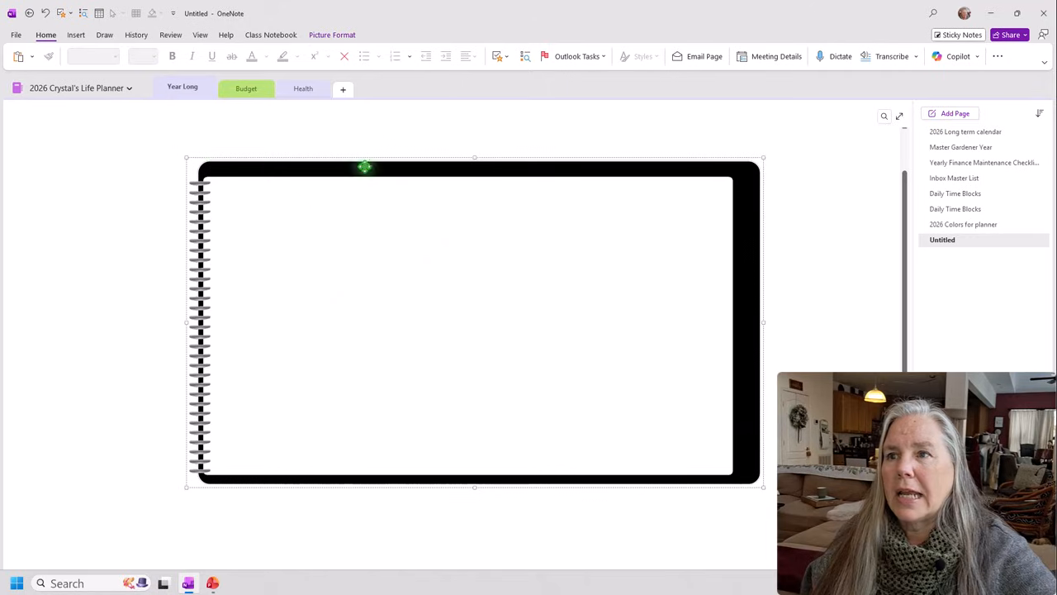
Move the notebook picture to the page's upper-left corner so the page title and date sit inside its white area.
scroll(489, 331, up, 1)
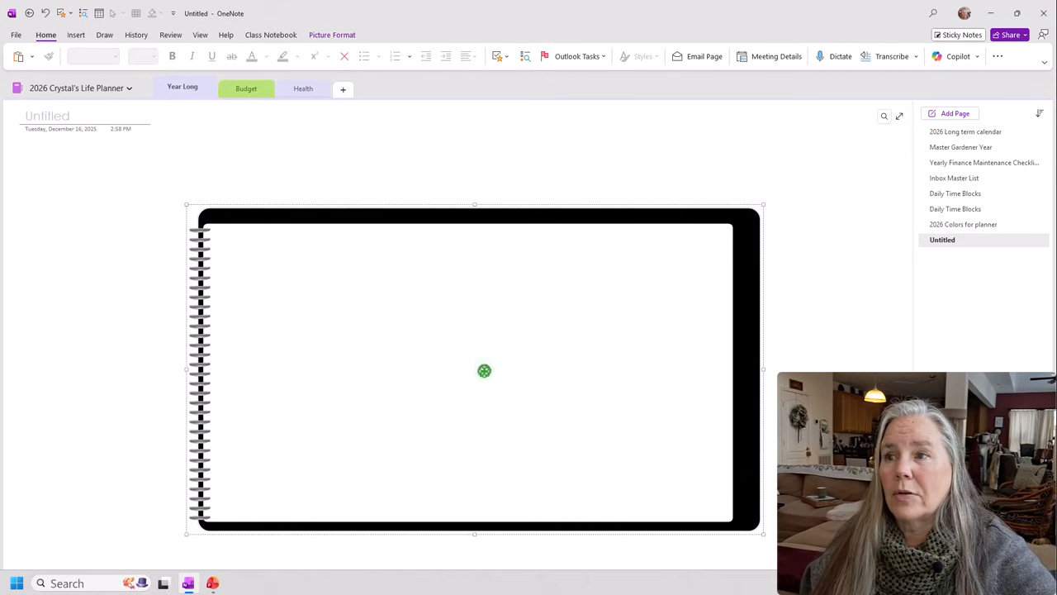
click(484, 372)
drag(337, 331, 166, 258)
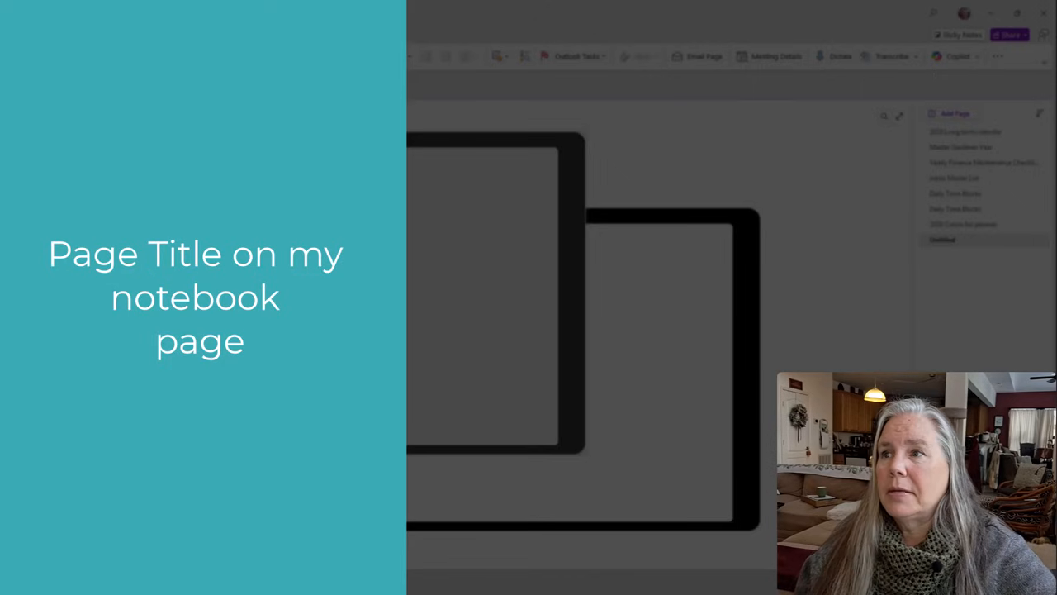
drag(166, 257, 169, 223)
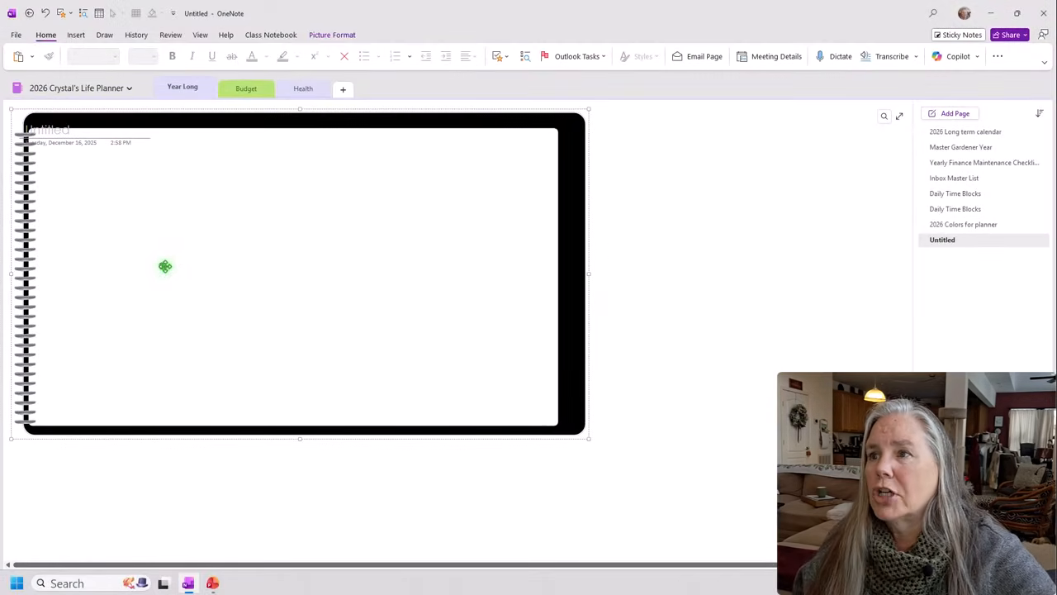
drag(163, 266, 158, 242)
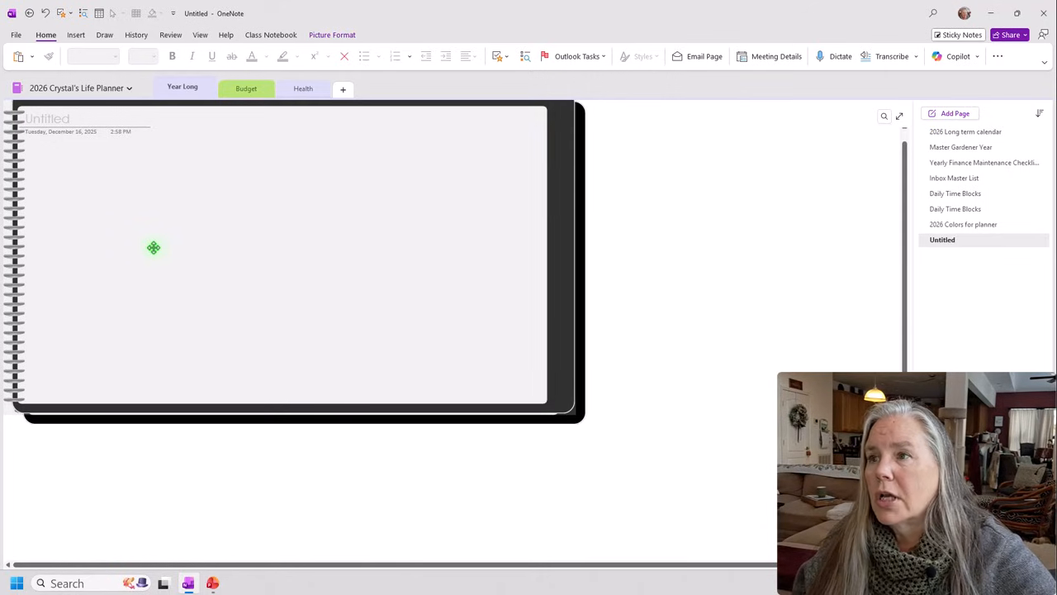
drag(154, 248, 147, 245)
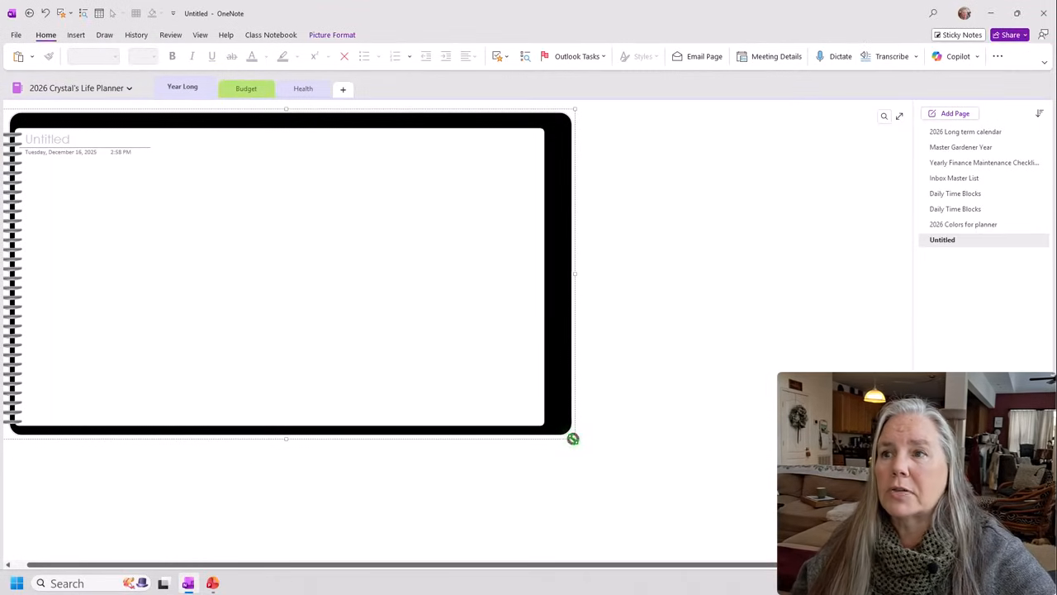
Enlarge the notebook picture proportionally from its lower-right corner, and trim its size slightly.
drag(572, 438, 749, 558)
scroll(699, 517, up, 2)
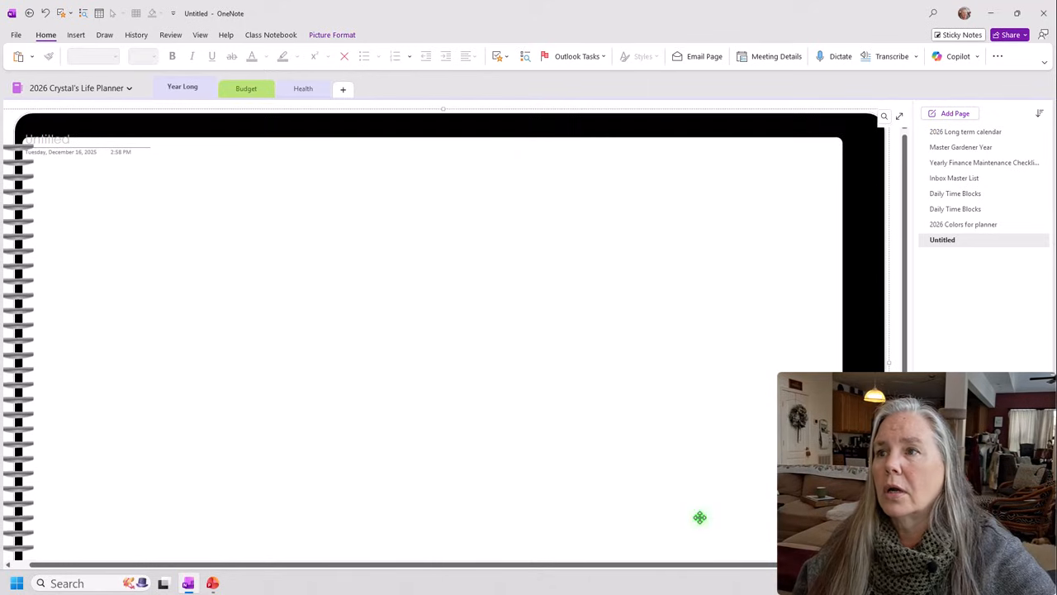
scroll(753, 511, down, 5)
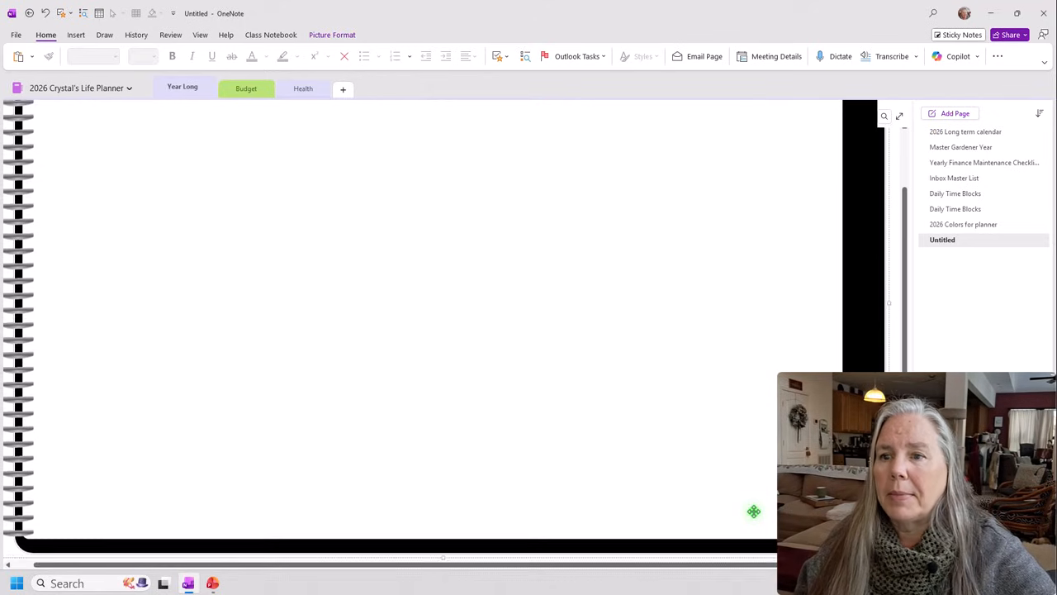
scroll(755, 512, down, 1)
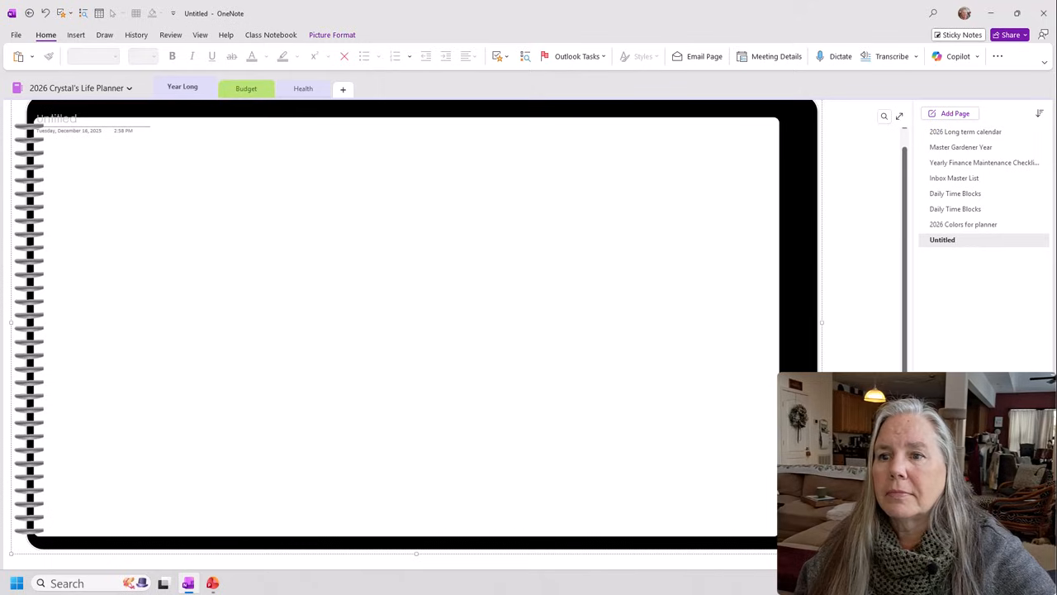
drag(822, 554, 812, 549)
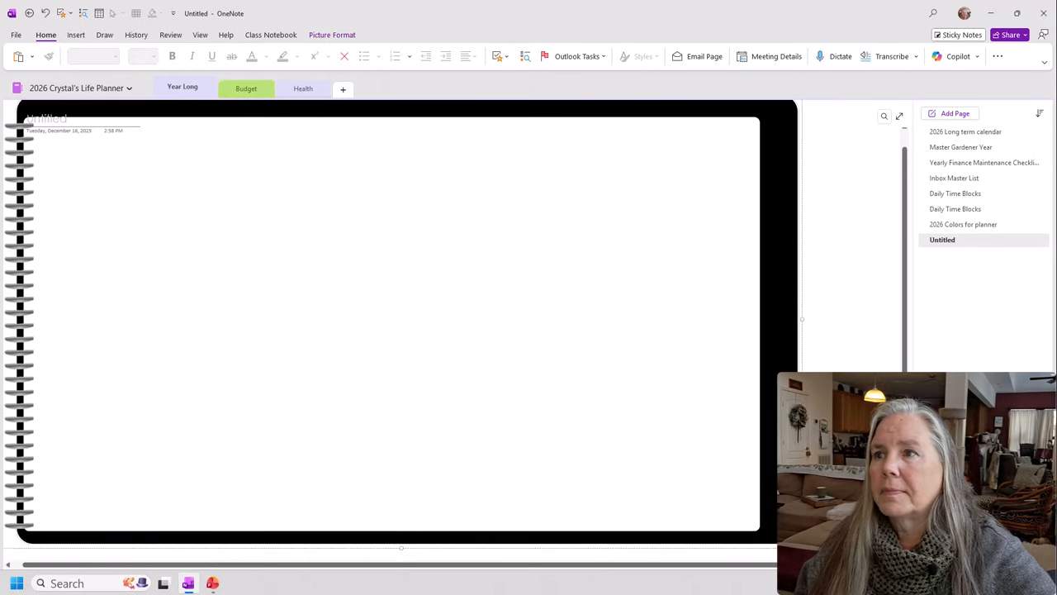
Shift the enlarged notebook picture up and left so the page title and date clear the spiral binding.
scroll(729, 518, up, 1)
drag(728, 518, 704, 507)
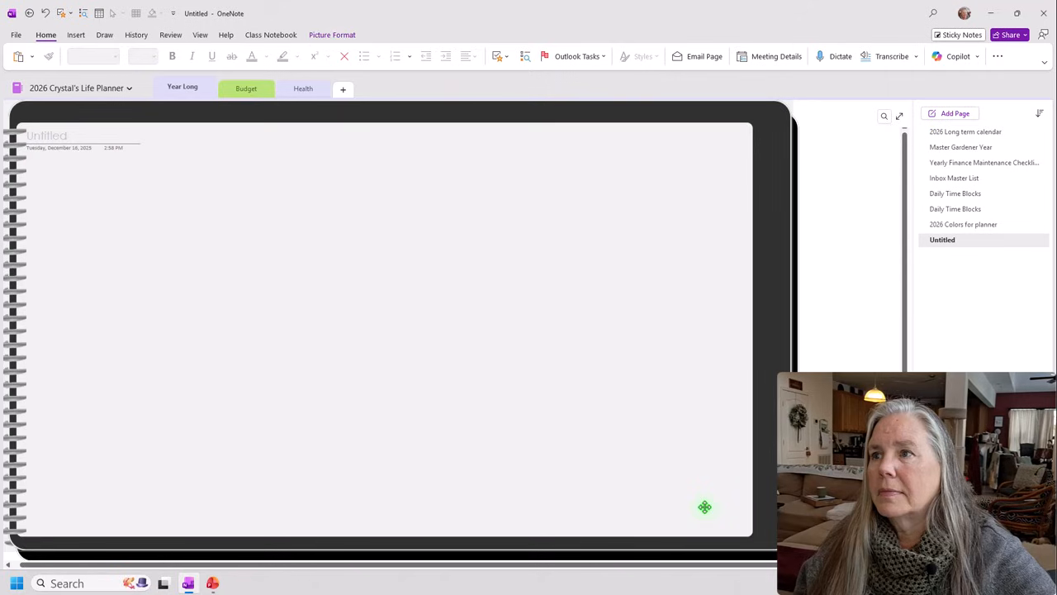
drag(704, 507, 701, 507)
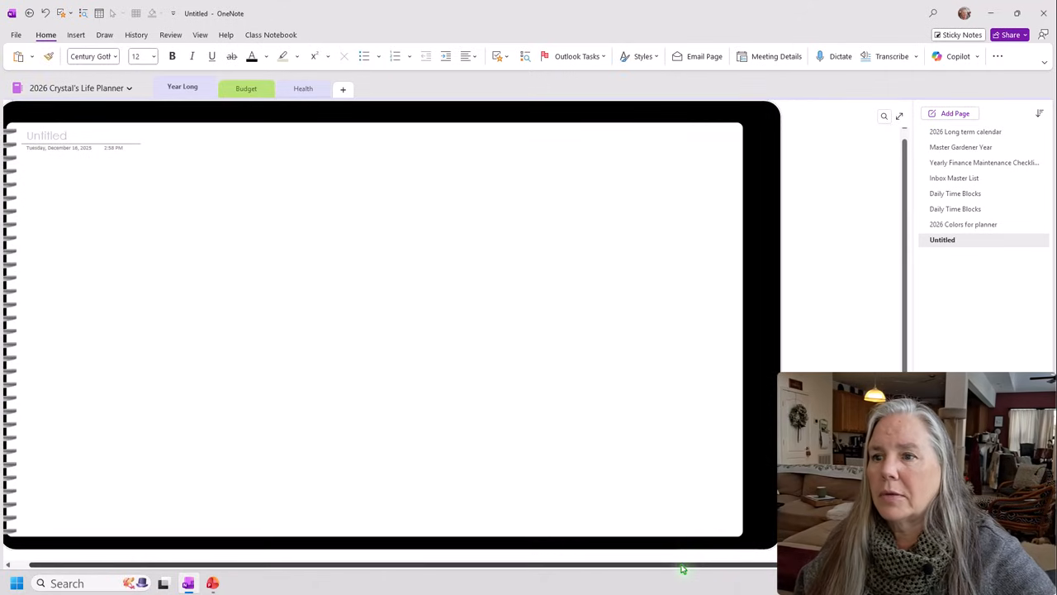
drag(682, 568, 645, 548)
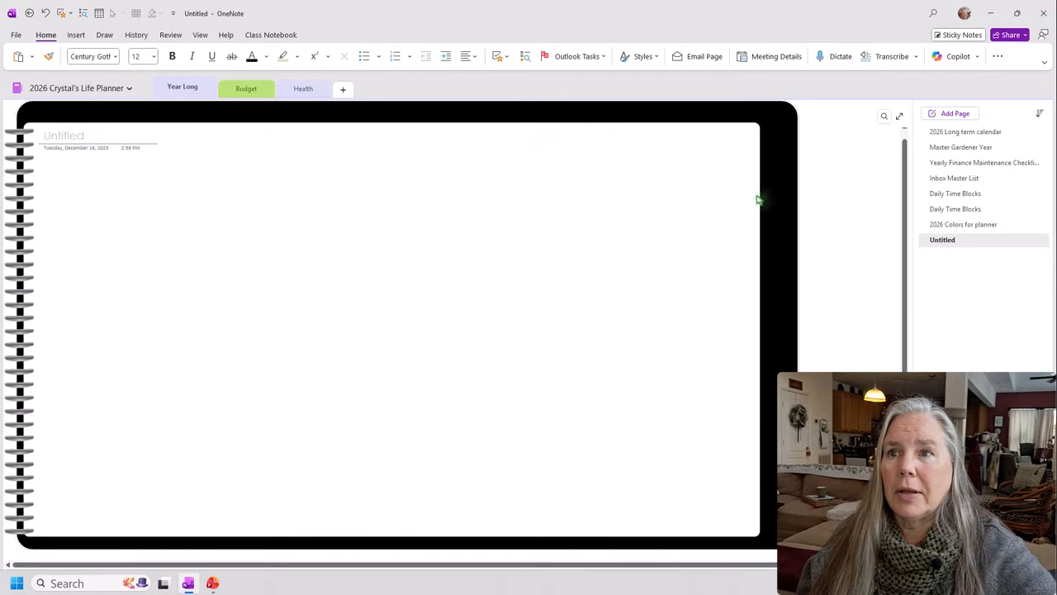
click(905, 231)
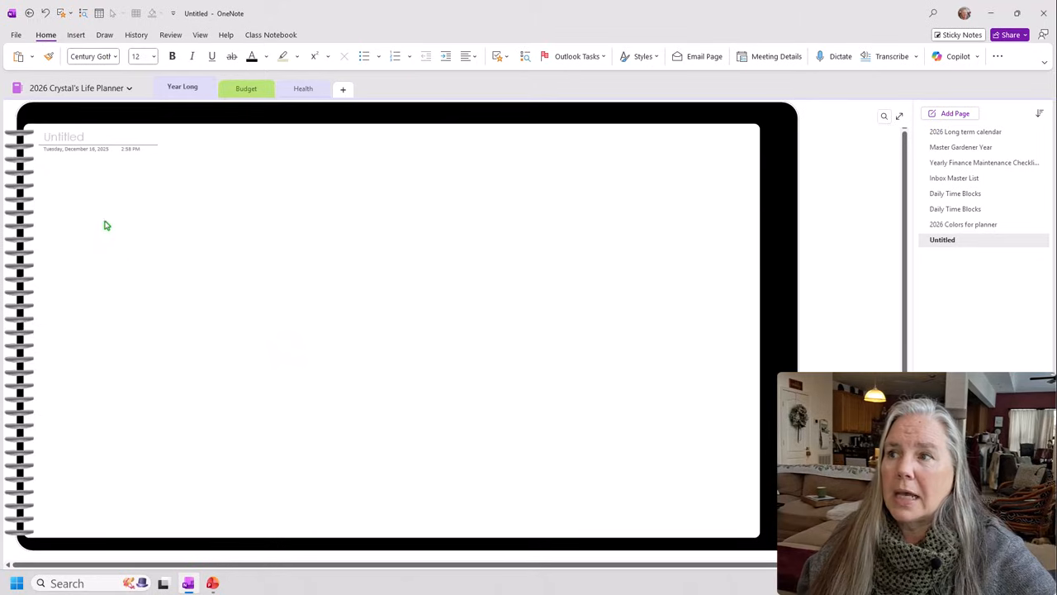
Title the page "2026 Notebook background".
click(99, 134)
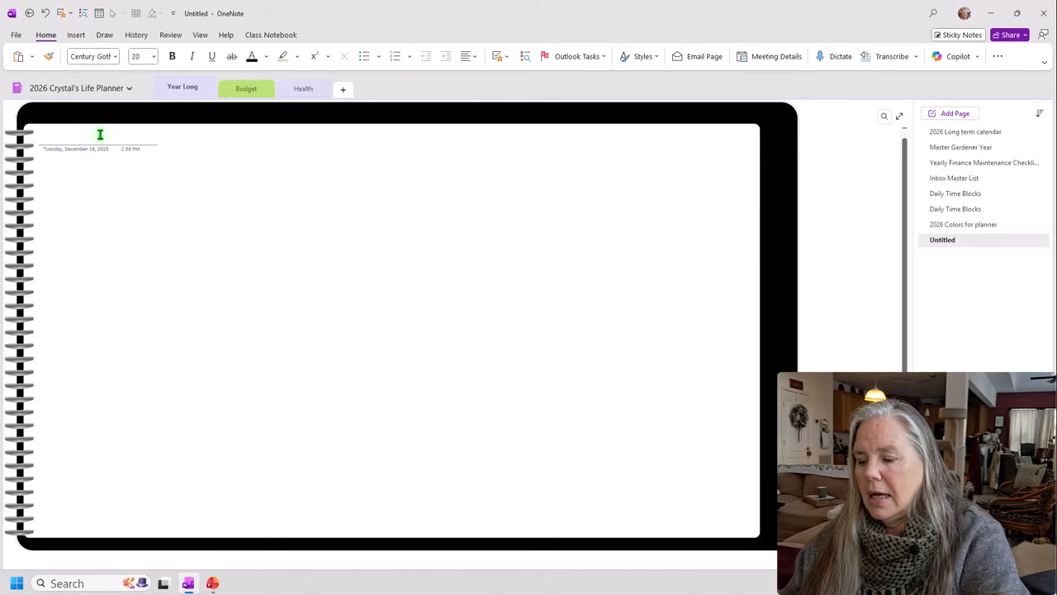
text(202)
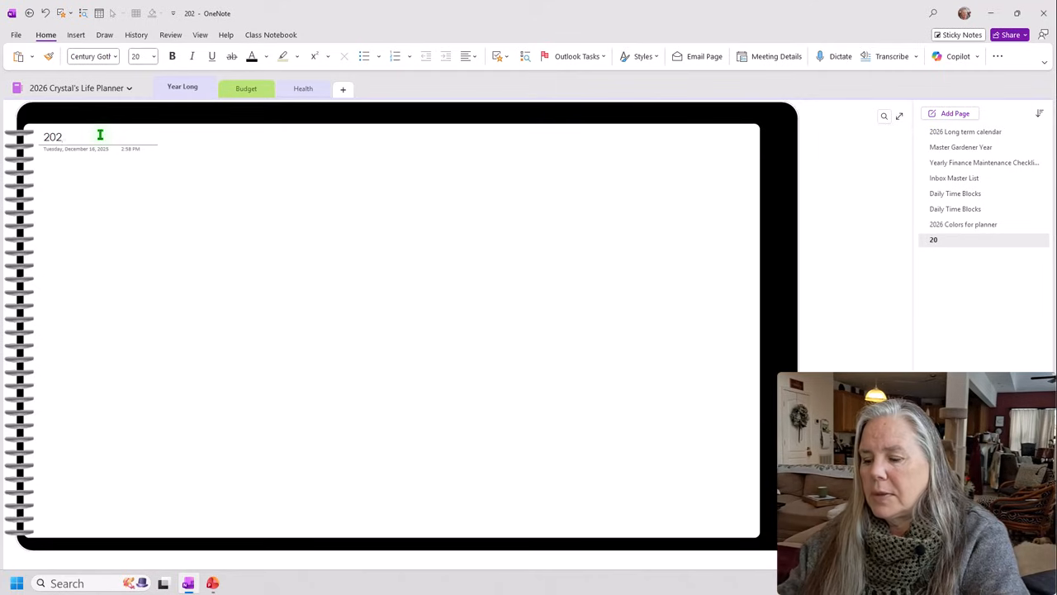
text(6 Noteb)
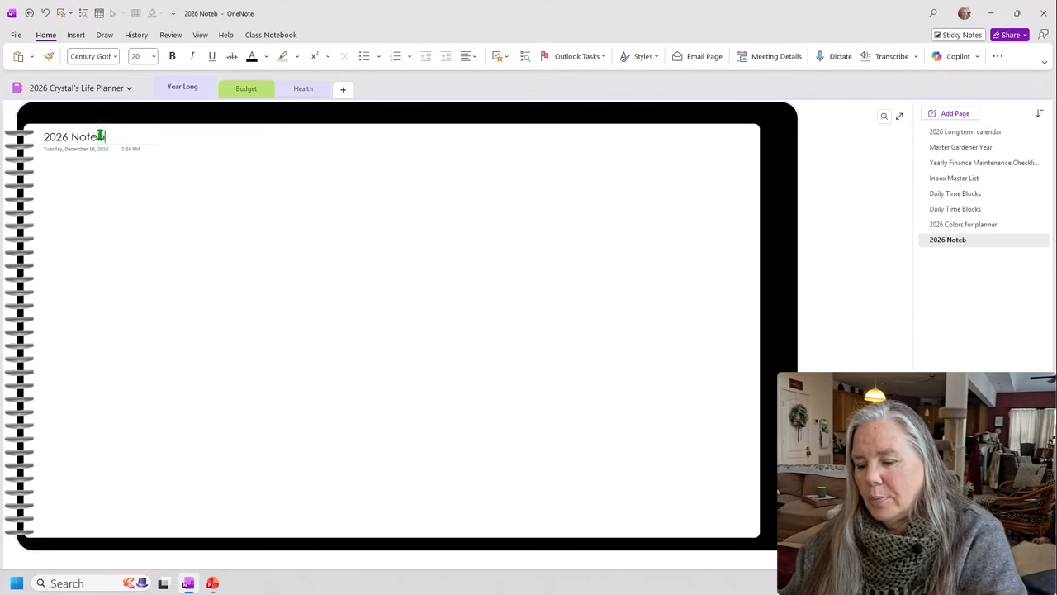
text(ook bac)
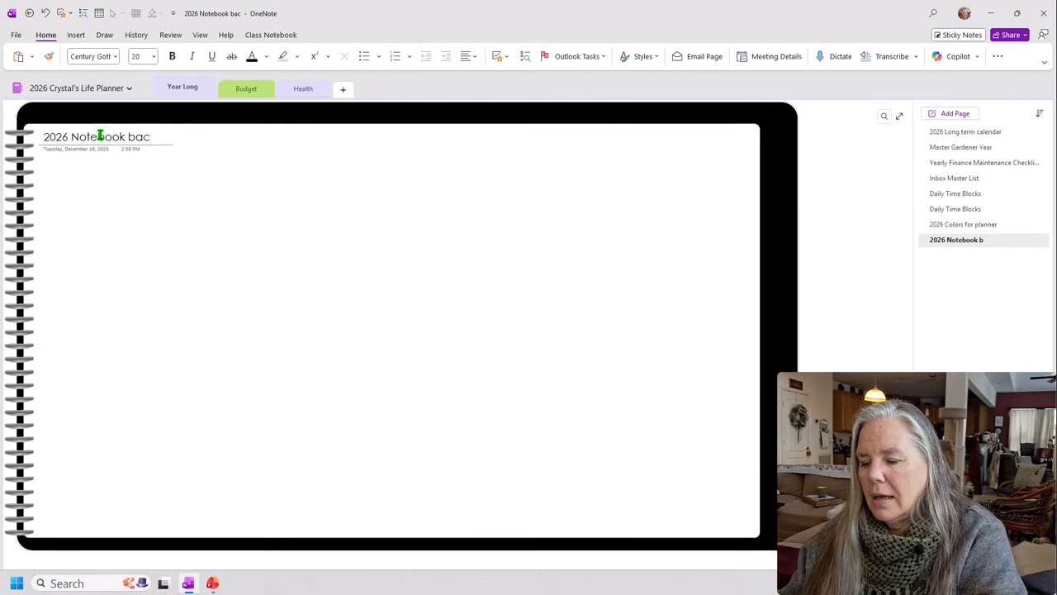
text(kground)
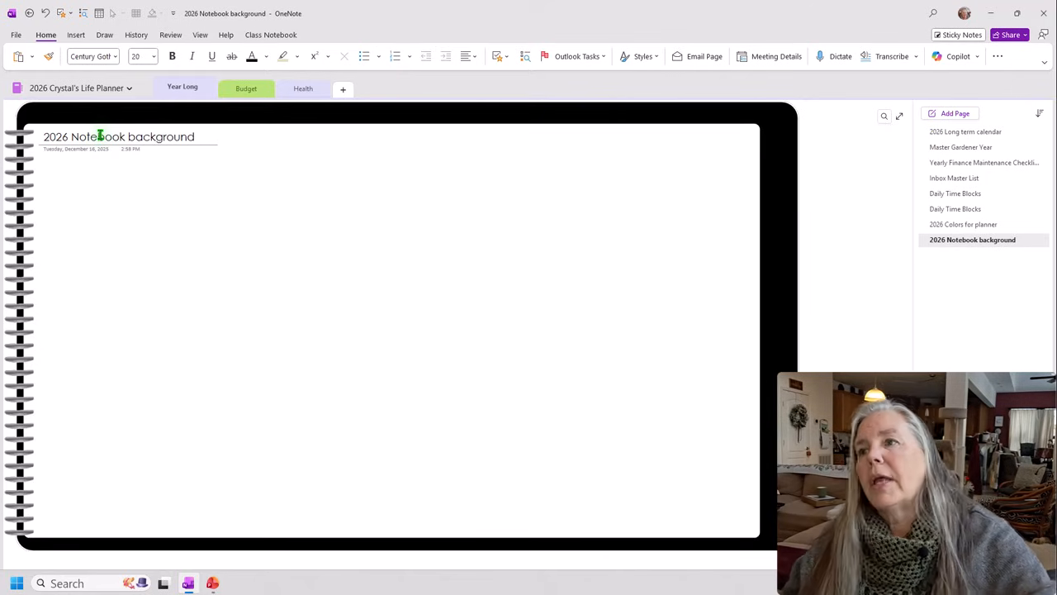
click(242, 245)
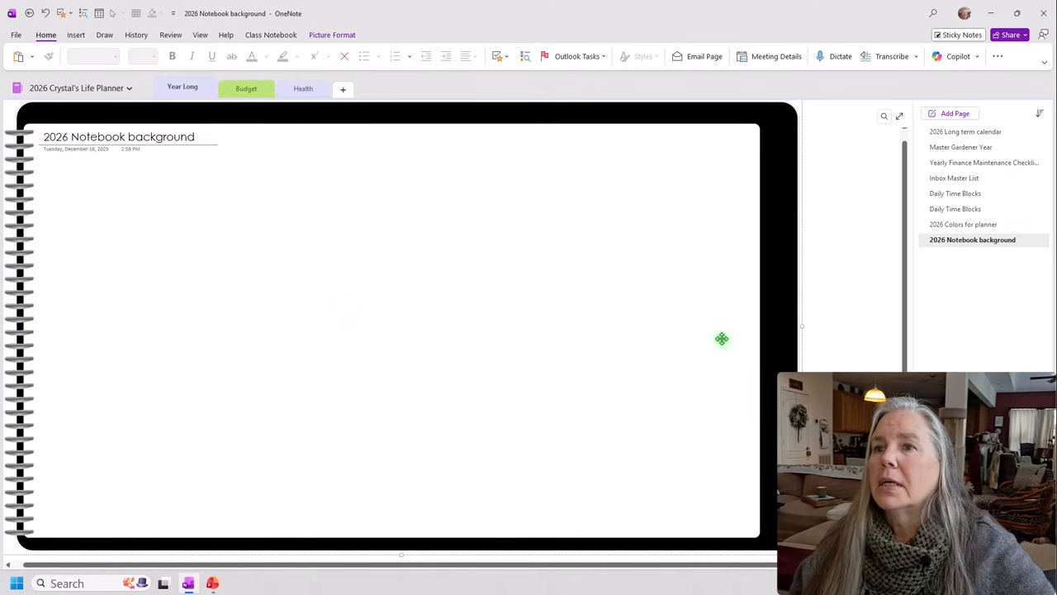
click(821, 352)
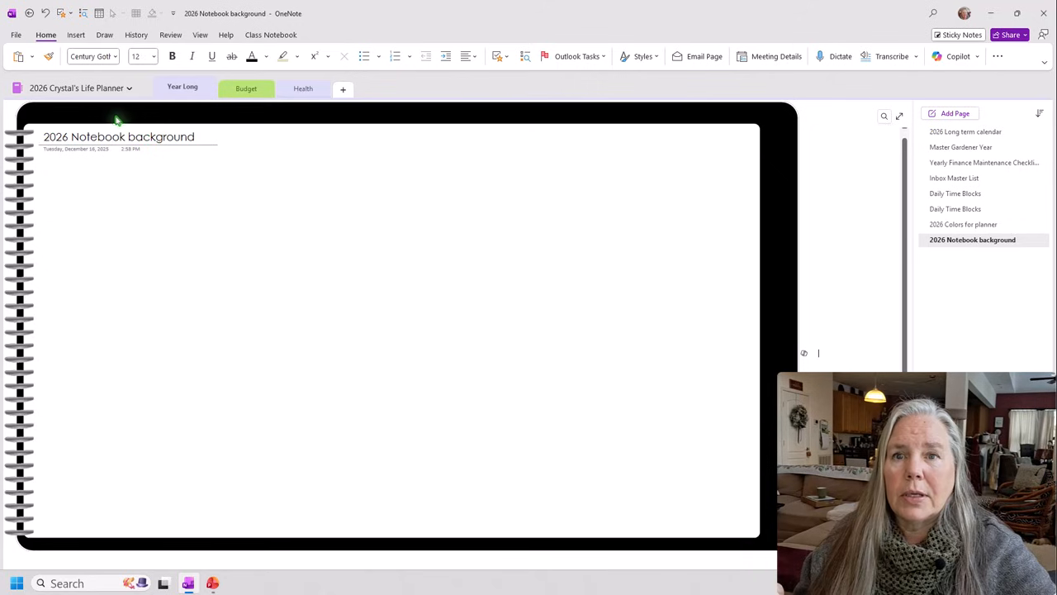
Open the December In Box page in the 2025 Life Planner notebook and enlarge its navigation bar around the IN BOX entry.
click(71, 87)
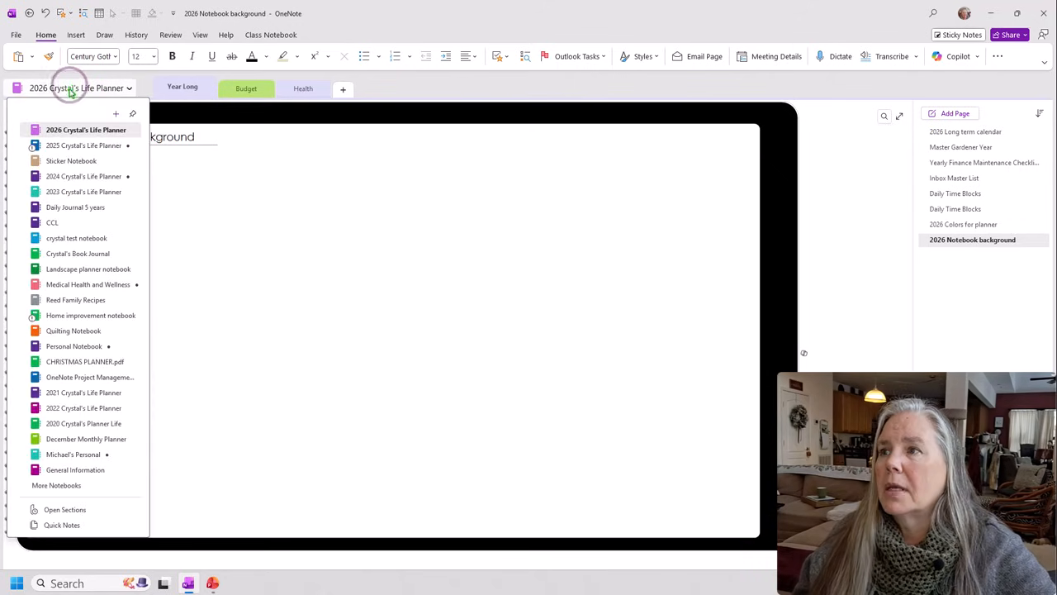
click(71, 146)
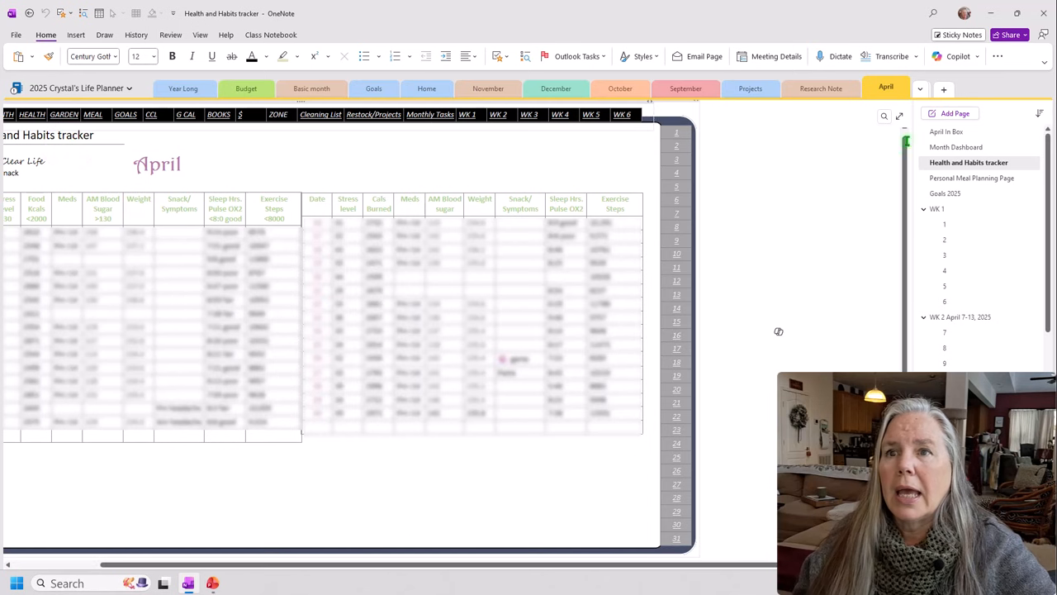
click(954, 147)
click(956, 133)
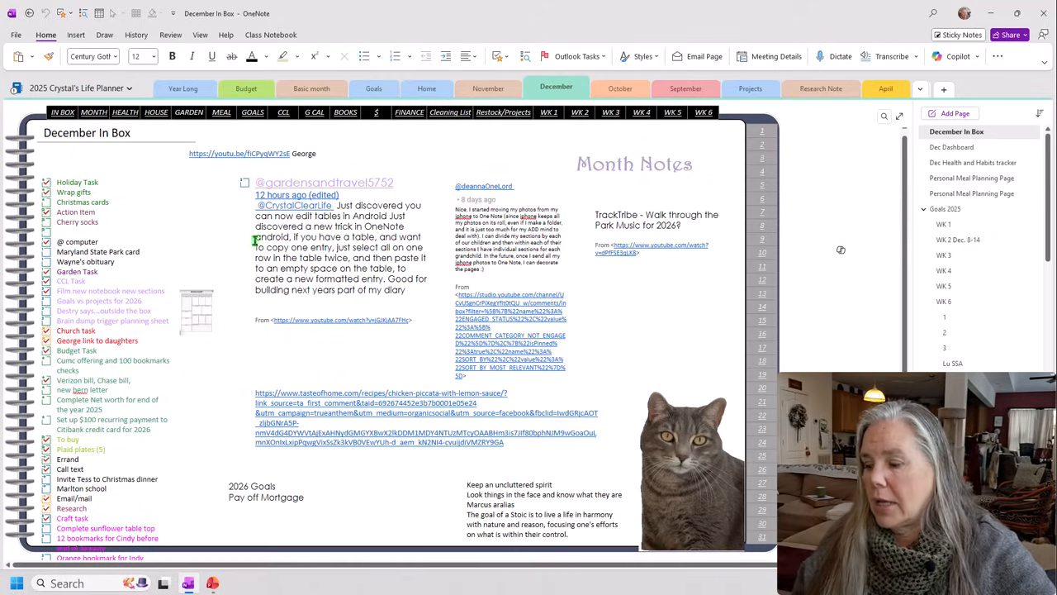
scroll(269, 269, up, 3)
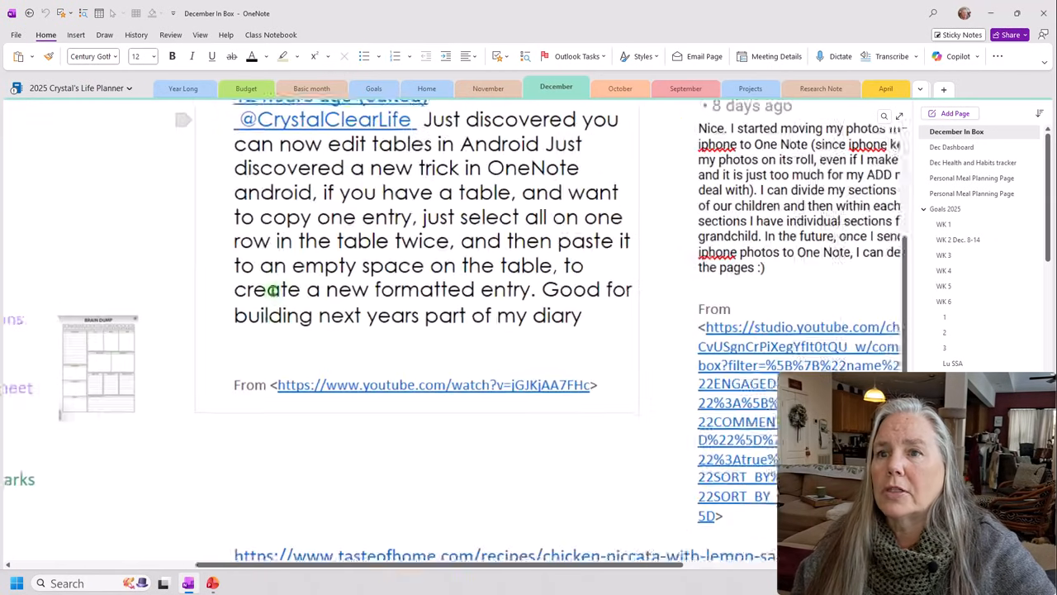
scroll(273, 306, up, 5)
scroll(215, 387, left, 3)
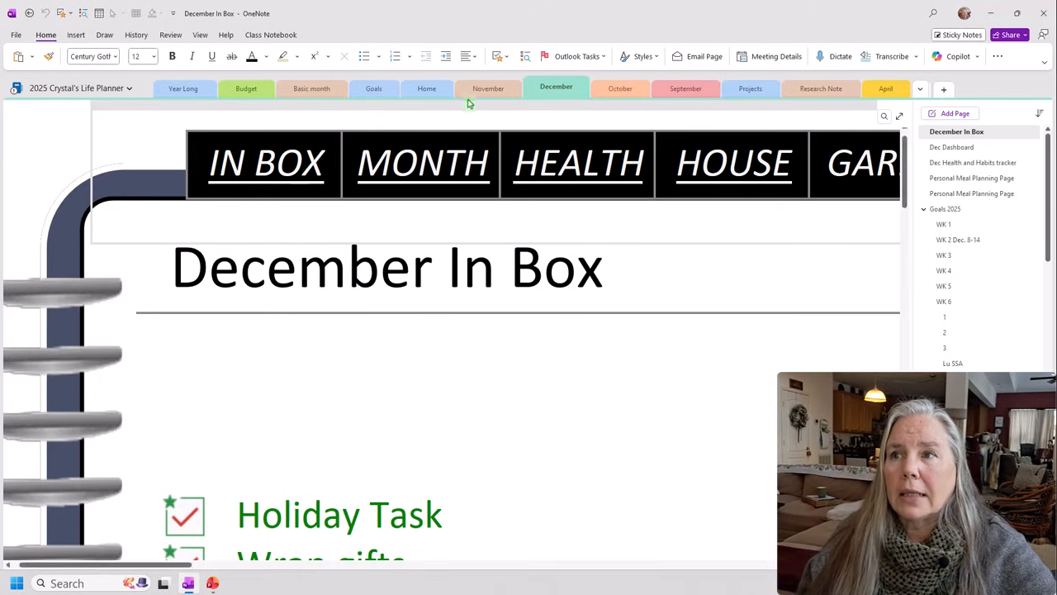
Check where the IN BOX link leads, view the December section in the 2024 planner, and return to the 2025 planner.
click(288, 181)
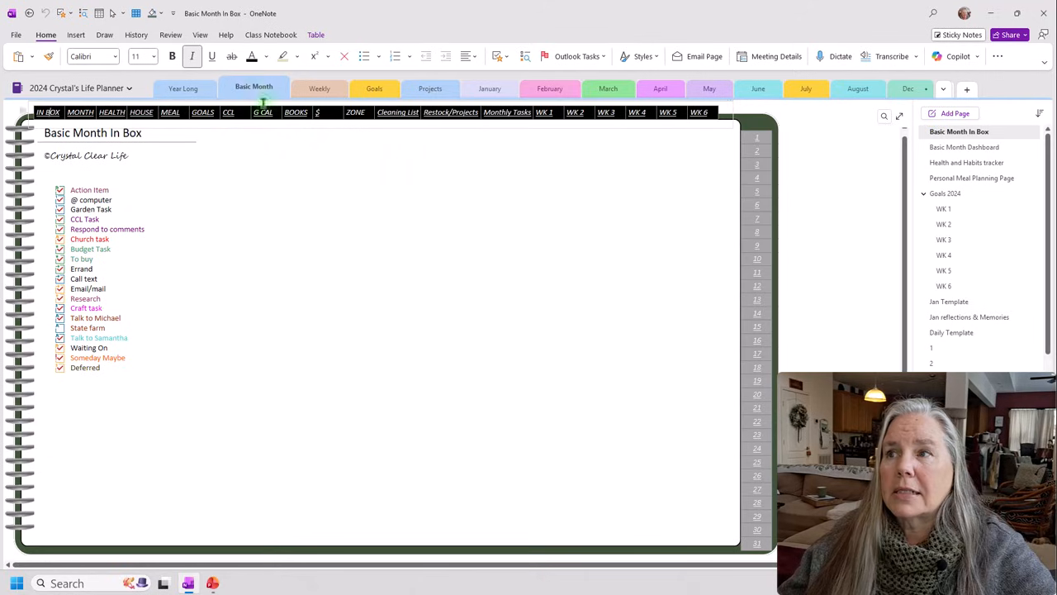
click(909, 88)
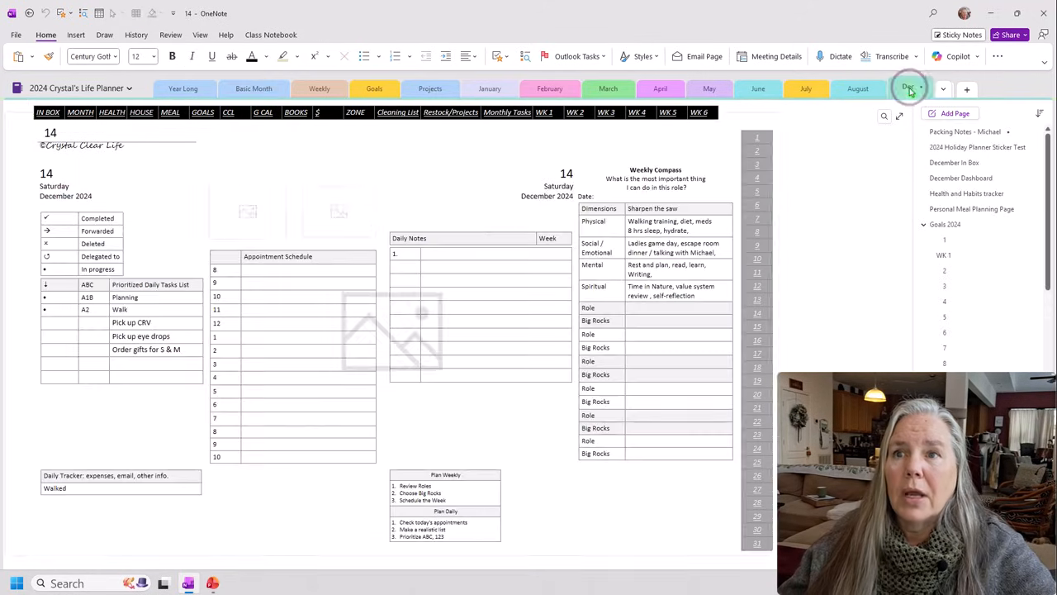
click(1048, 207)
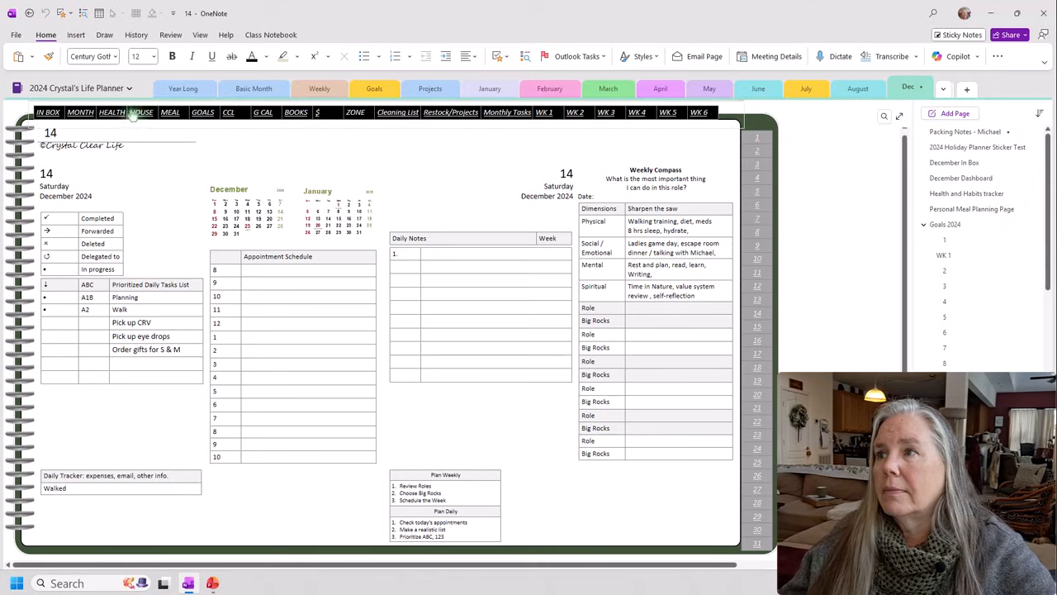
click(104, 87)
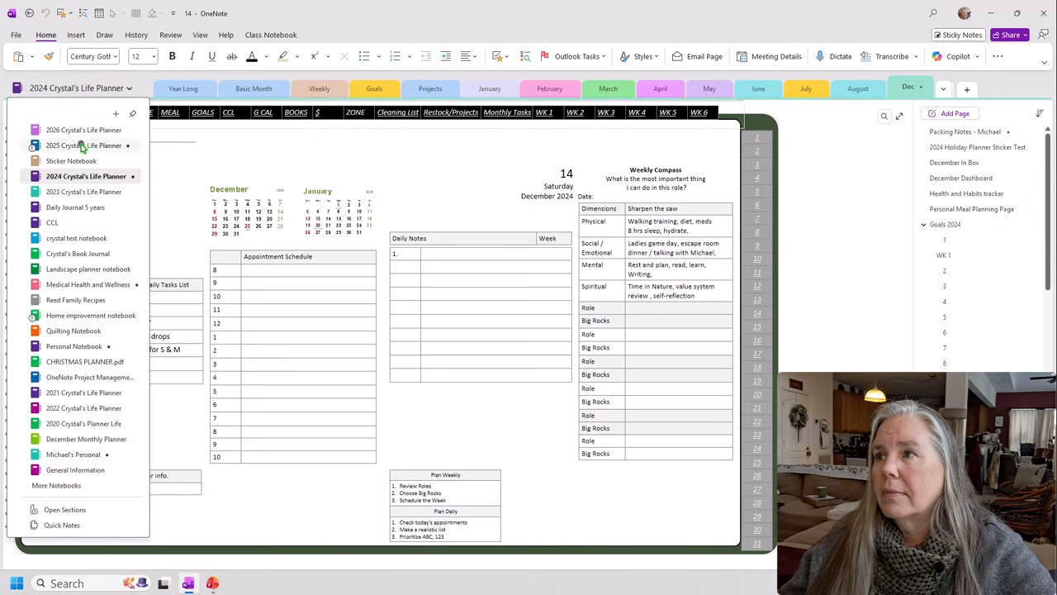
click(83, 146)
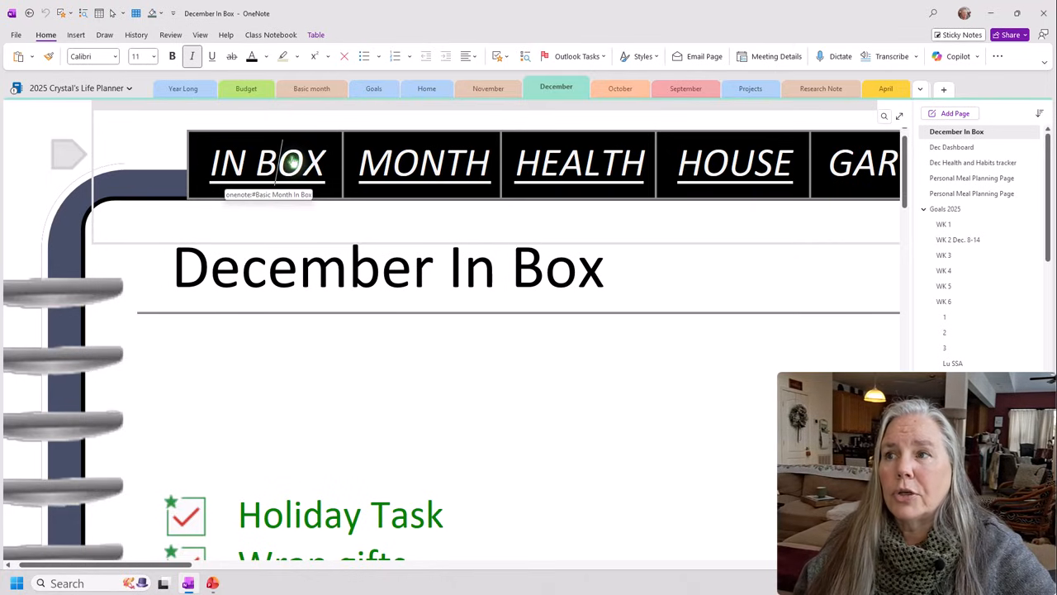
Replace the IN BOX link's address with the December In Box page from the December section of the 2025 planner.
drag(329, 157, 211, 157)
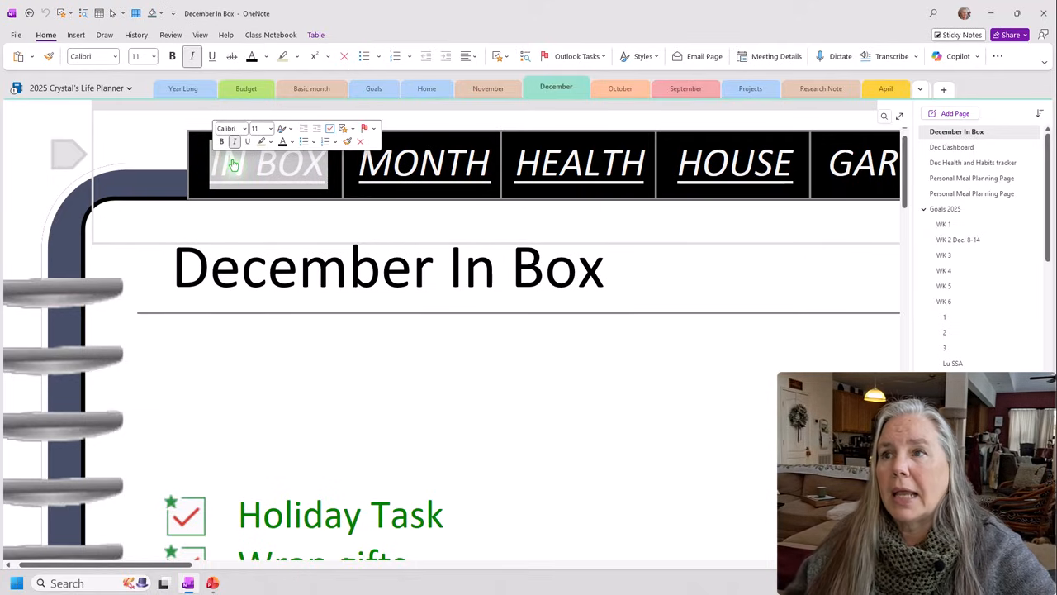
click(77, 35)
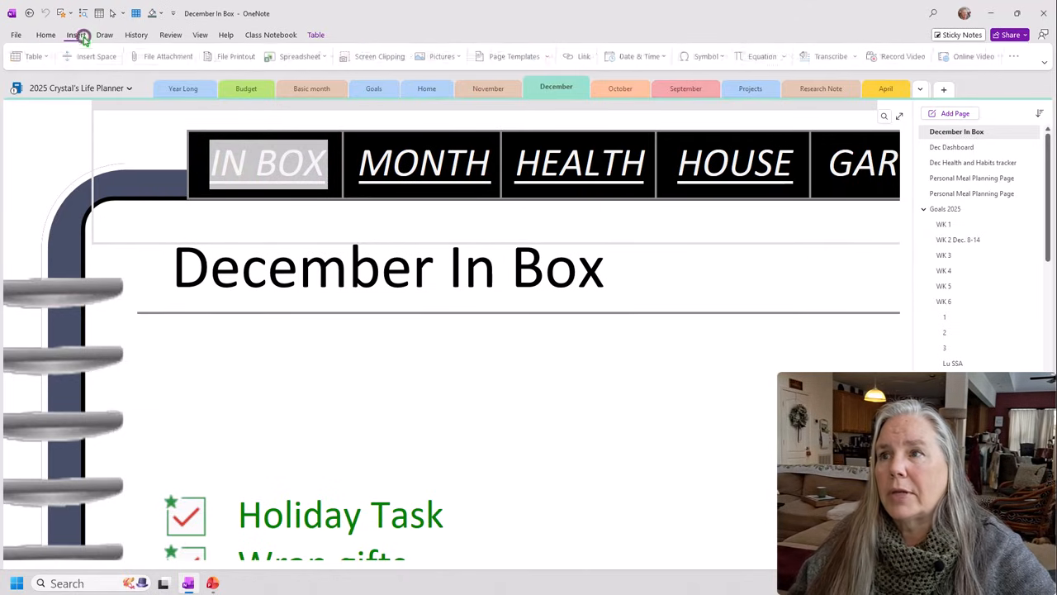
click(585, 58)
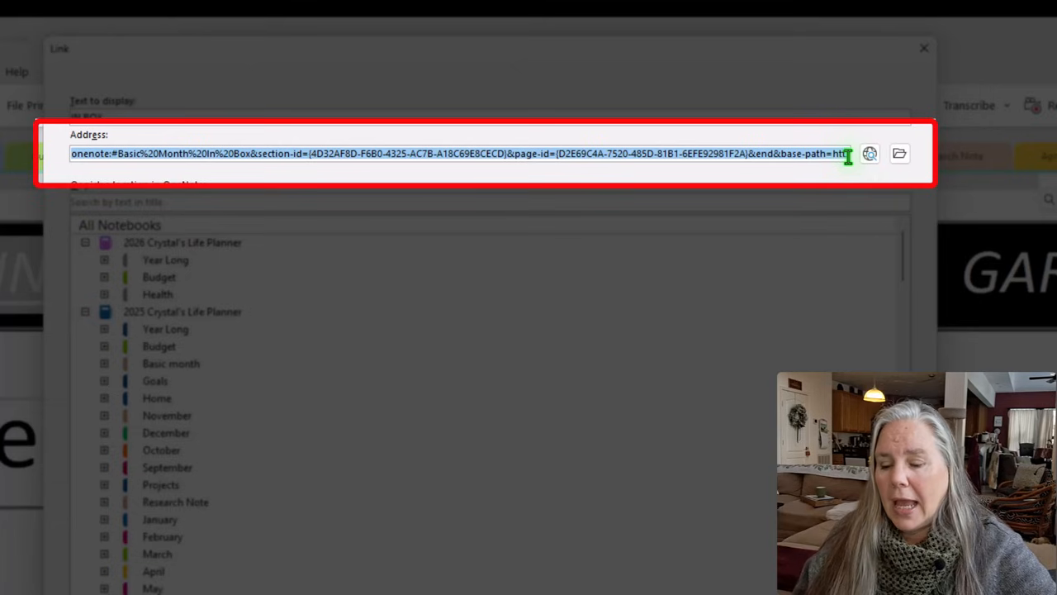
key(BackSpace)
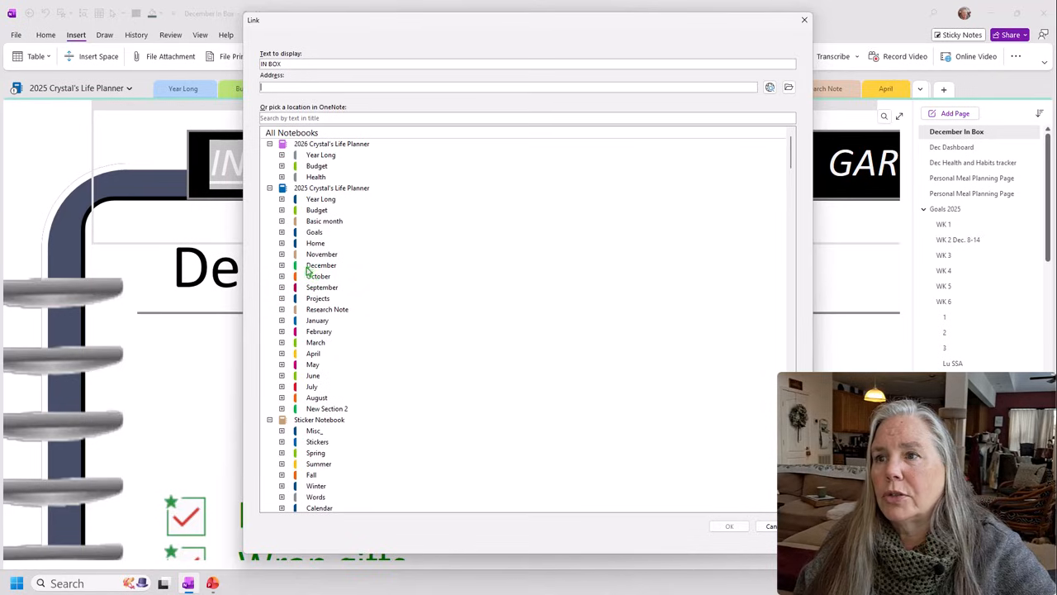
click(282, 266)
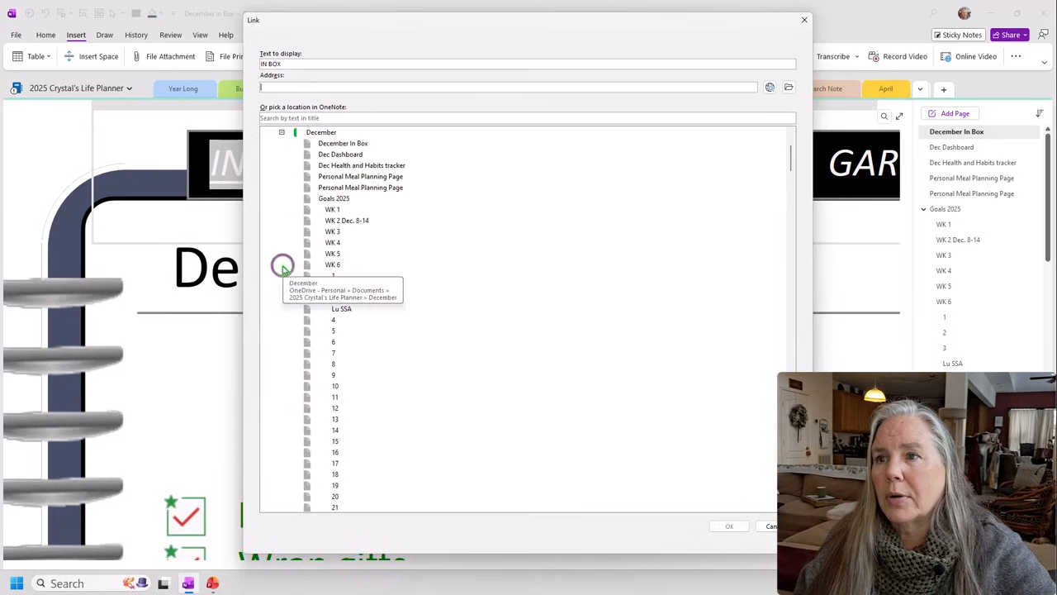
click(339, 144)
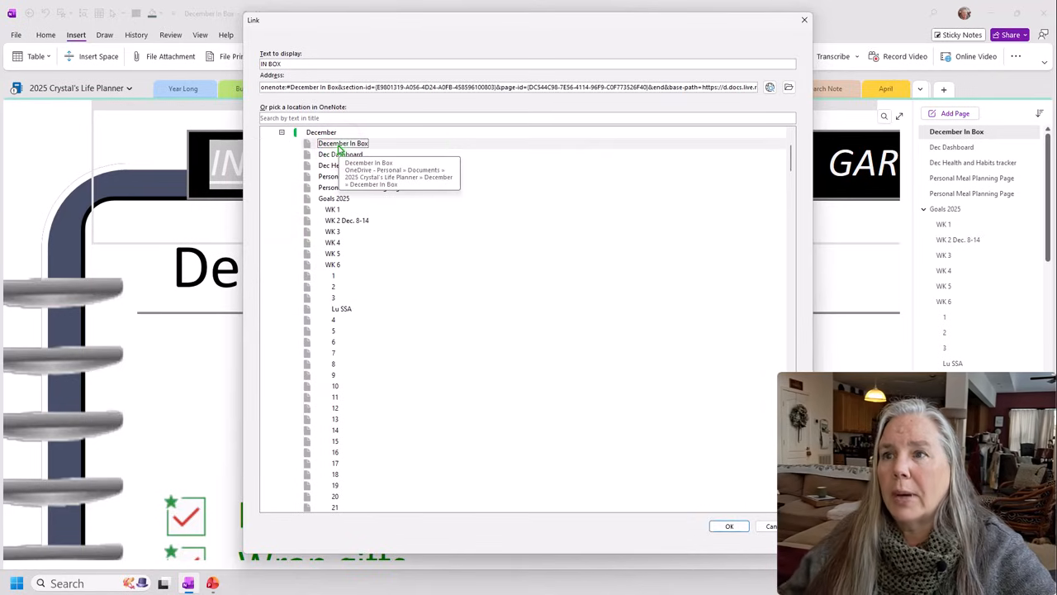
click(731, 527)
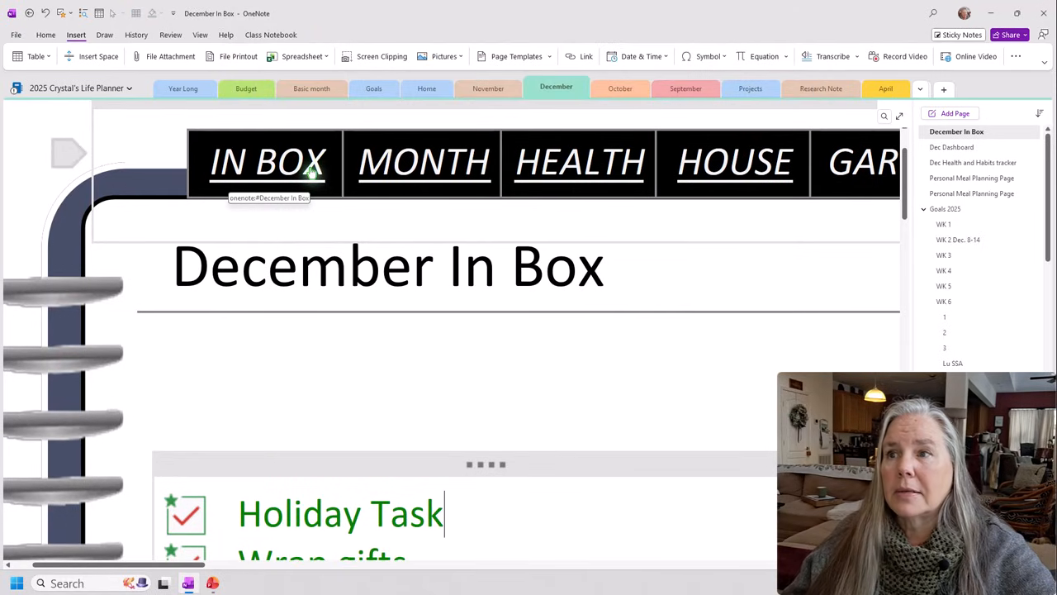
Test the IN BOX, MONTH and HEALTH links in the navigation bar, going back to the December In Box page.
click(311, 171)
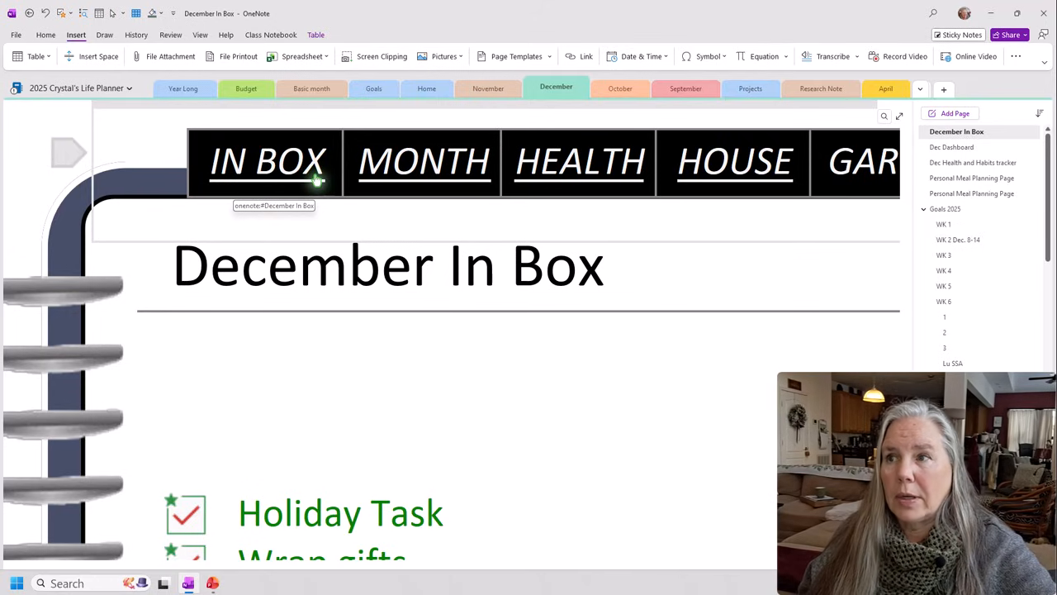
click(479, 166)
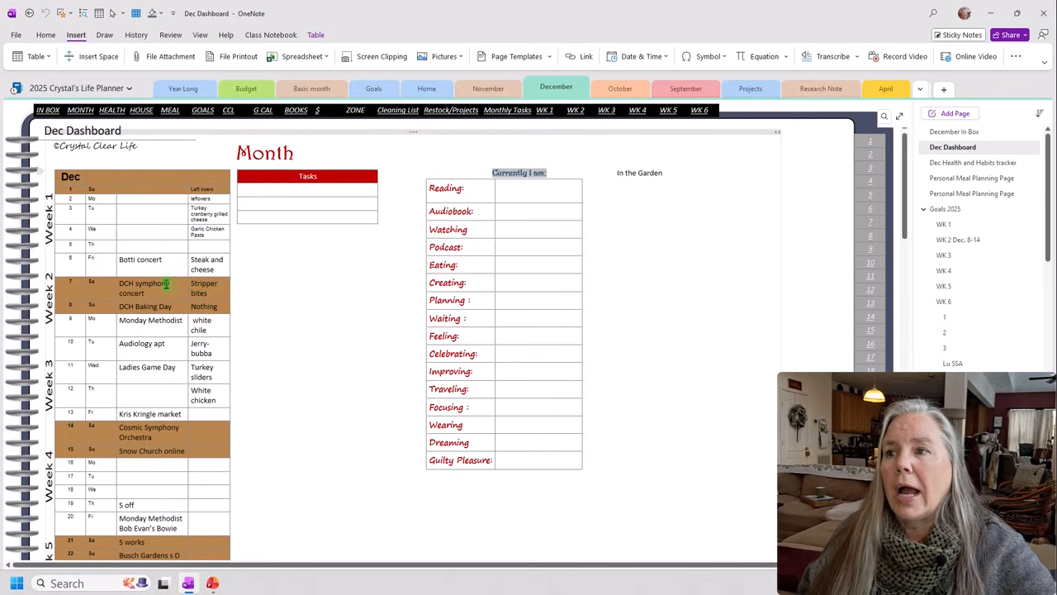
scroll(165, 284, down, 3)
scroll(206, 281, up, 3)
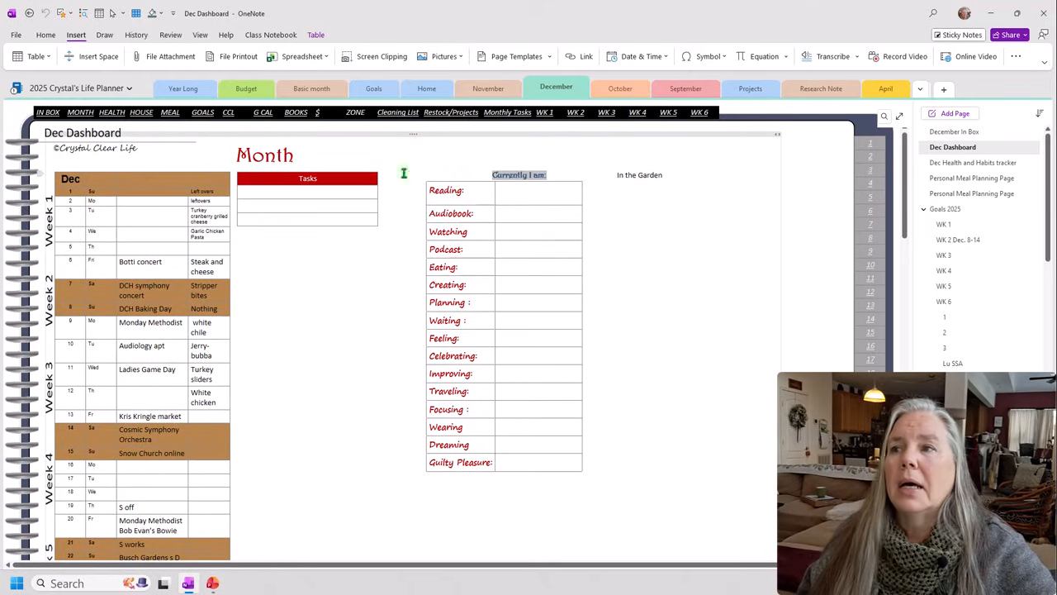
click(29, 14)
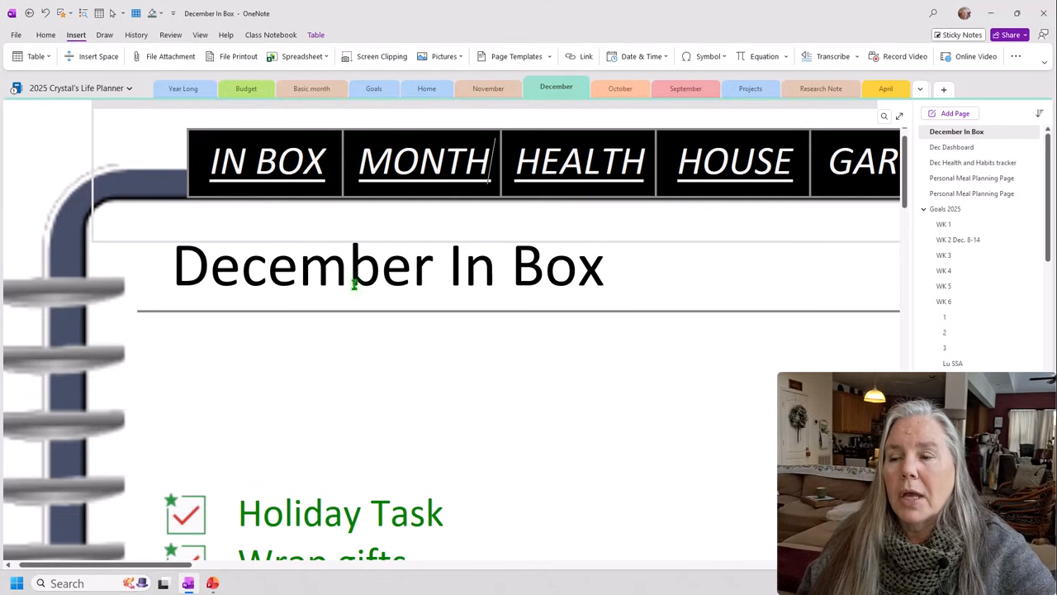
click(567, 178)
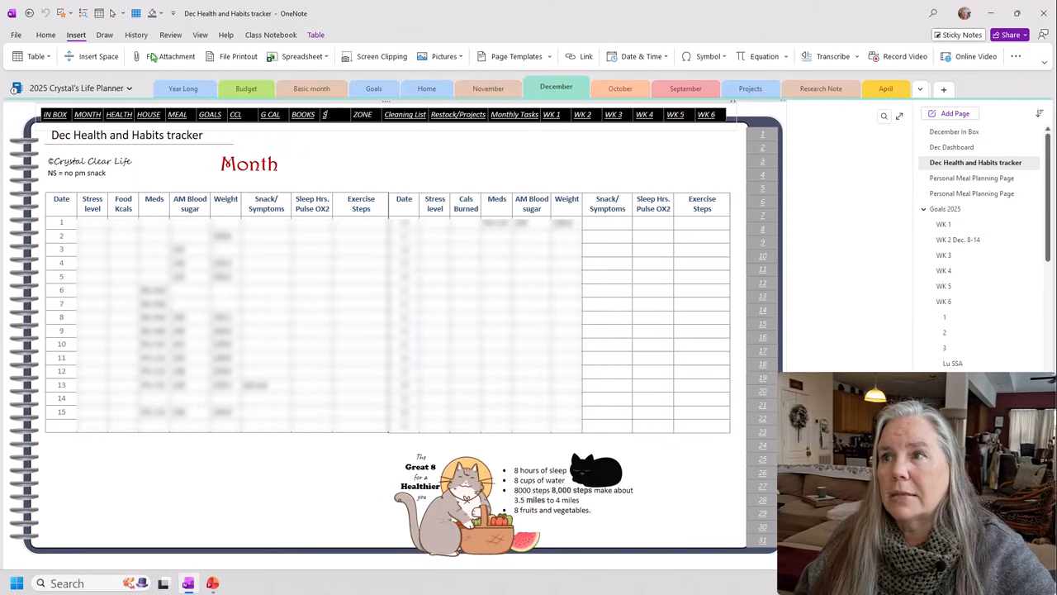
click(28, 13)
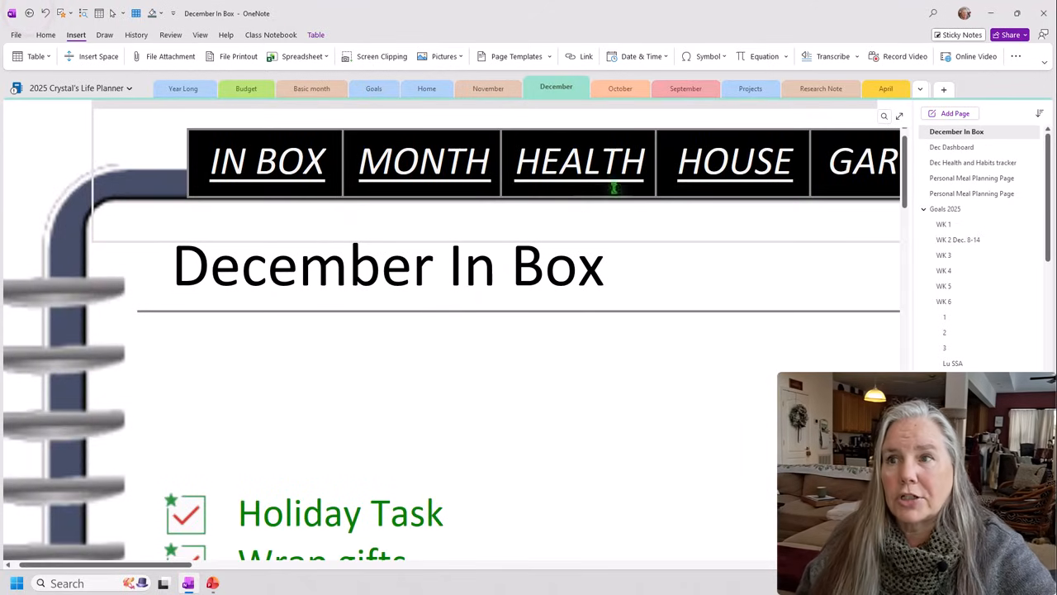
Follow the HOUSE link, look through the Yearly Home Maintenance checklist, and return to the December In Box page.
click(698, 168)
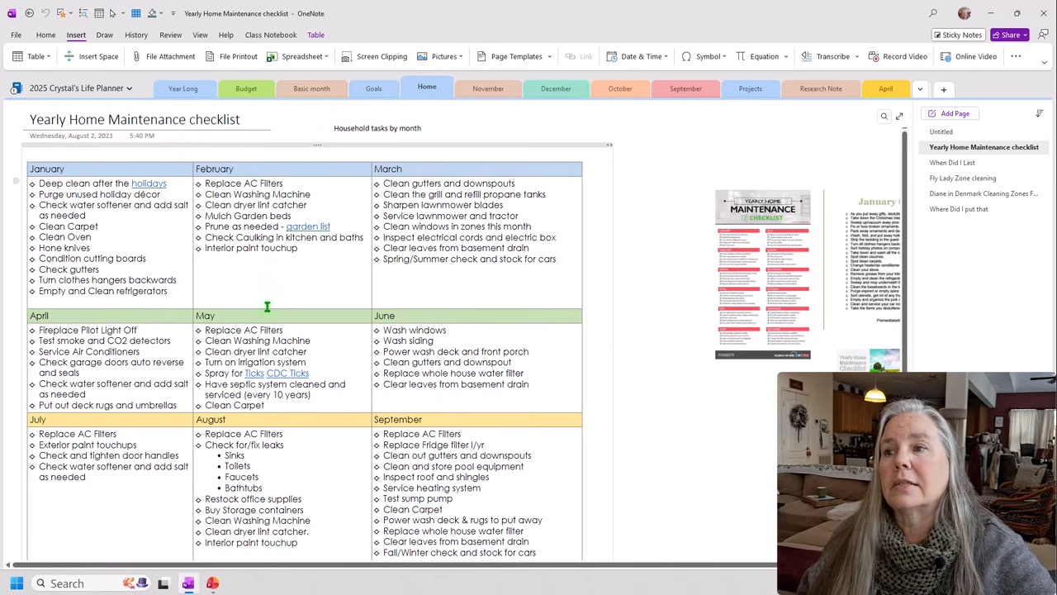
scroll(267, 307, down, 5)
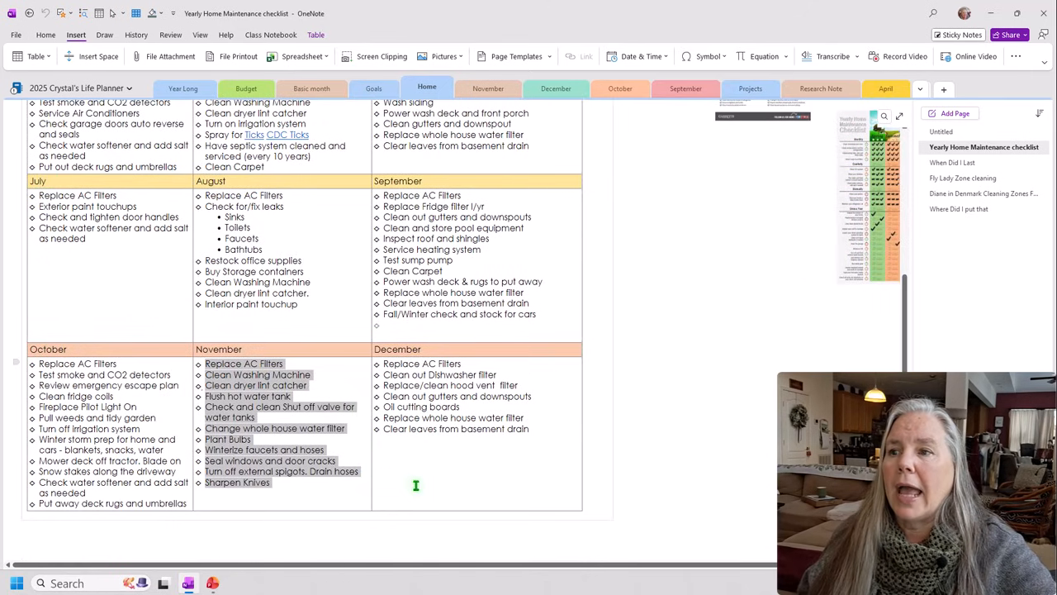
click(416, 486)
scroll(416, 484, up, 4)
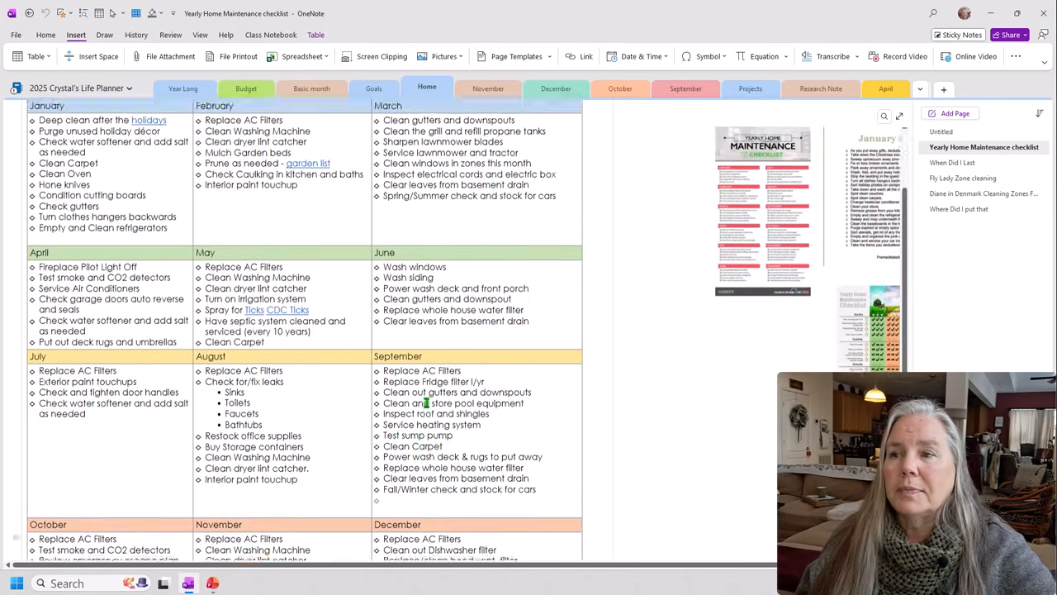
scroll(426, 403, up, 2)
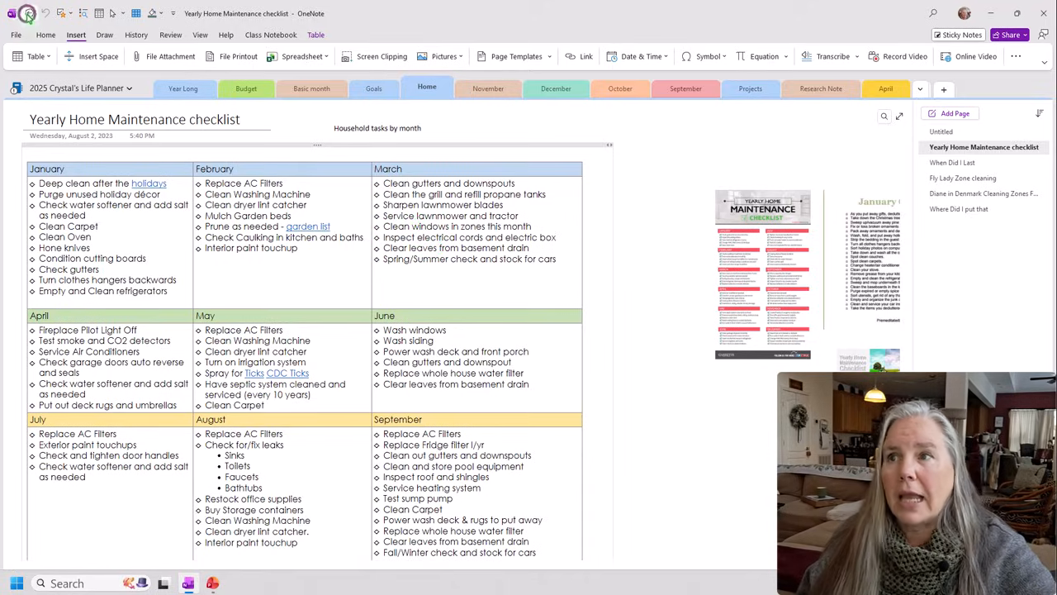
click(29, 14)
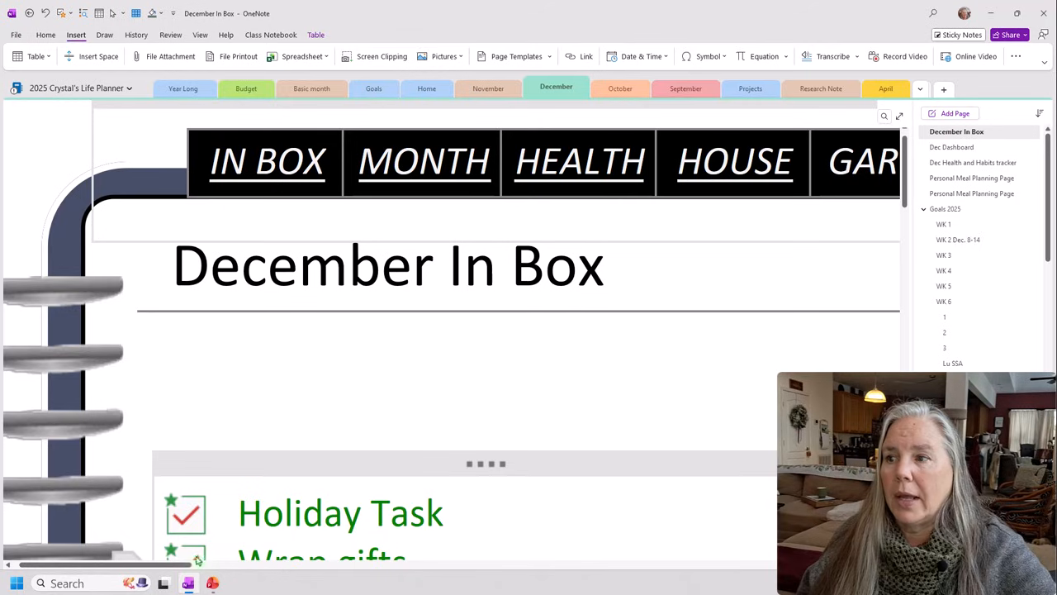
Link the GARDEN entry in the navigation bar to the Master Gardener Year page in the 2025 planner's Year Long section.
scroll(157, 569, right, 5)
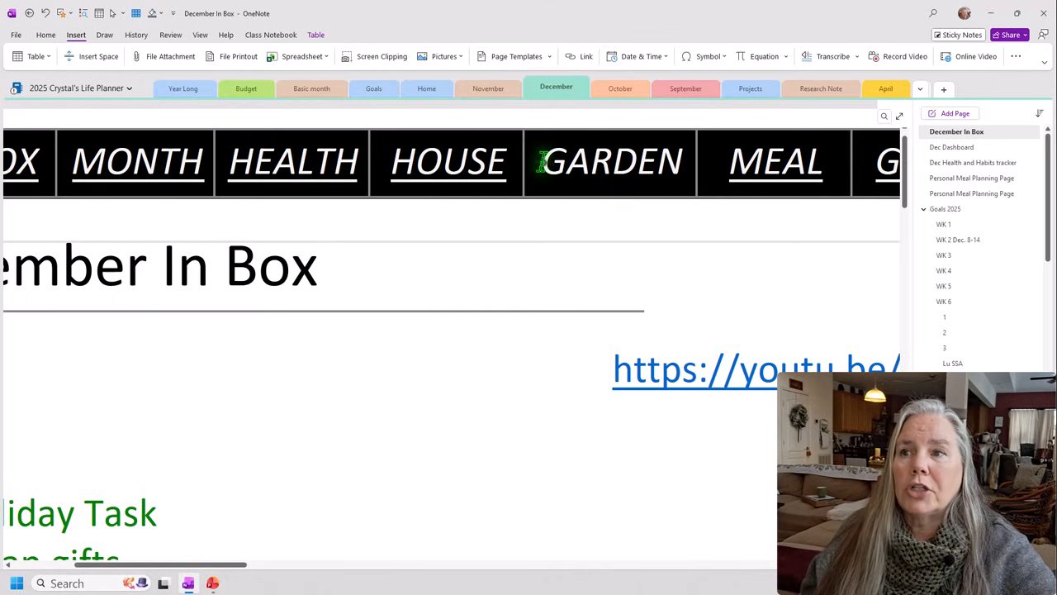
drag(543, 162, 676, 165)
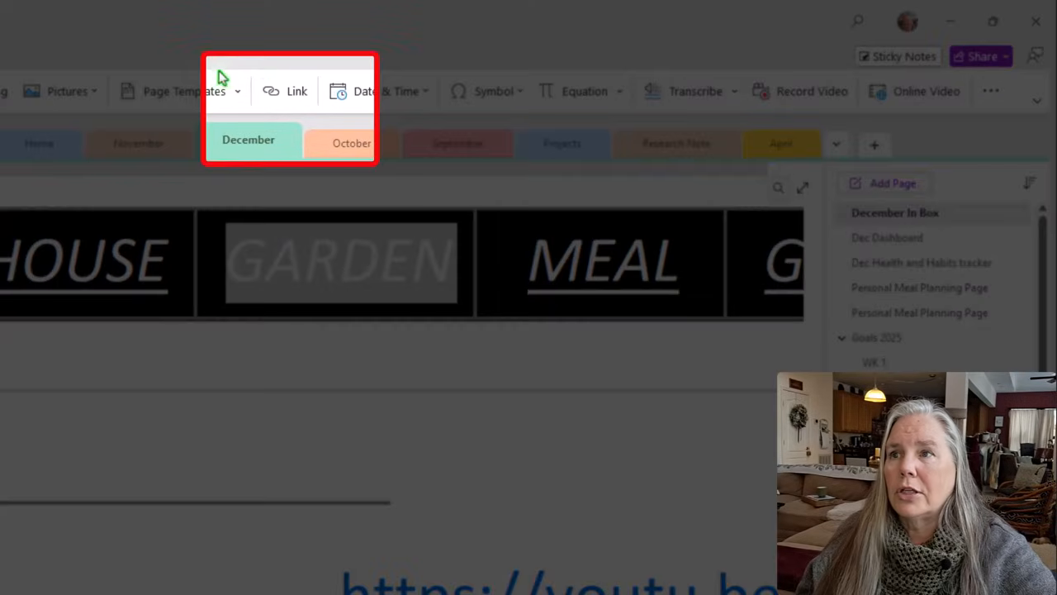
click(289, 96)
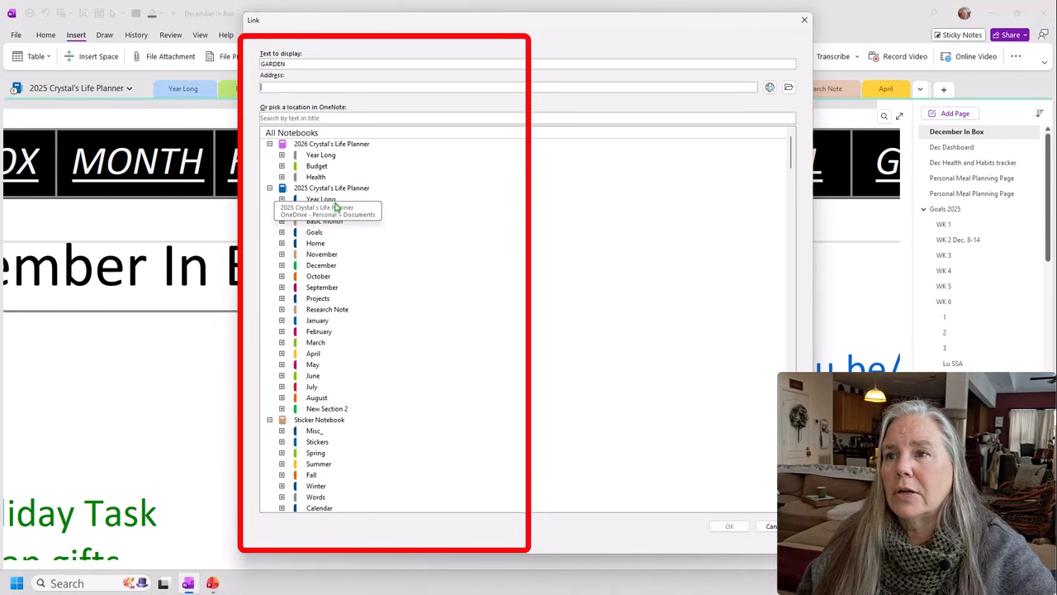
click(282, 199)
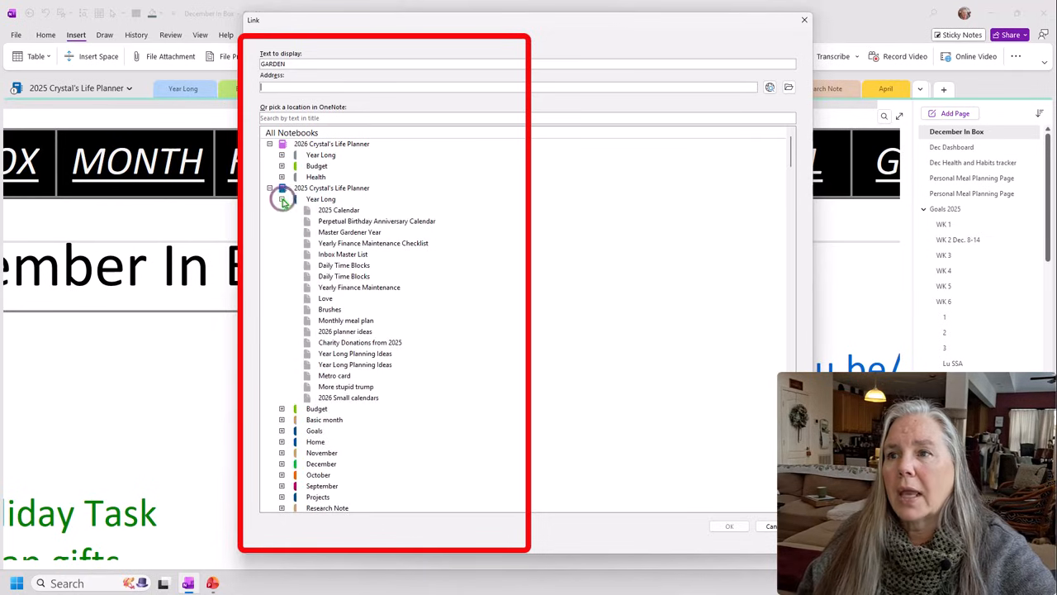
click(328, 234)
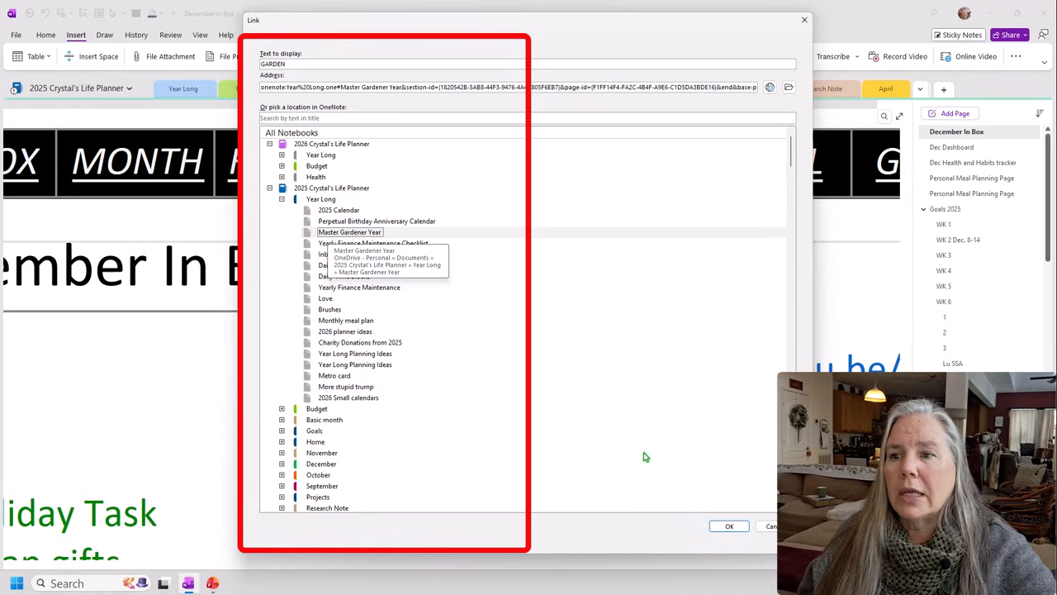
click(730, 526)
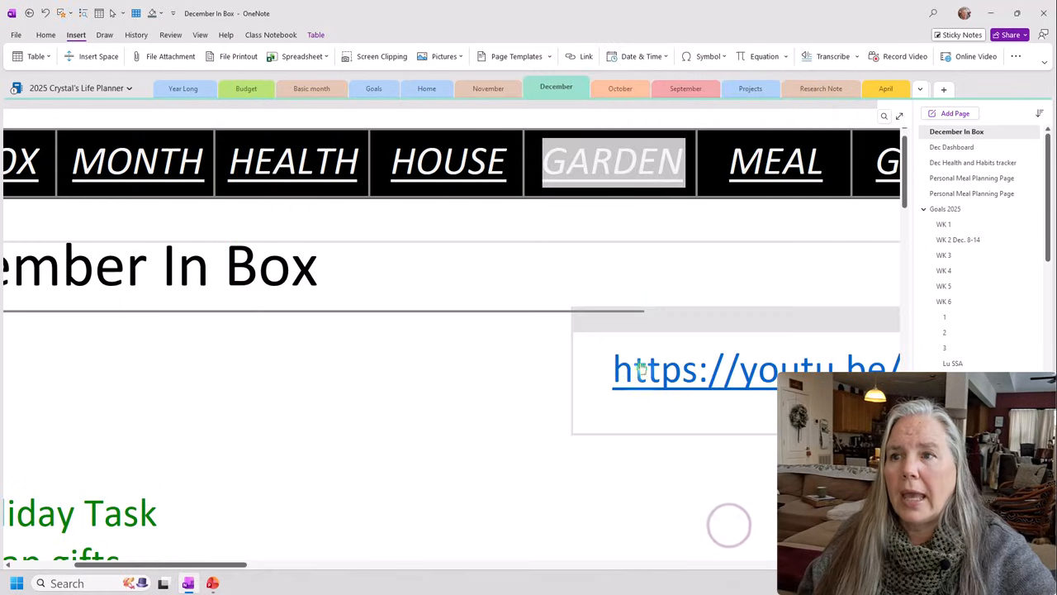
click(641, 227)
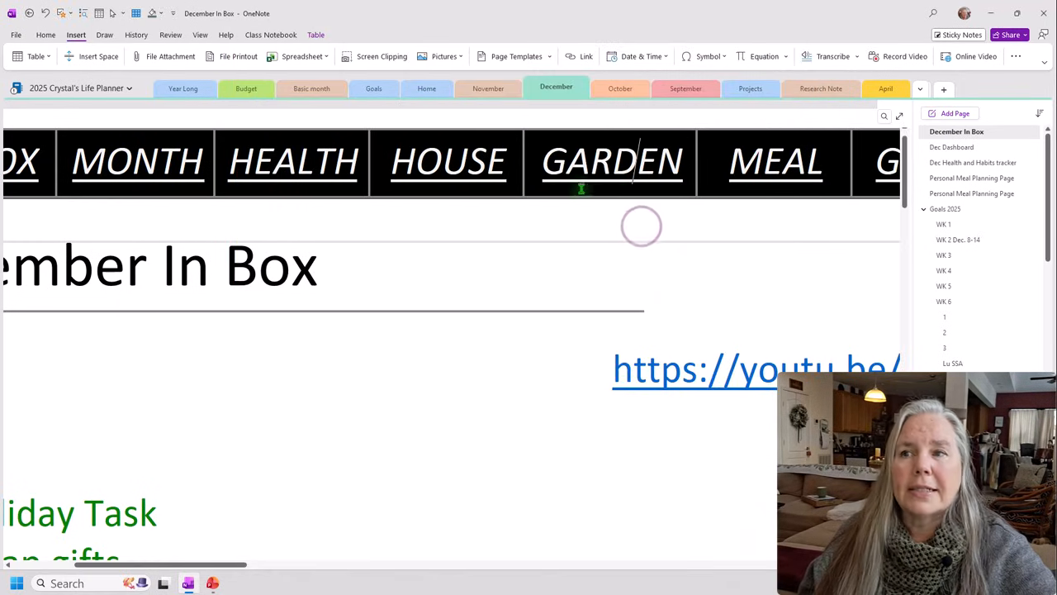
Follow the GARDEN link, look through the Master Gardener Year page, and return to the December In Box page.
click(632, 169)
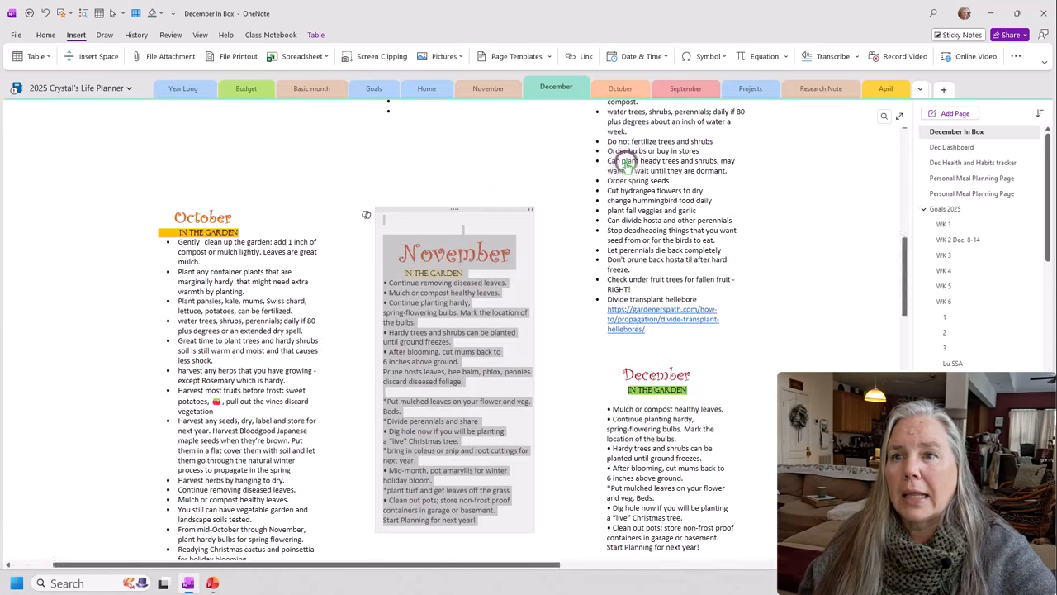
scroll(515, 166, up, 15)
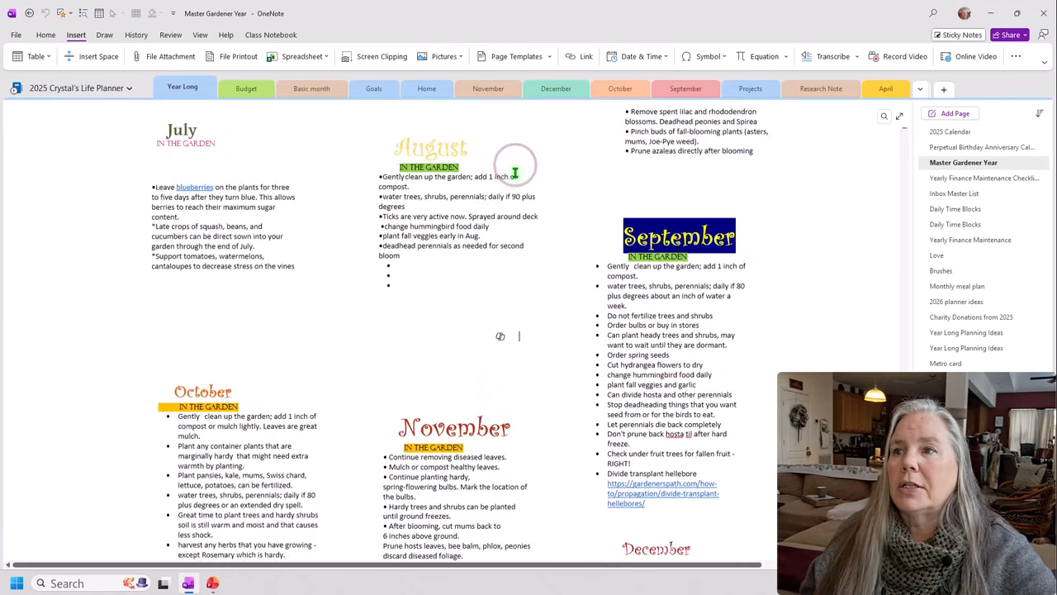
scroll(515, 172, up, 15)
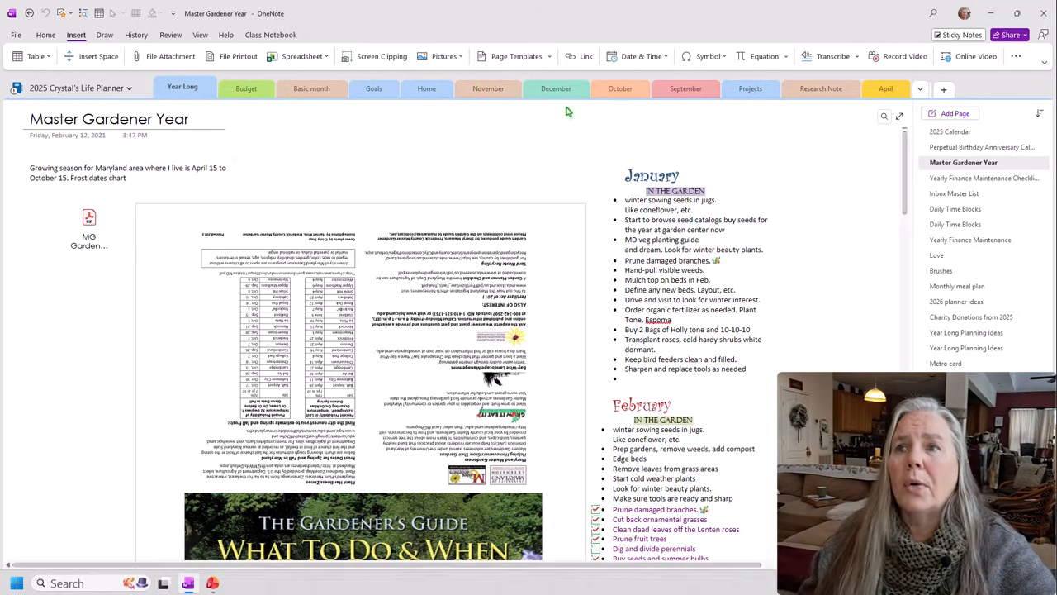
click(28, 13)
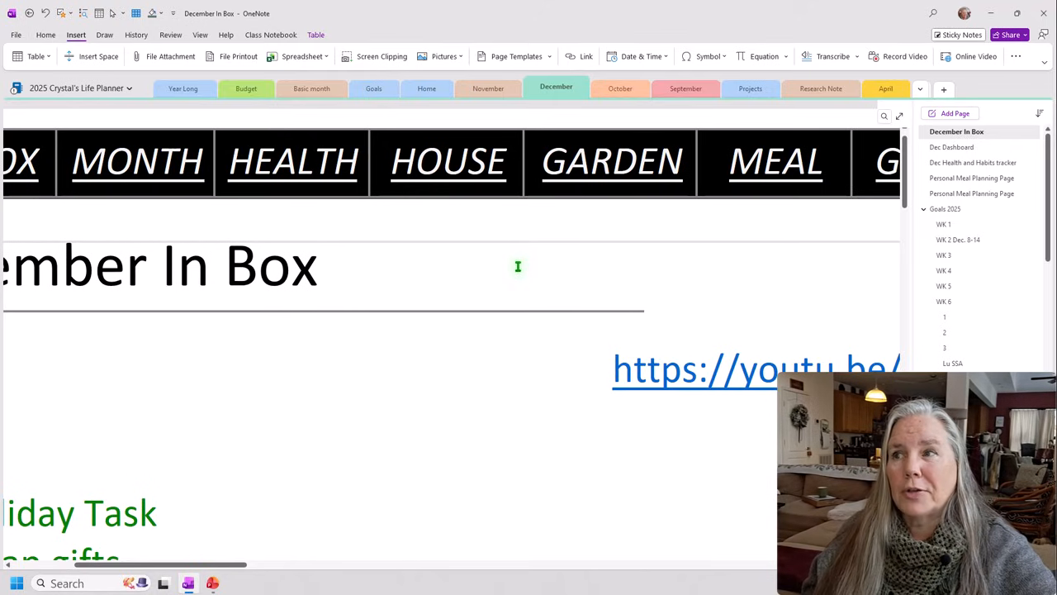
Switch to the 2026 planner and insert a 7x1 table below the notebook picture on the 2026 Notebook background page.
click(87, 87)
click(81, 131)
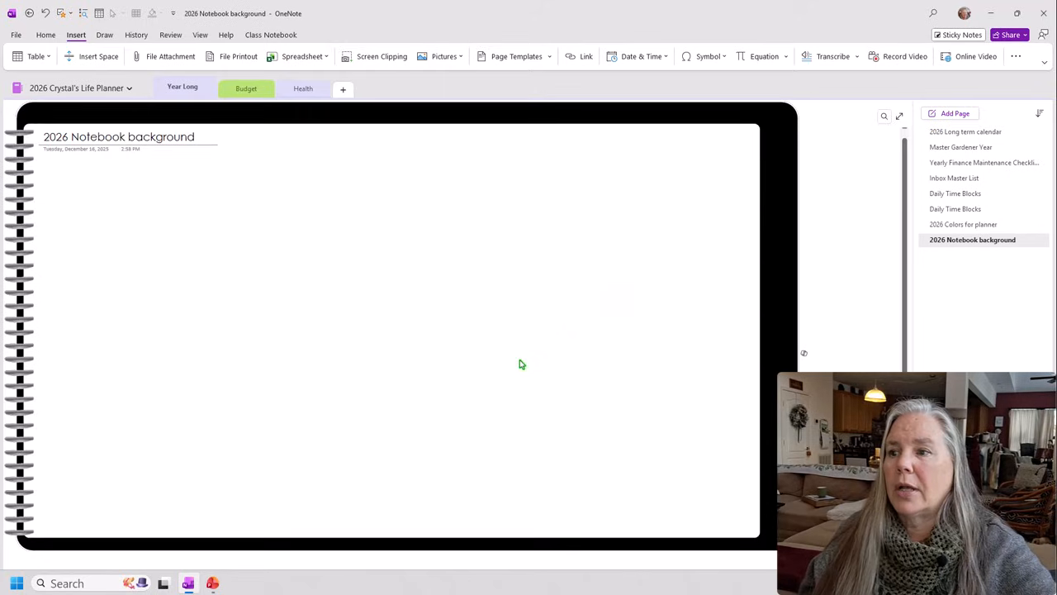
scroll(519, 363, down, 3)
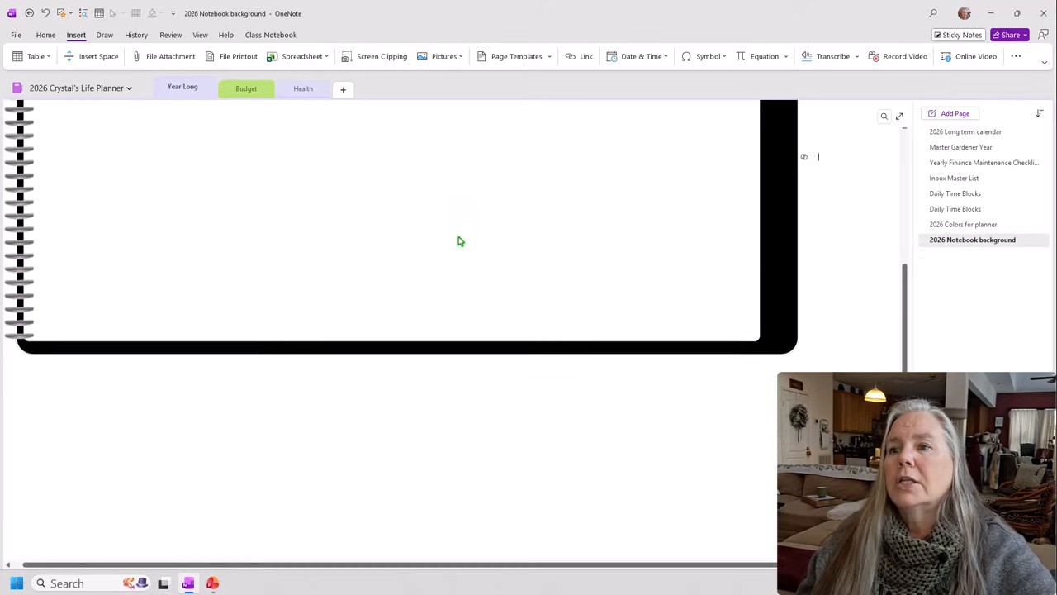
click(28, 386)
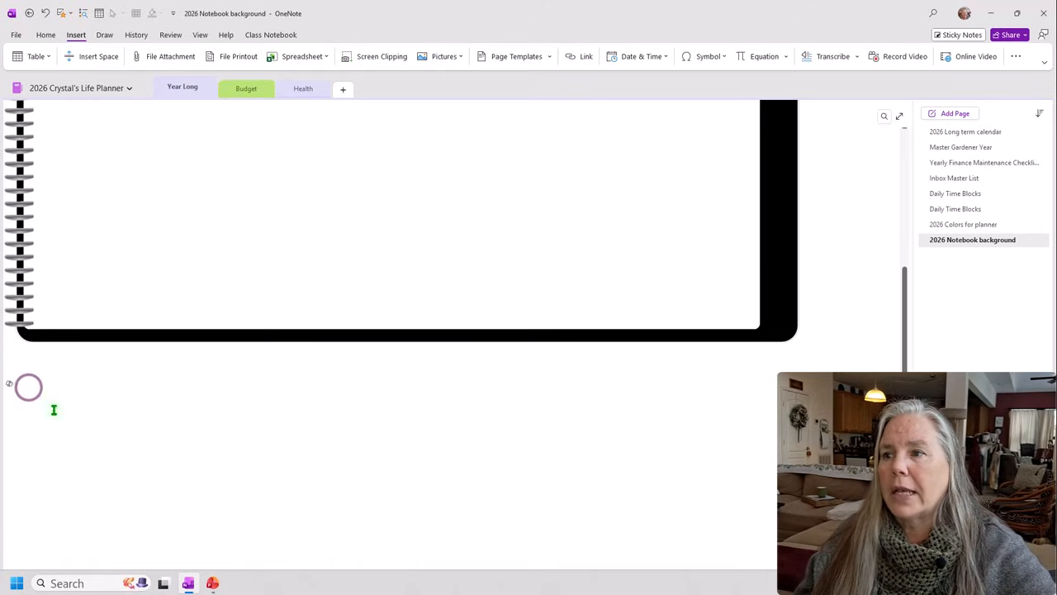
click(52, 403)
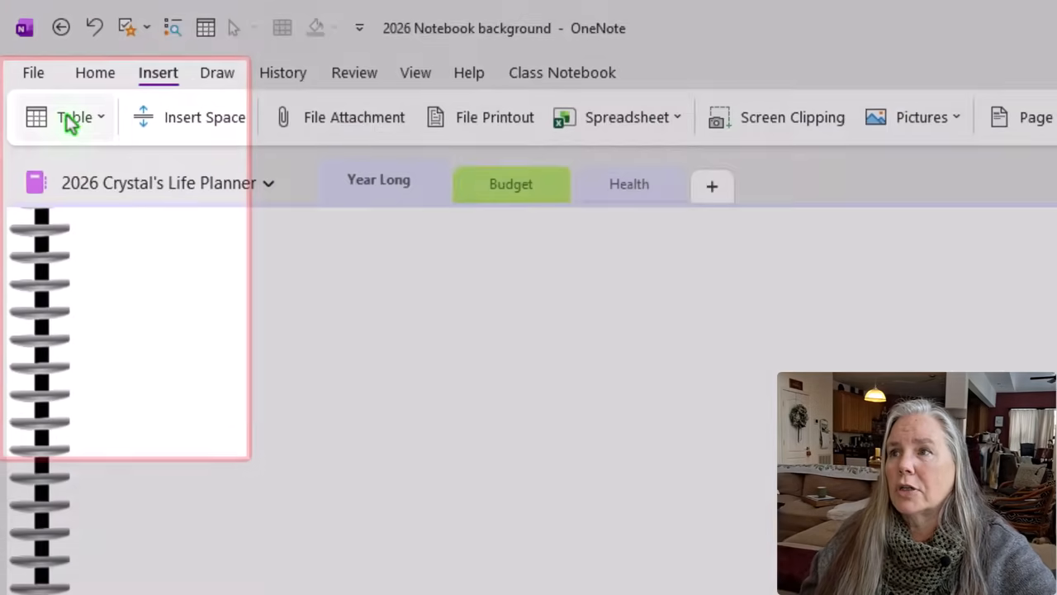
click(32, 57)
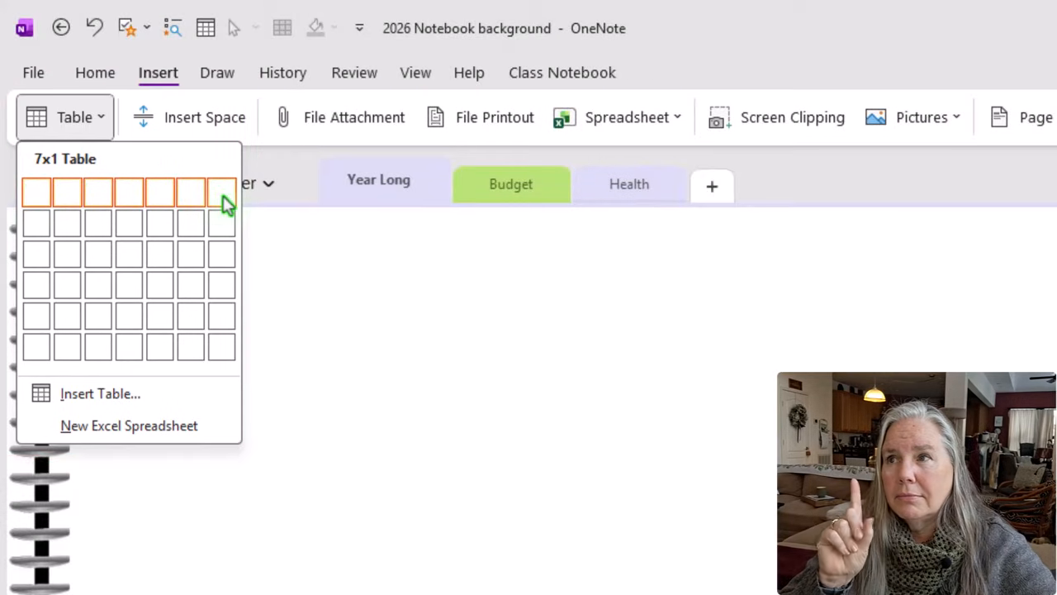
click(223, 196)
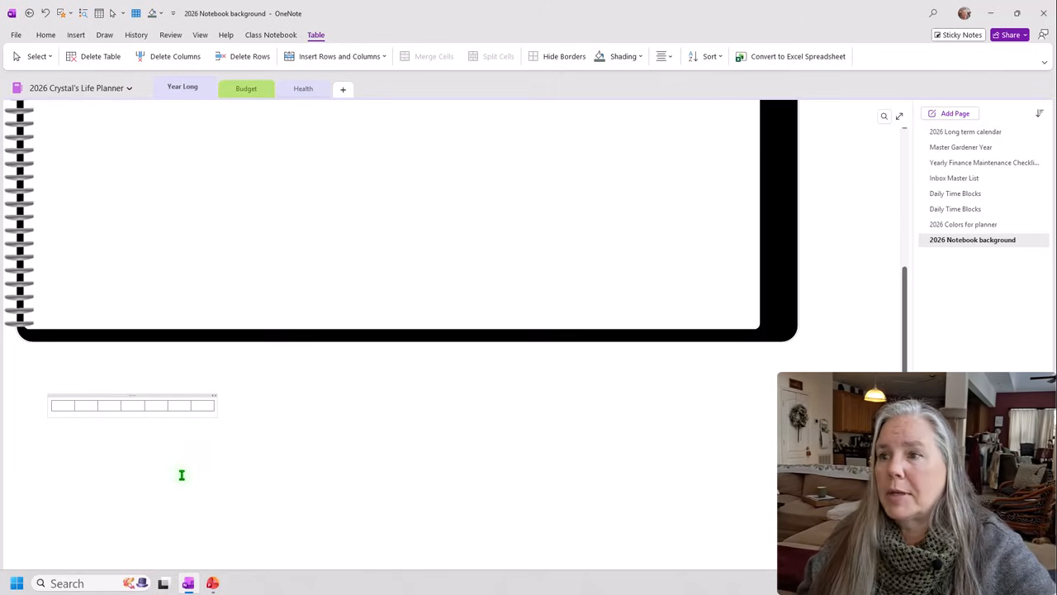
Label the first two cells of the new table IN BOX and DASH.
ctrl+scroll(189, 481, up, 4)
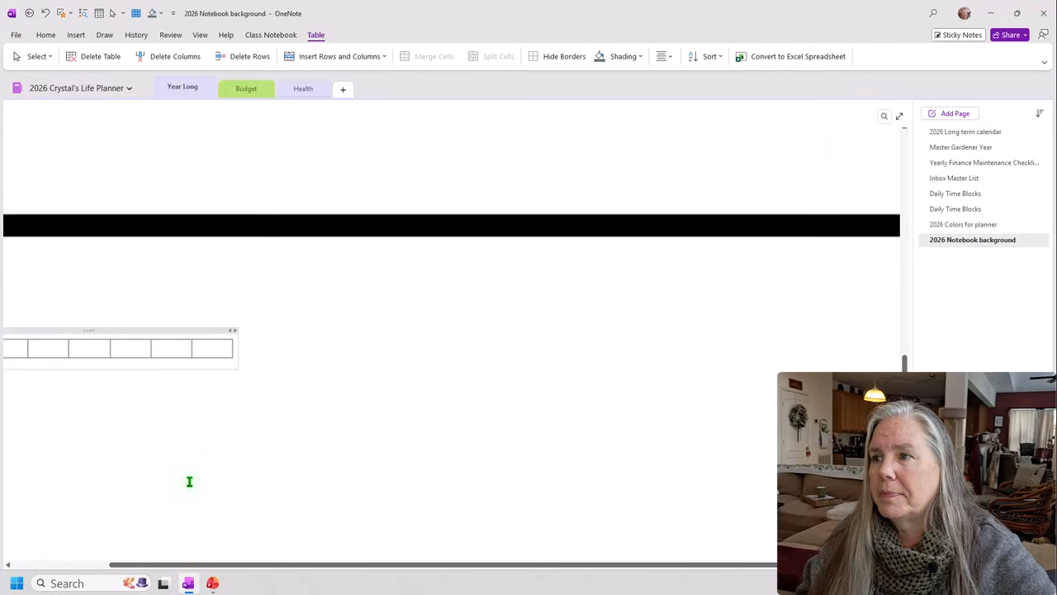
drag(178, 569, 102, 556)
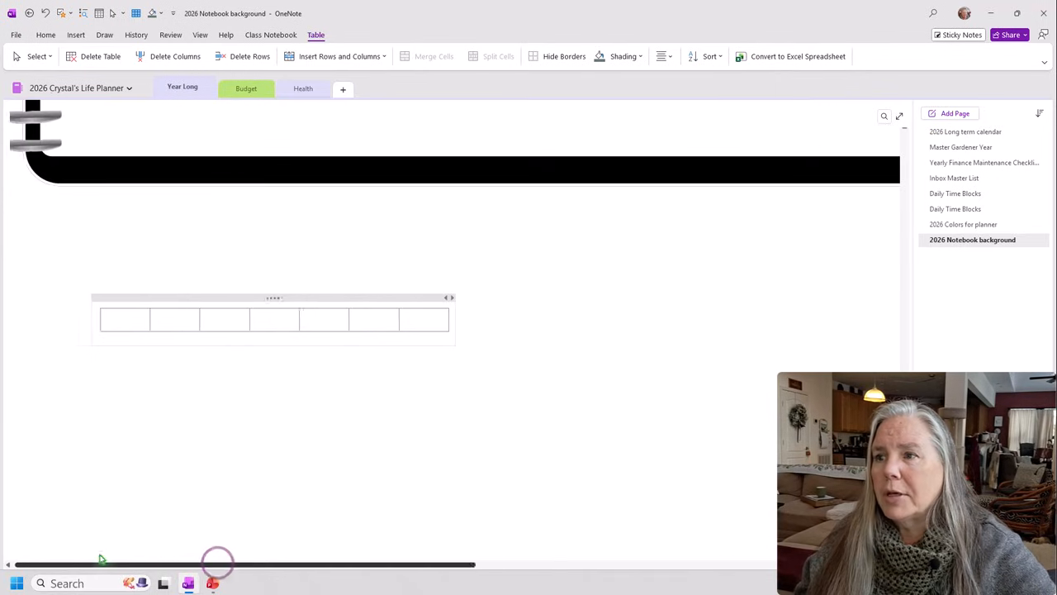
ctrl+scroll(194, 493, up, 3)
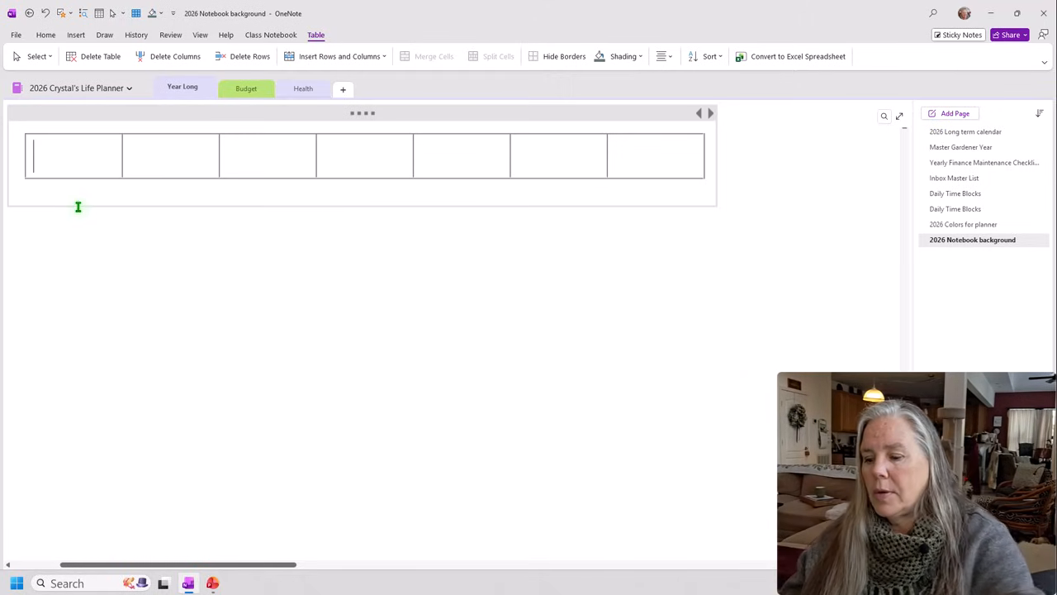
text(In )
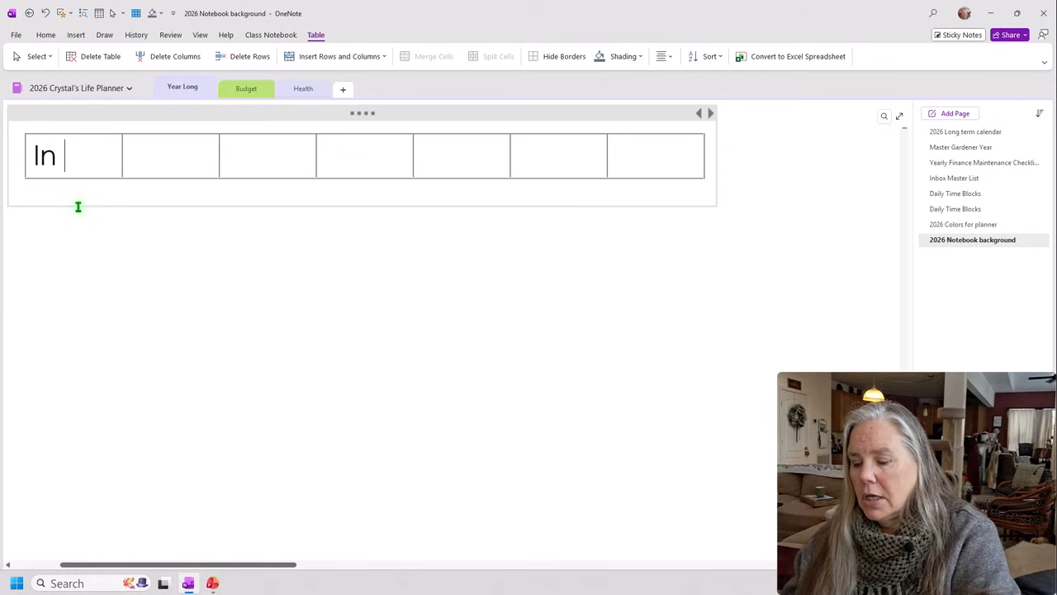
text(B)
key(BackSpace)
key(BackSpace)
key(BackSpace)
key(BackSpace)
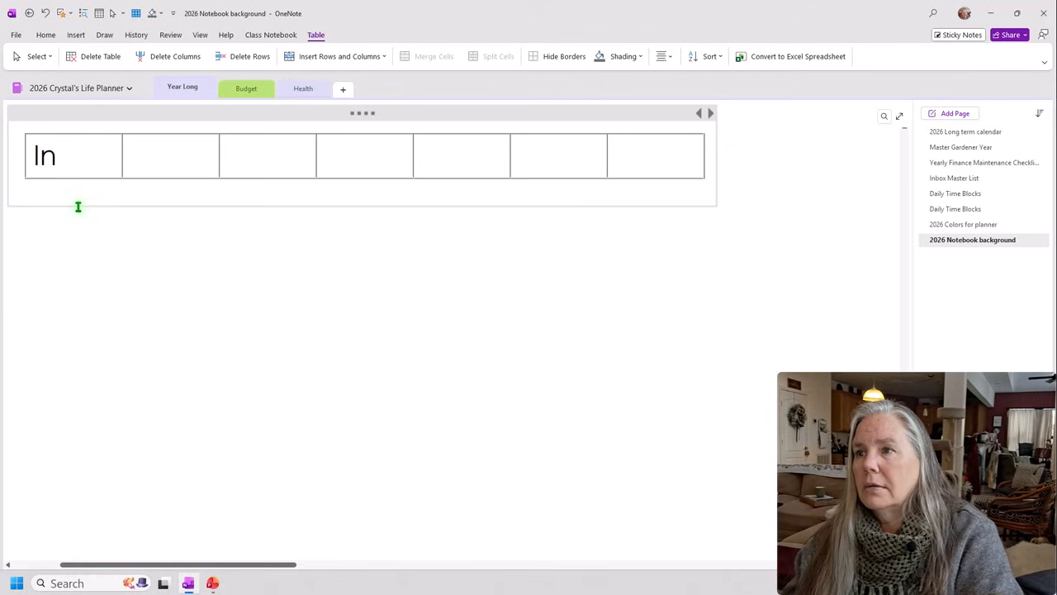
text(IN)
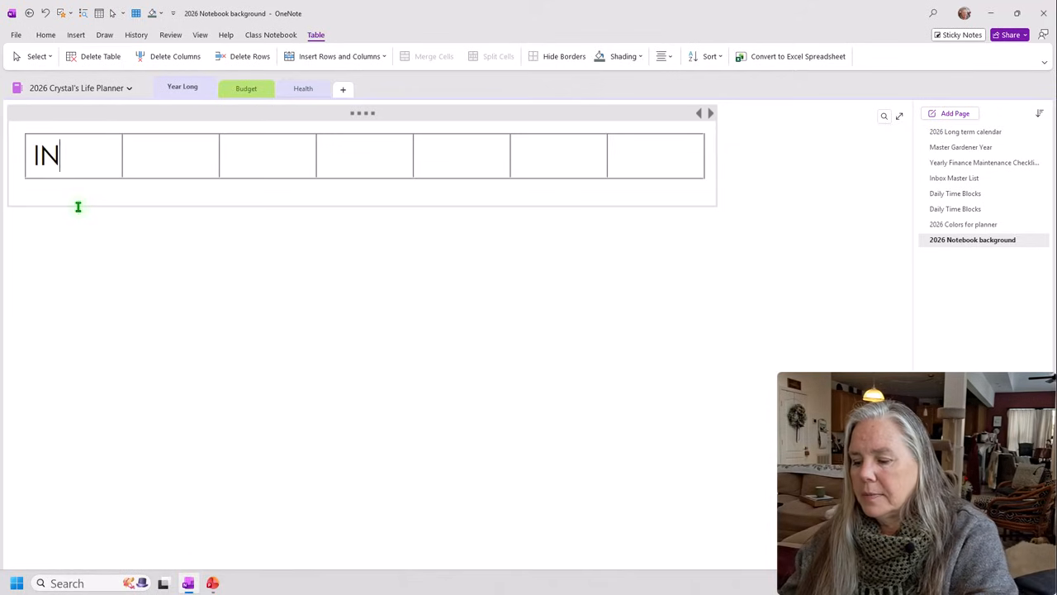
text( BOX)
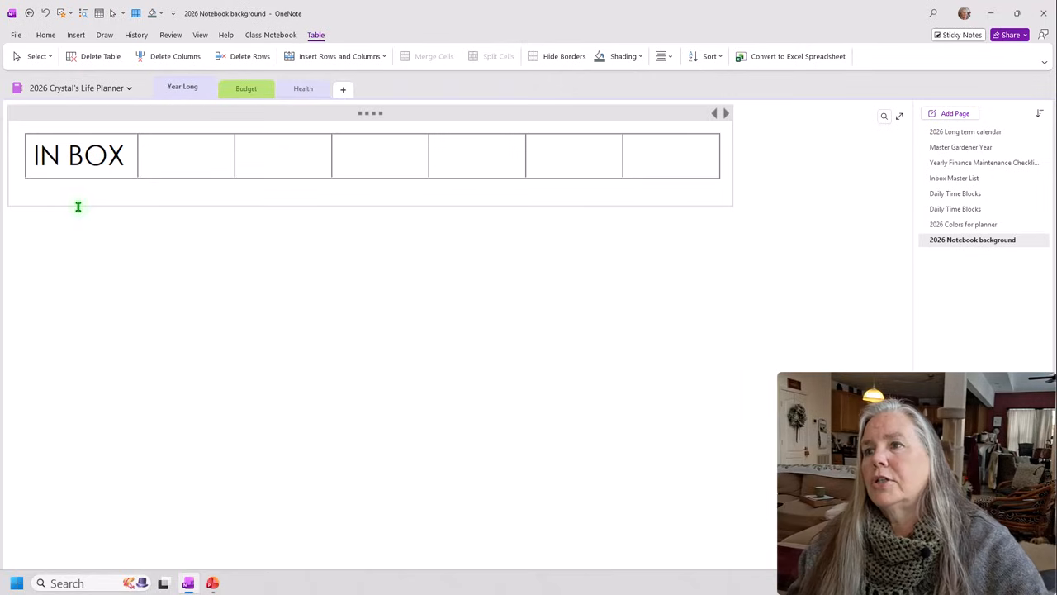
click(193, 163)
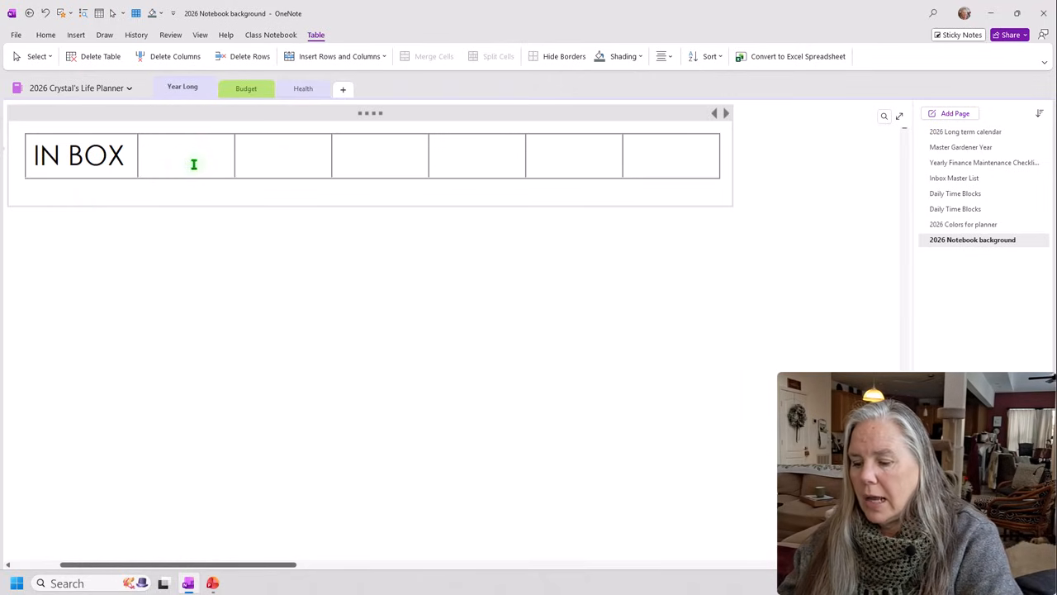
text(DASH)
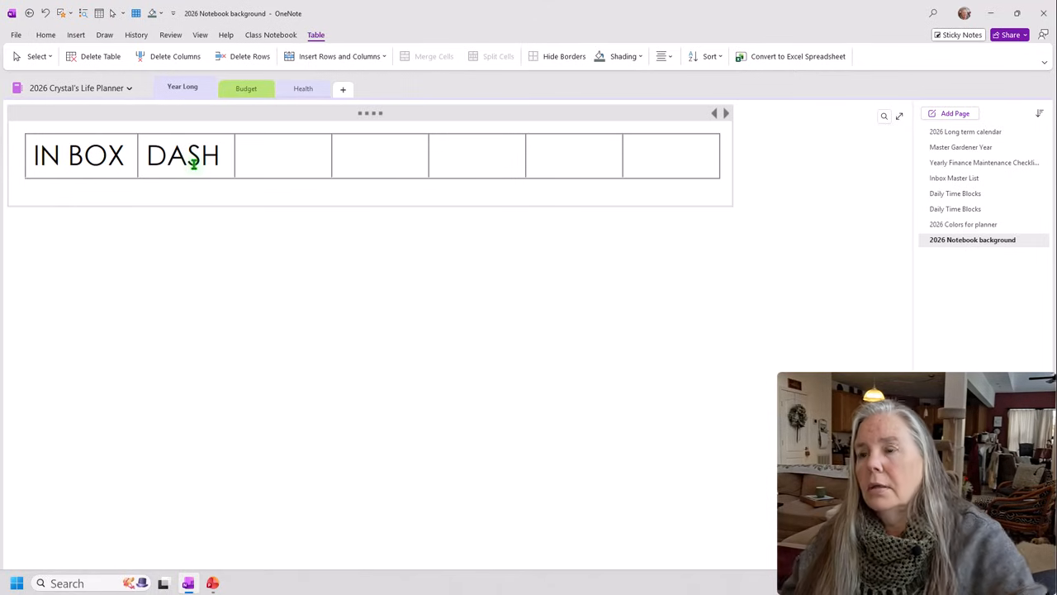
Label the third and fourth table cells HOME and GARDEN in capital letters.
click(249, 157)
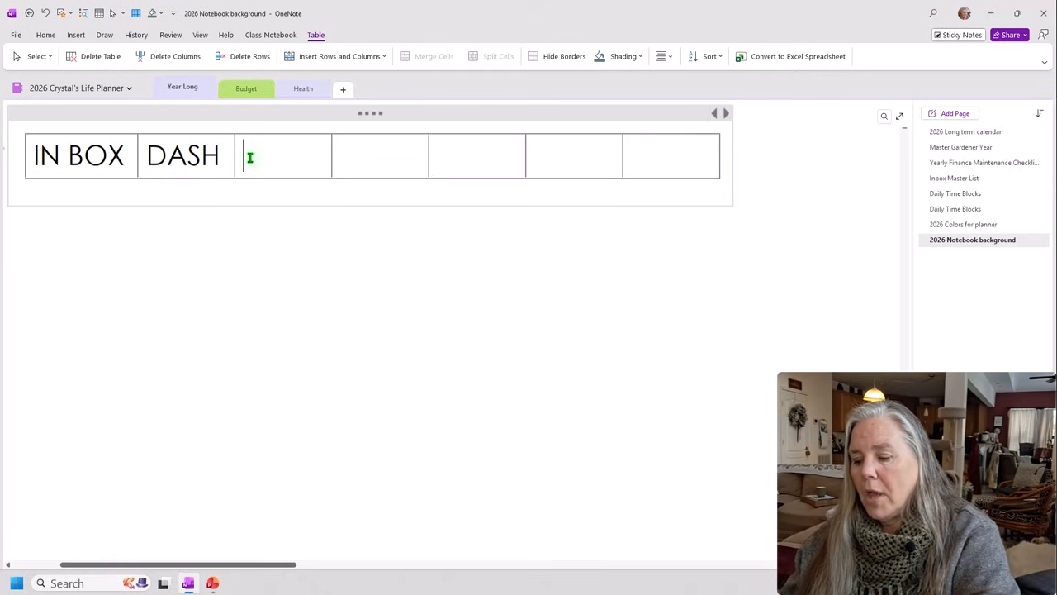
text(hOME)
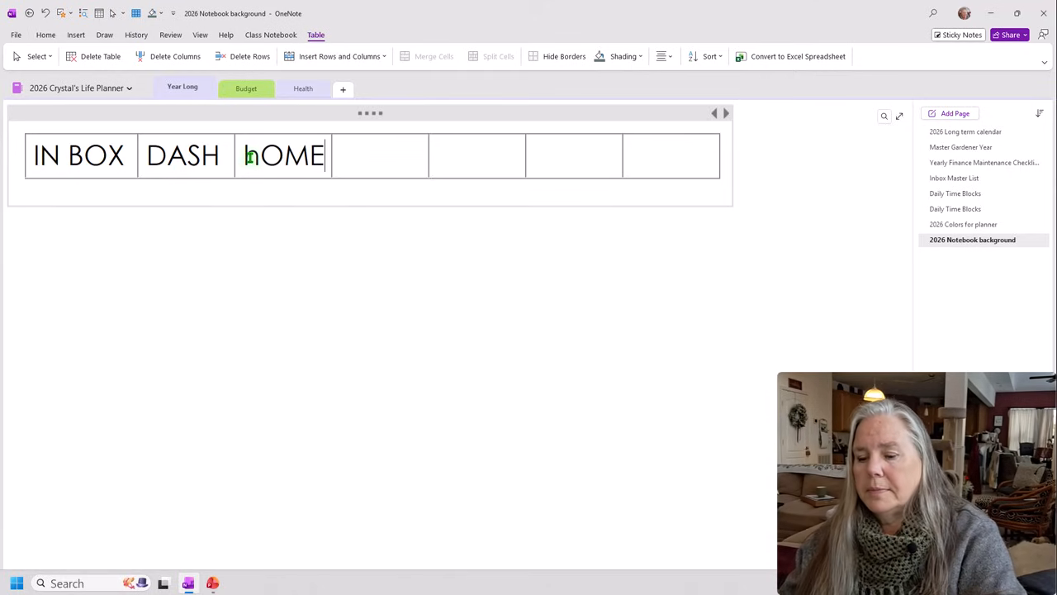
key(BackSpace)
key(BackSpace)
key(BackSpace)
text(HOMR)
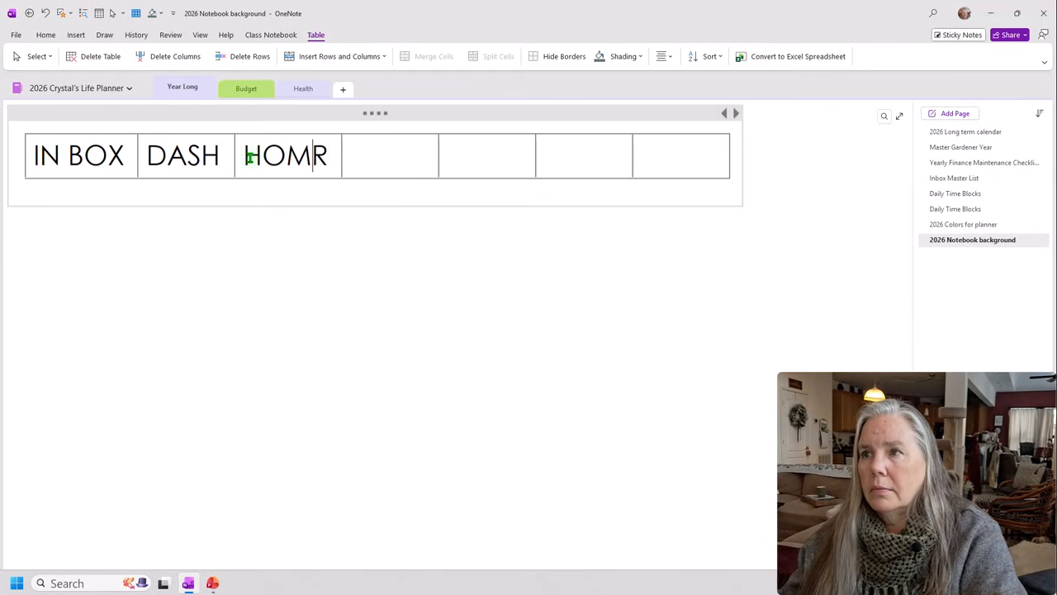
key(BackSpace)
text(E)
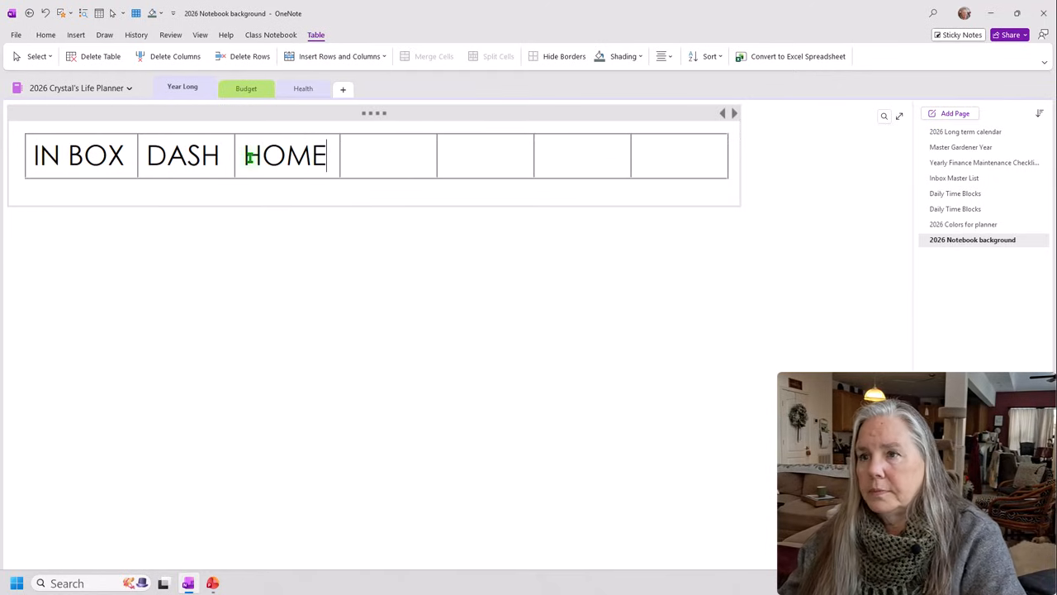
key(Tab)
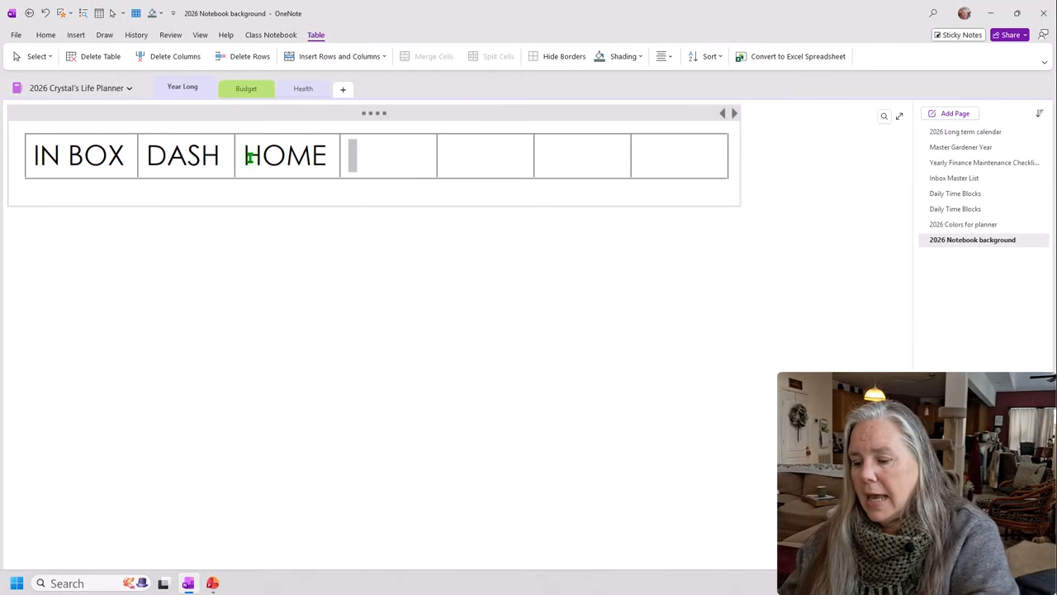
text(g)
key(BackSpace)
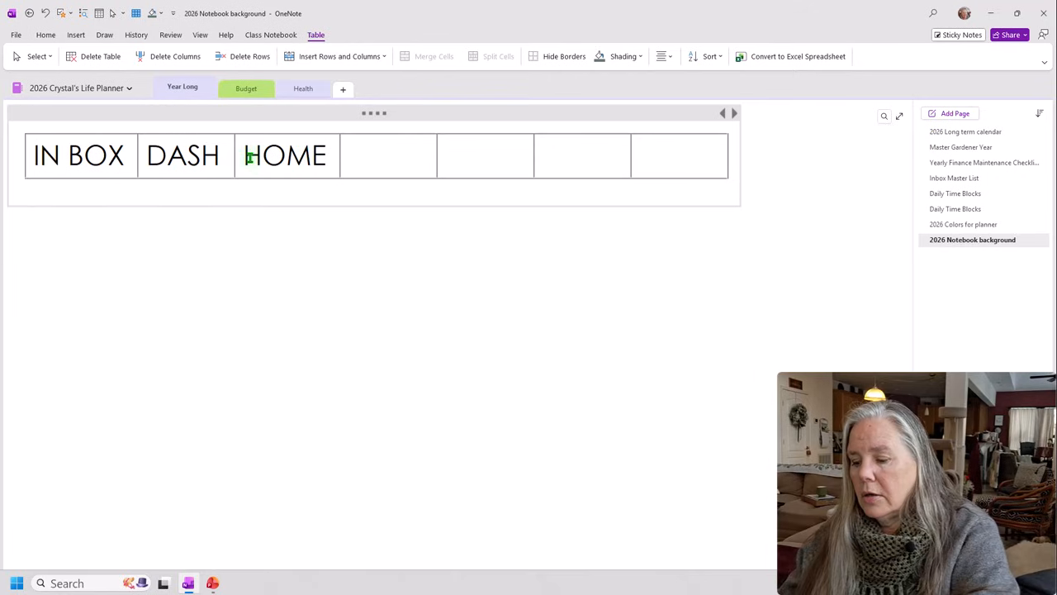
text(GARDE)
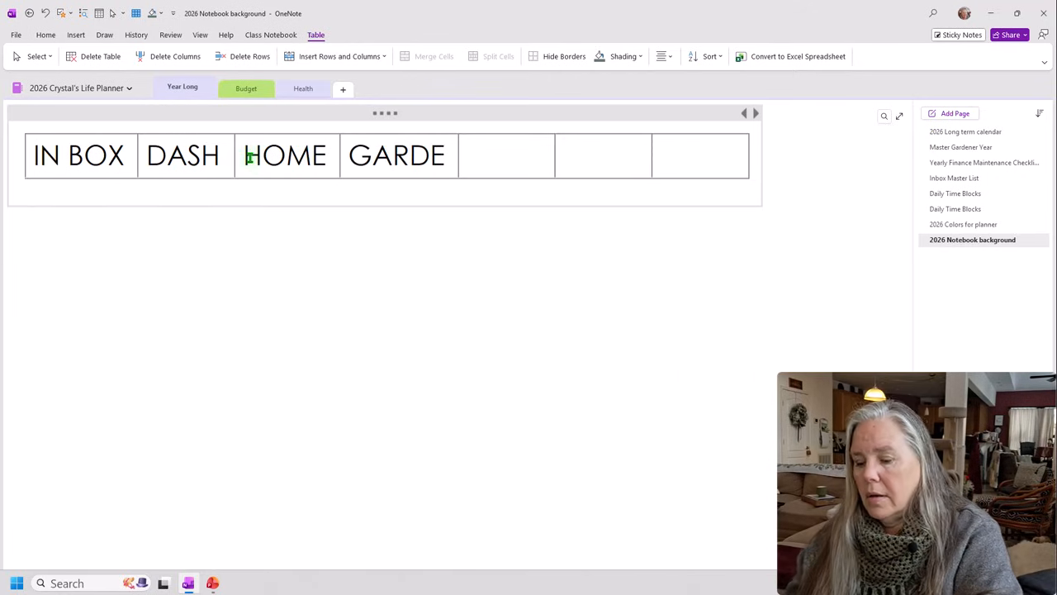
text(N)
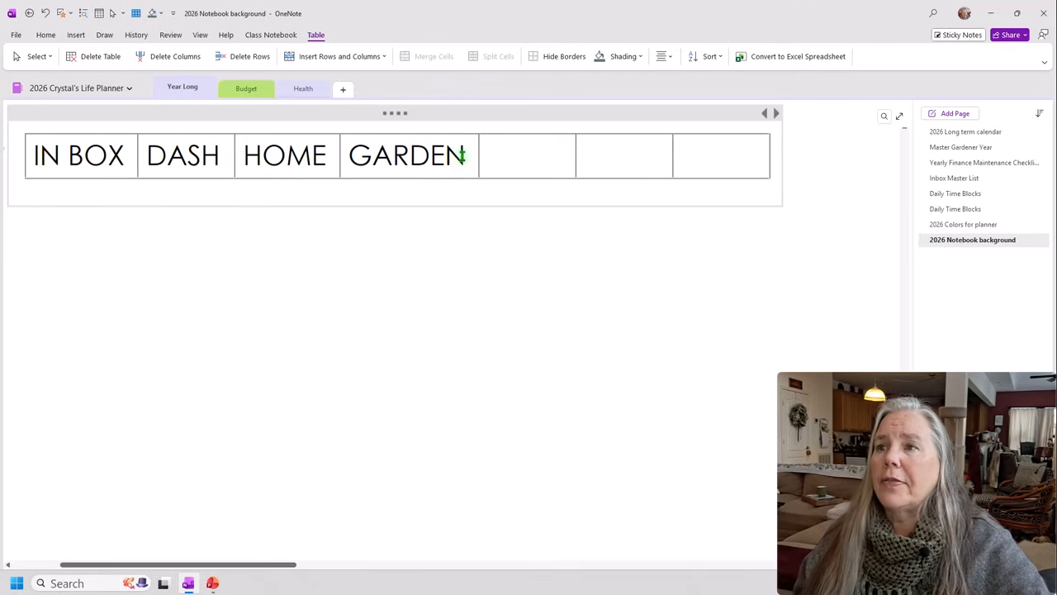
Set the four labels IN BOX, DASH, HOME and GARDEN in the Caveat font and color them with the recent dusty red.
drag(470, 155, 52, 151)
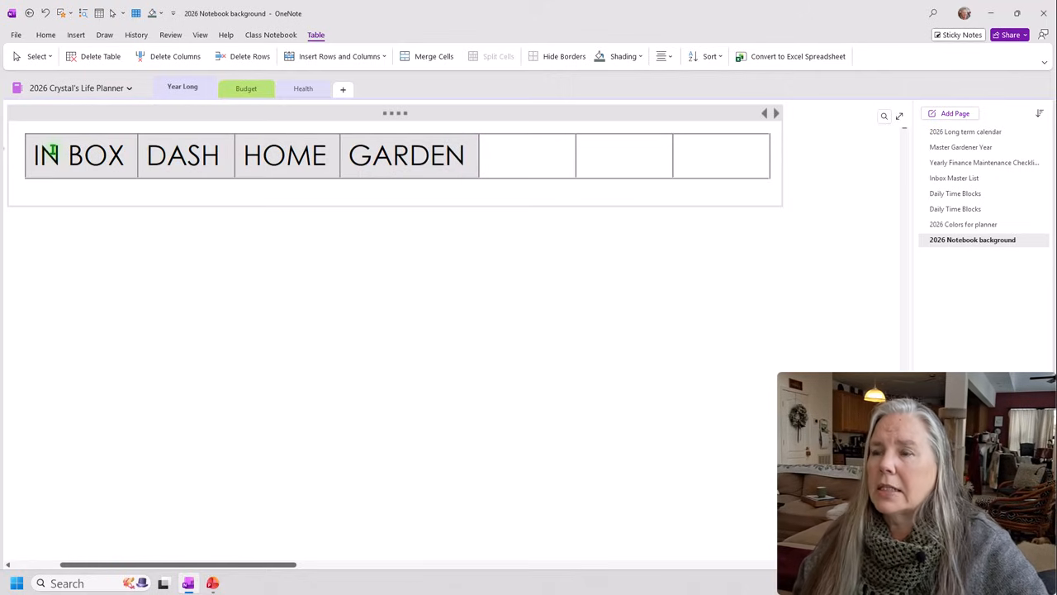
right_click(52, 151)
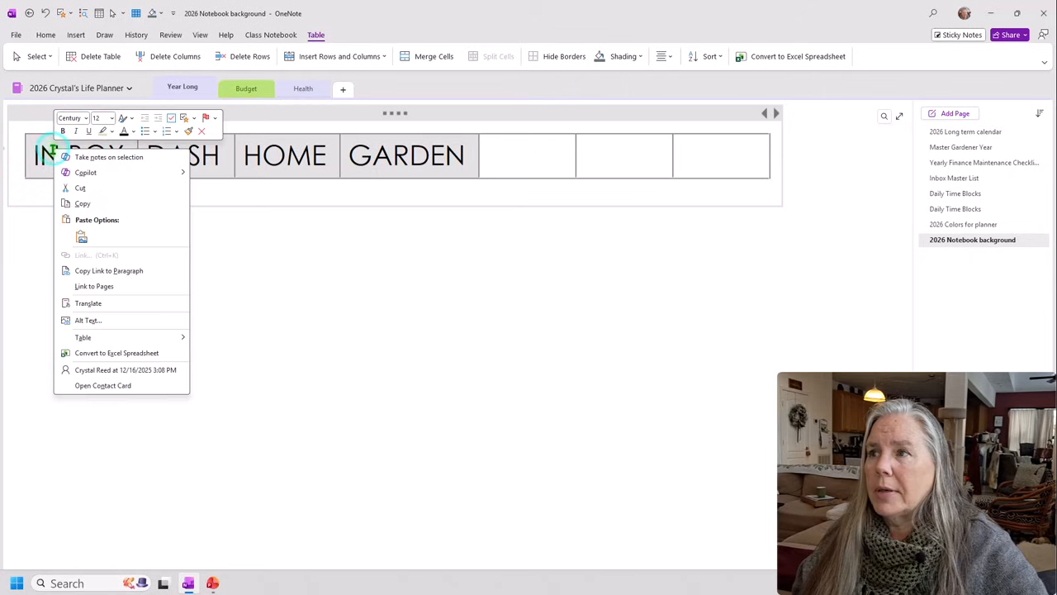
click(88, 119)
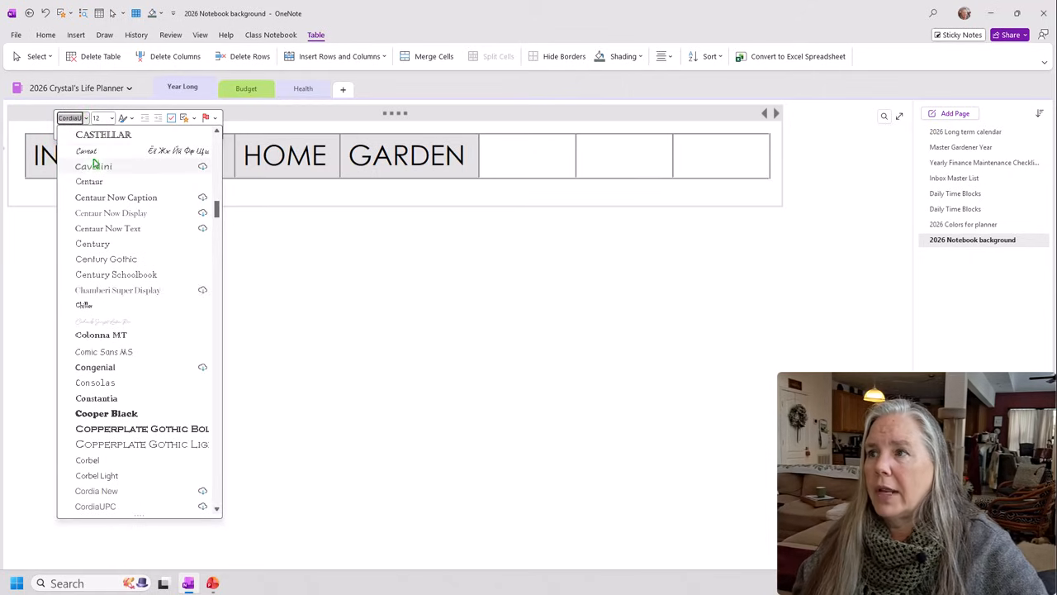
click(92, 152)
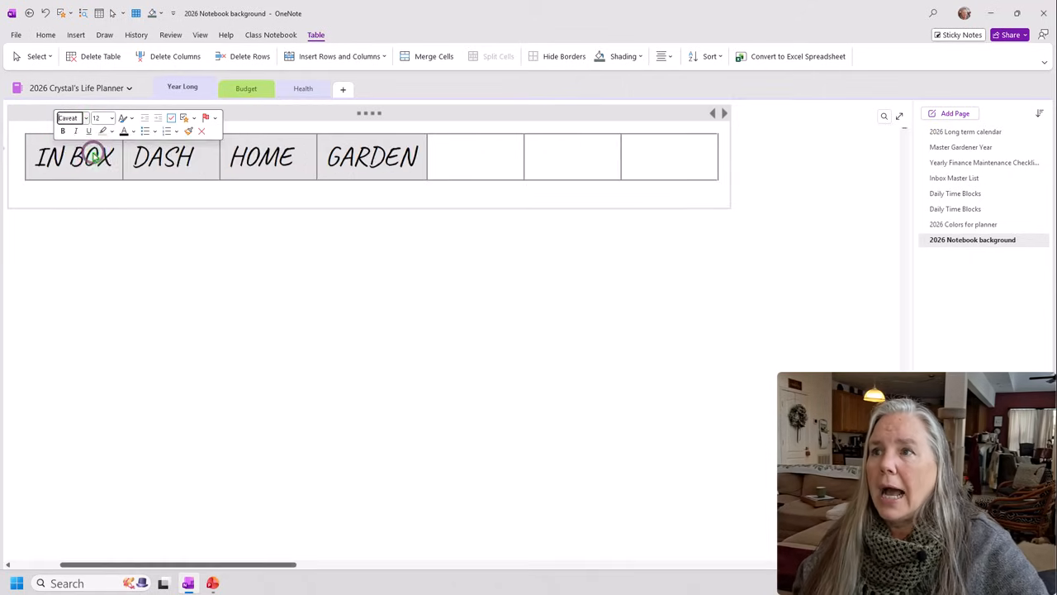
click(132, 132)
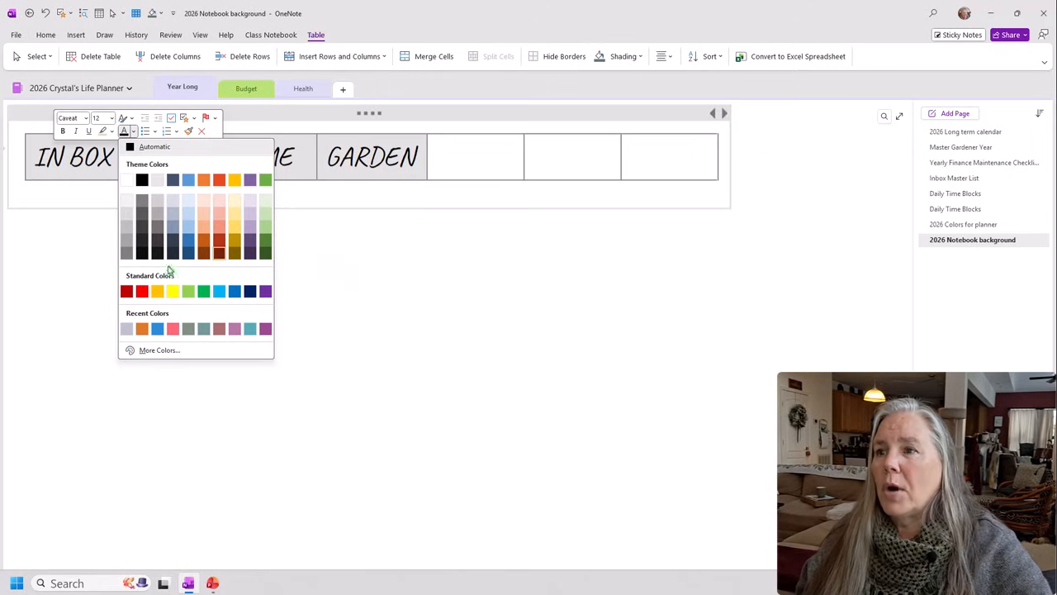
click(220, 330)
click(260, 291)
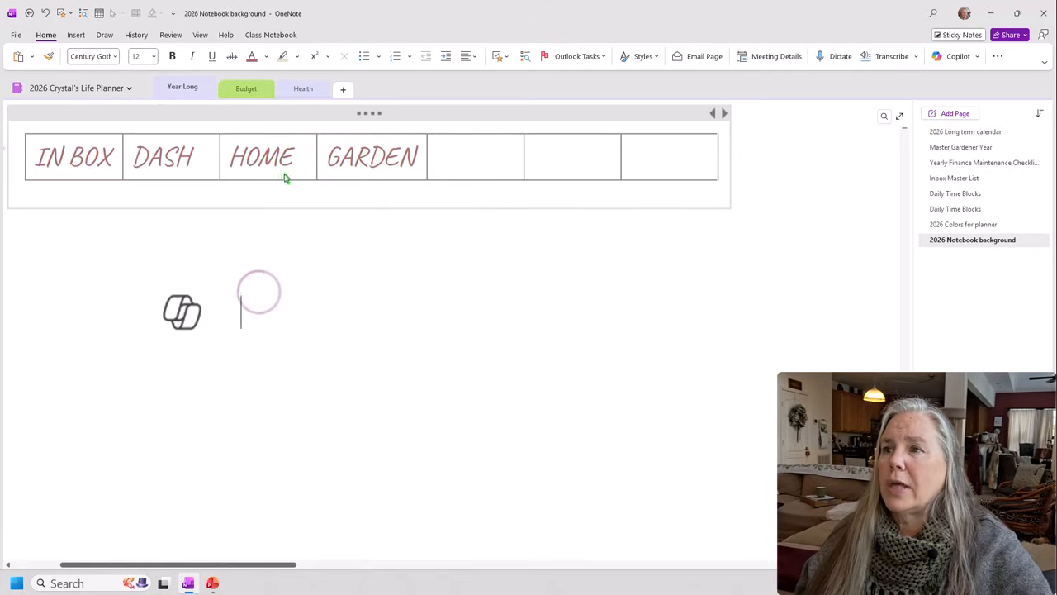
Shade the four labeled table cells with the light green from the recent colors.
drag(418, 159, 80, 157)
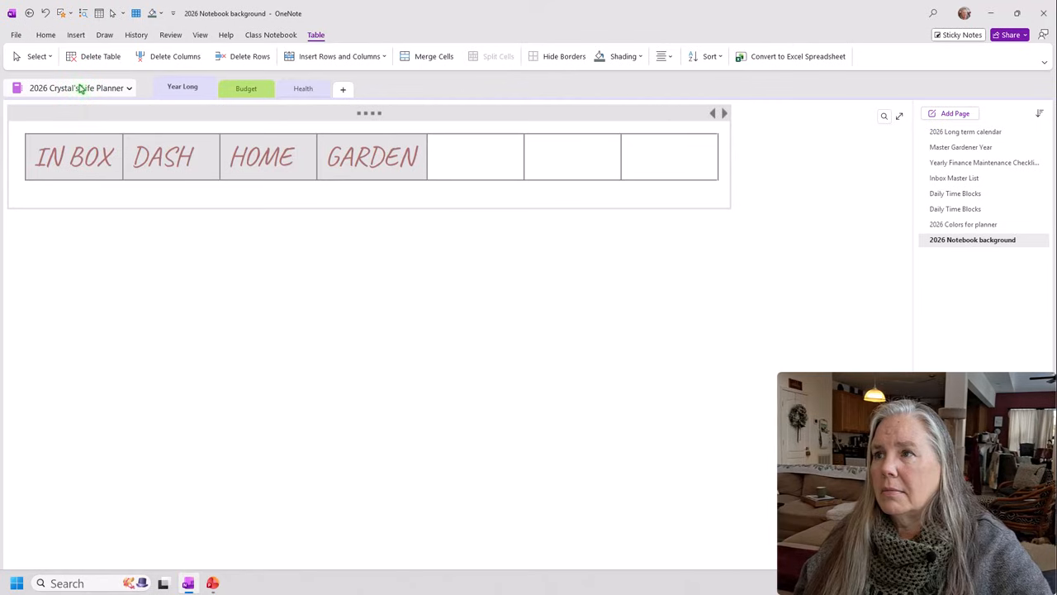
click(160, 15)
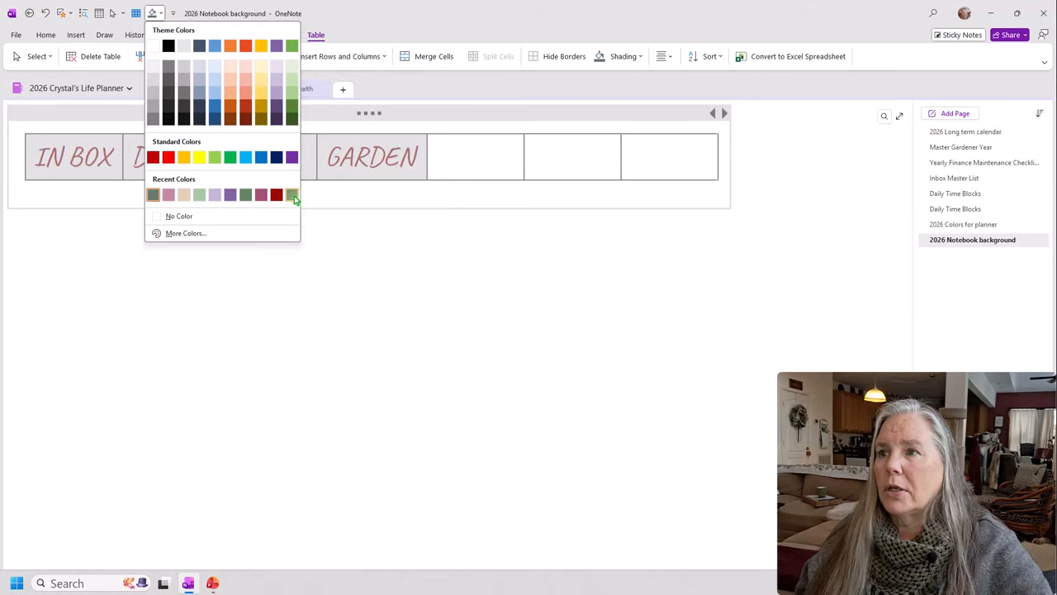
click(199, 196)
click(244, 256)
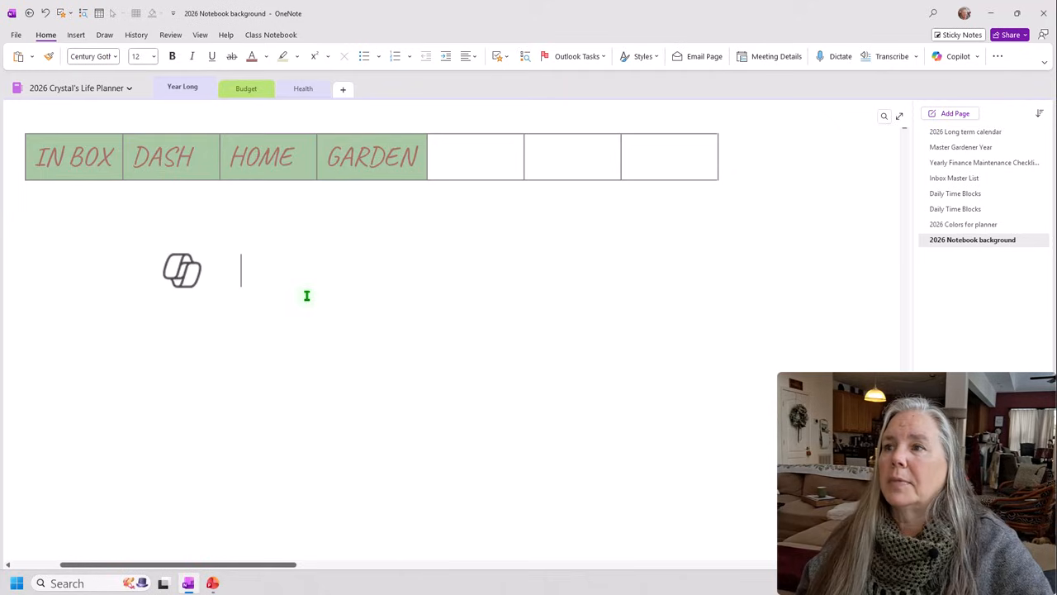
Move the table up the page from below the notebook picture into the picture's white page area.
scroll(306, 295, up, 1)
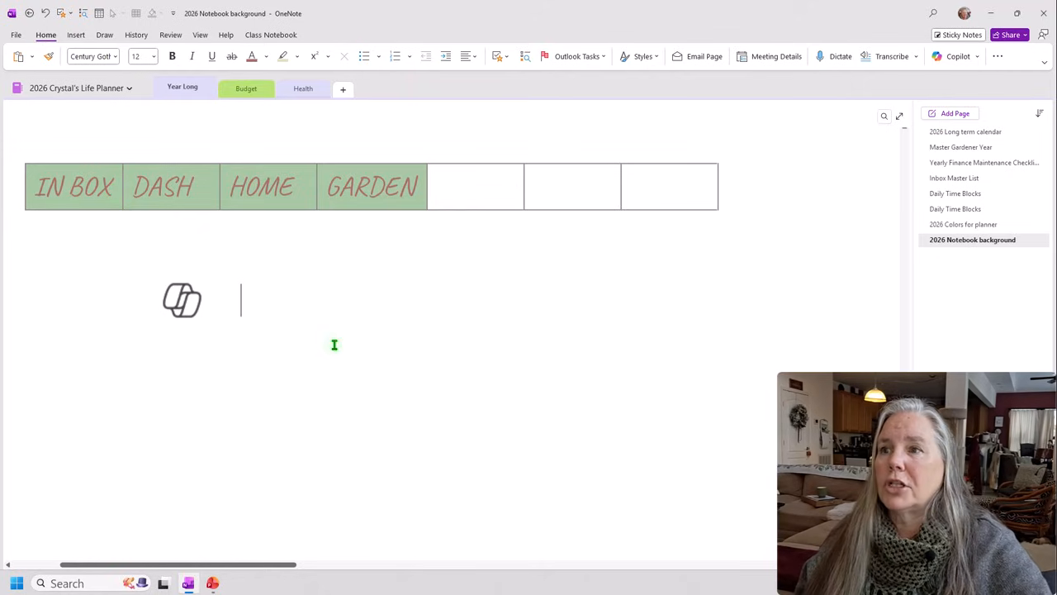
scroll(334, 344, up, 2)
click(366, 322)
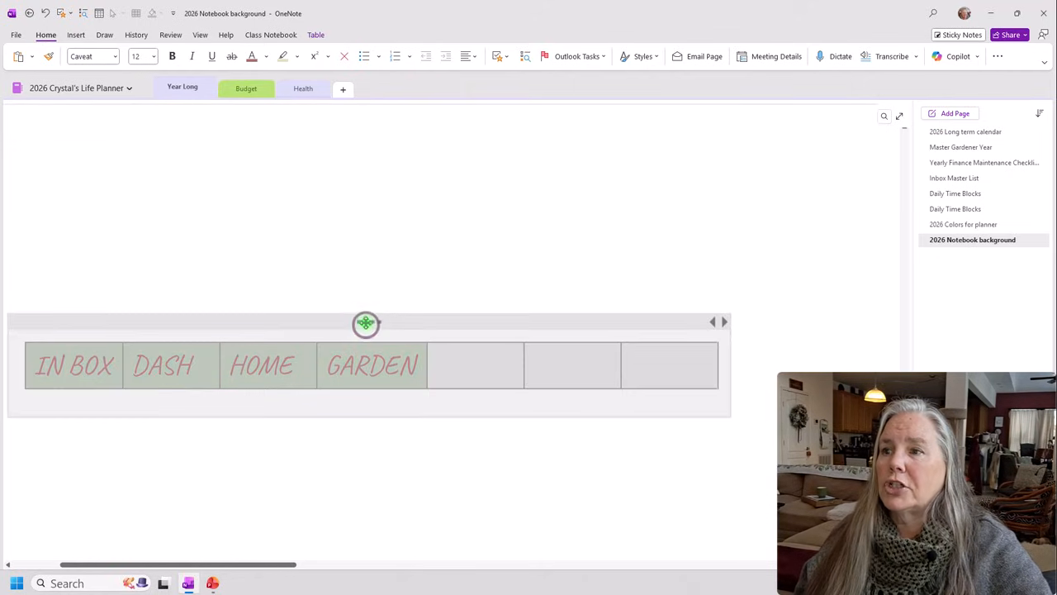
drag(359, 231, 367, 165)
scroll(396, 256, up, 3)
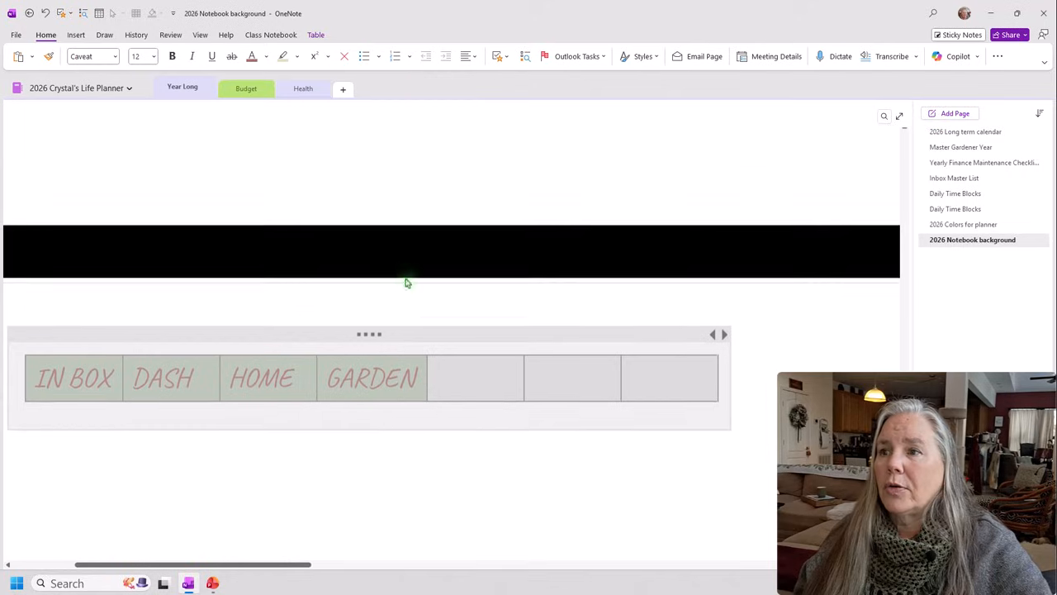
drag(371, 422, 400, 183)
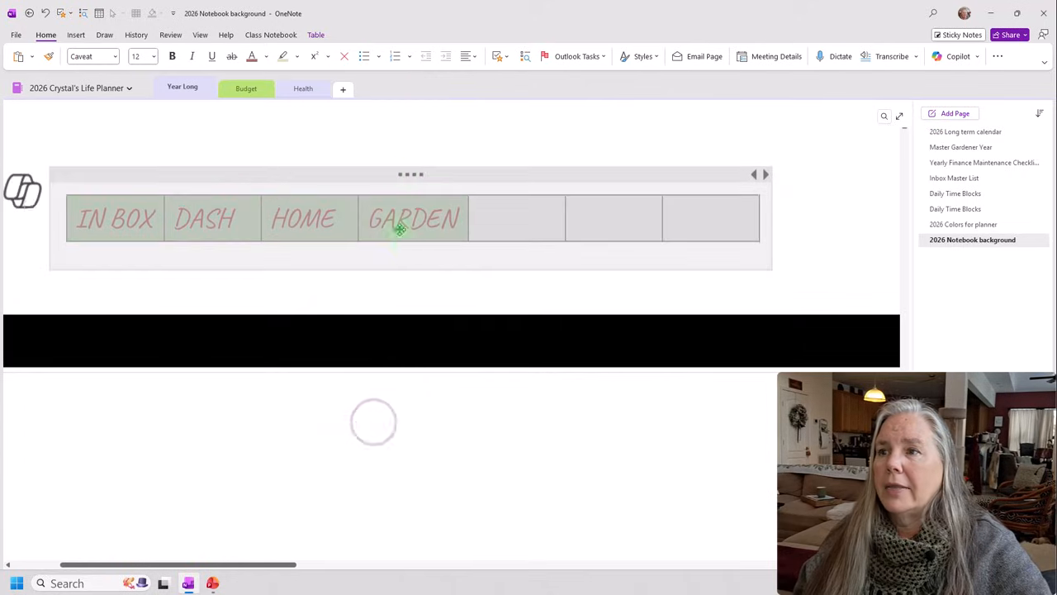
scroll(405, 264, up, 2)
scroll(422, 413, up, 2)
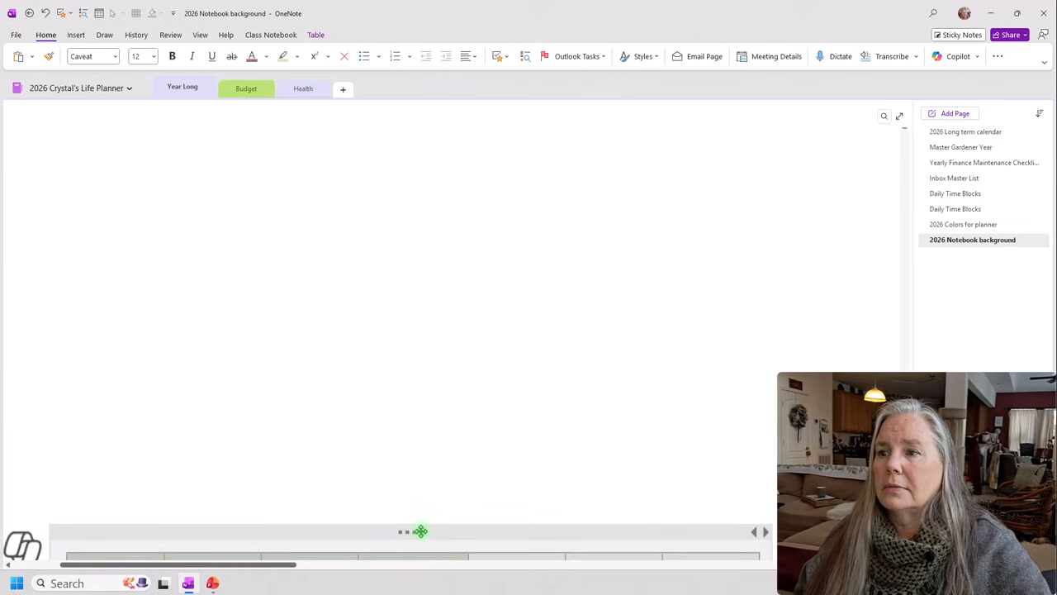
drag(420, 531, 378, 138)
scroll(435, 309, up, 3)
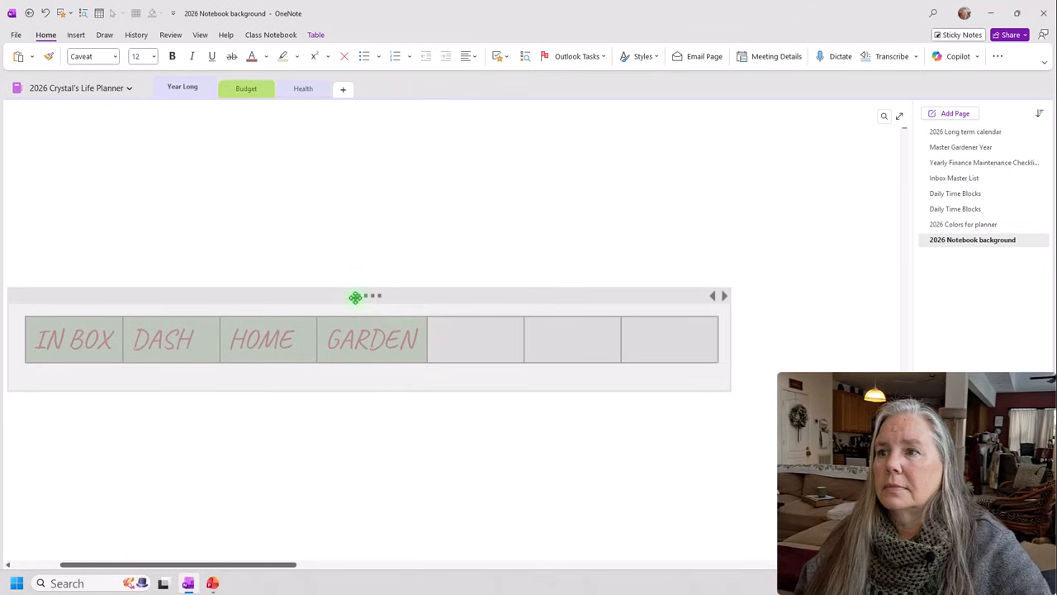
drag(355, 297, 419, 179)
scroll(427, 260, up, 2)
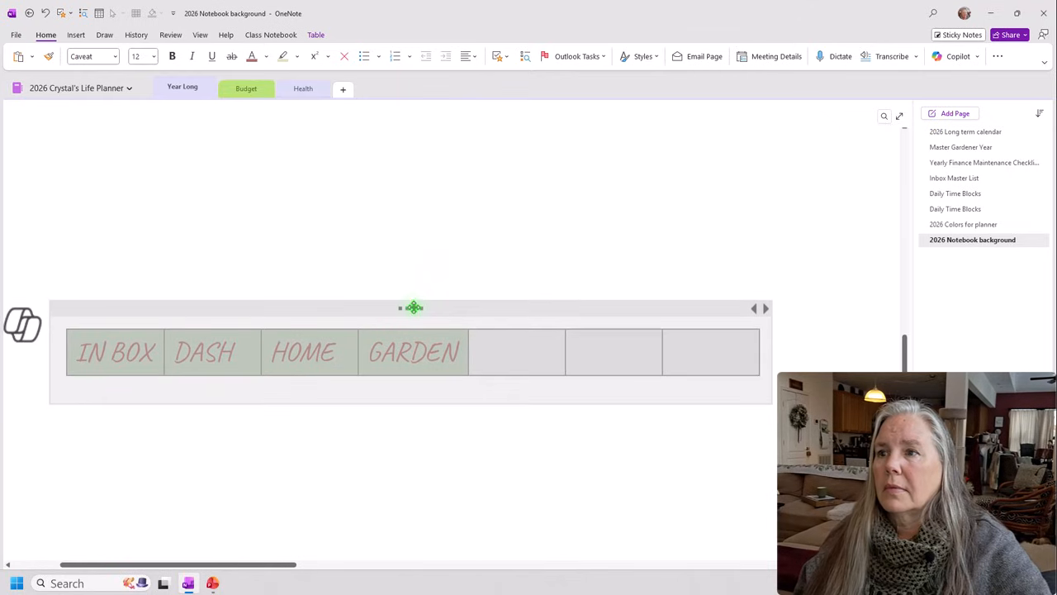
drag(413, 307, 405, 105)
scroll(427, 219, up, 2)
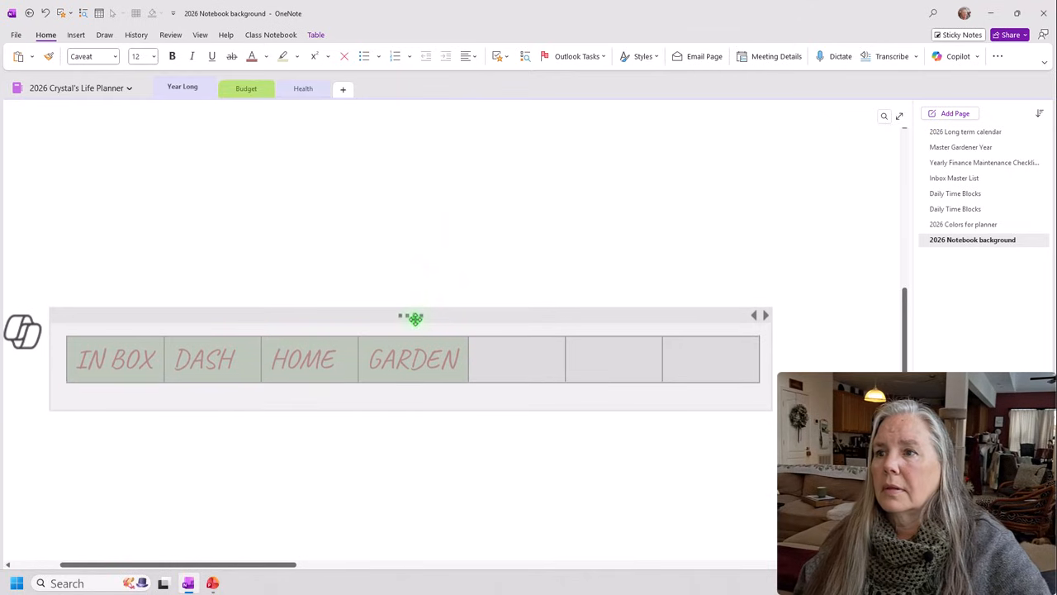
drag(414, 318, 398, 134)
scroll(401, 198, up, 3)
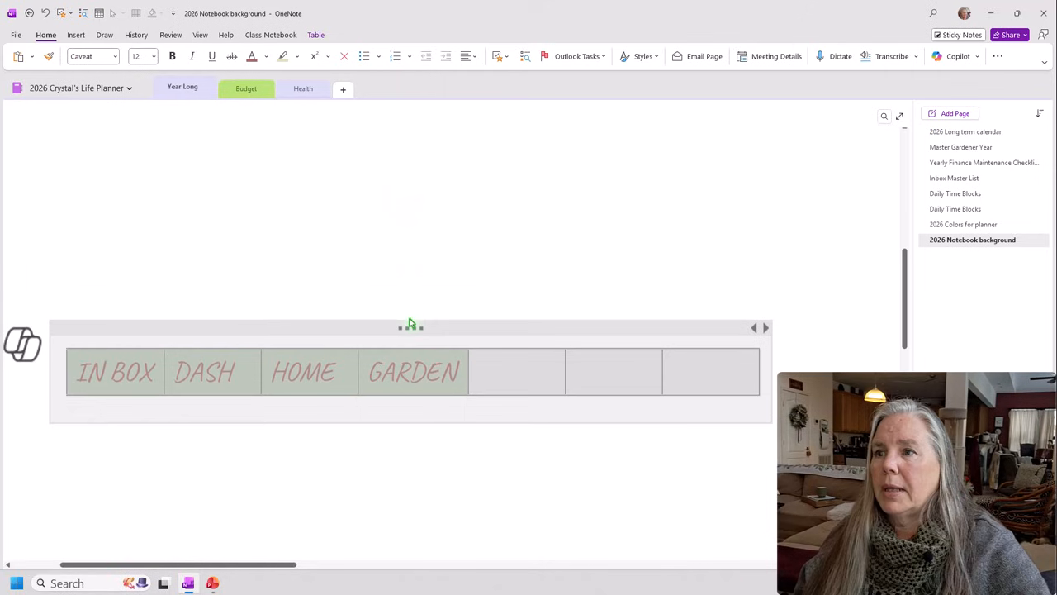
drag(411, 326, 412, 247)
scroll(433, 226, down, 4)
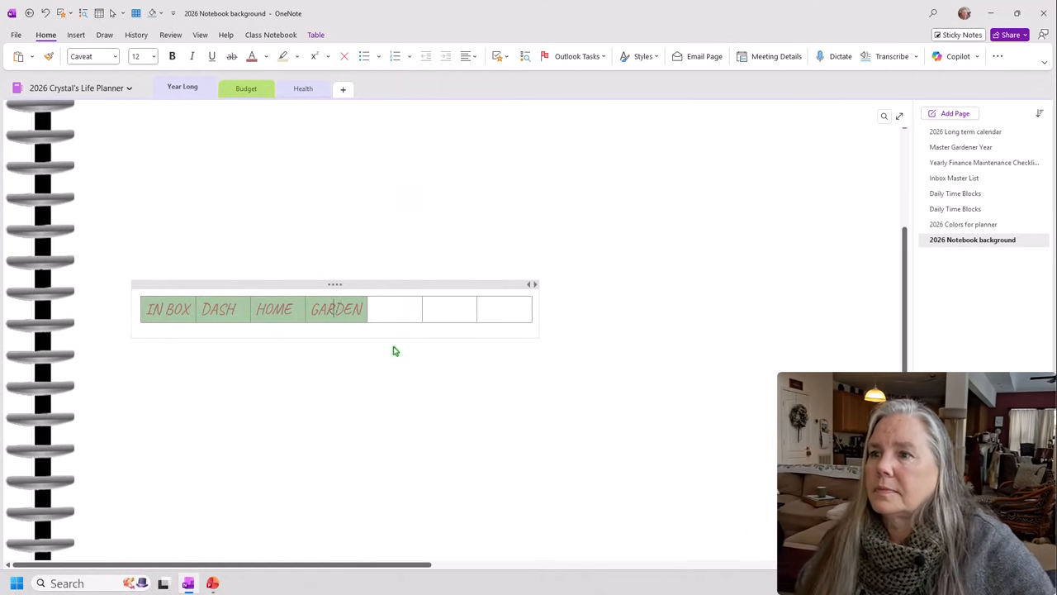
Place the table on the notebook picture's black top border, directly above the page title.
scroll(395, 339, up, 3)
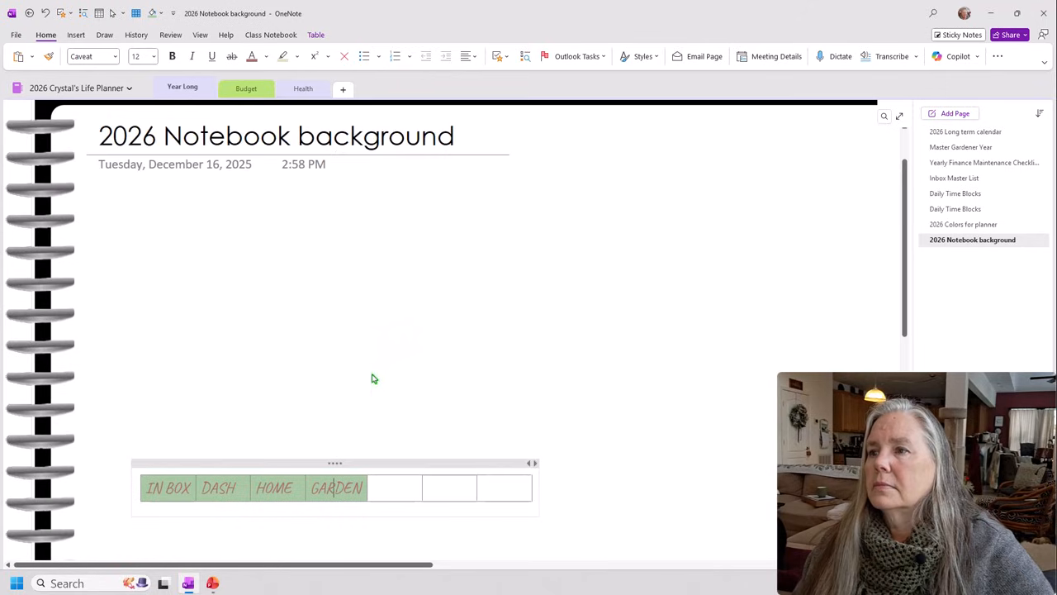
drag(352, 463, 366, 245)
scroll(344, 286, up, 1)
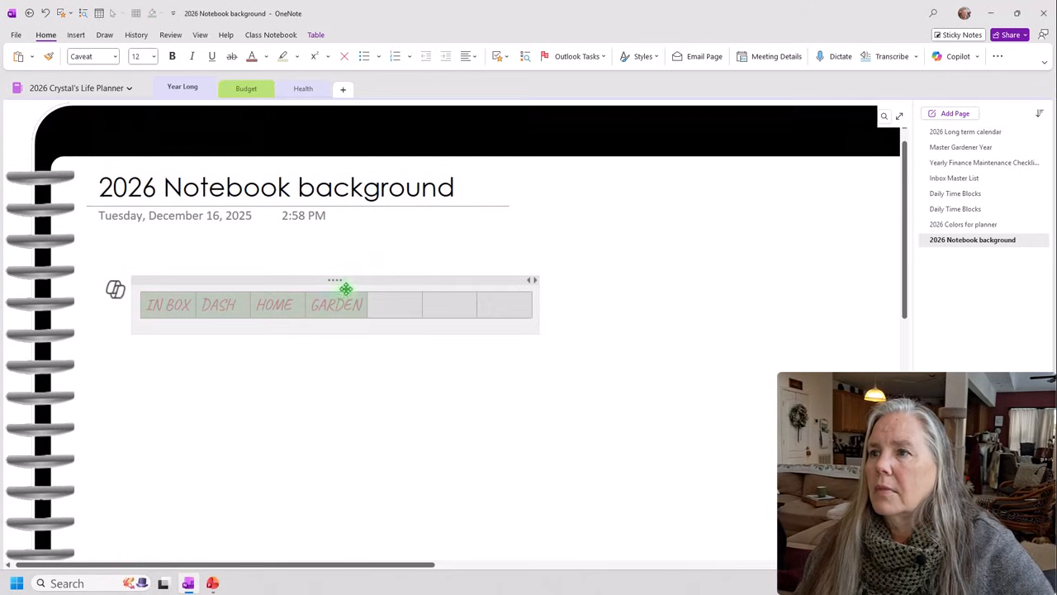
drag(335, 285, 293, 121)
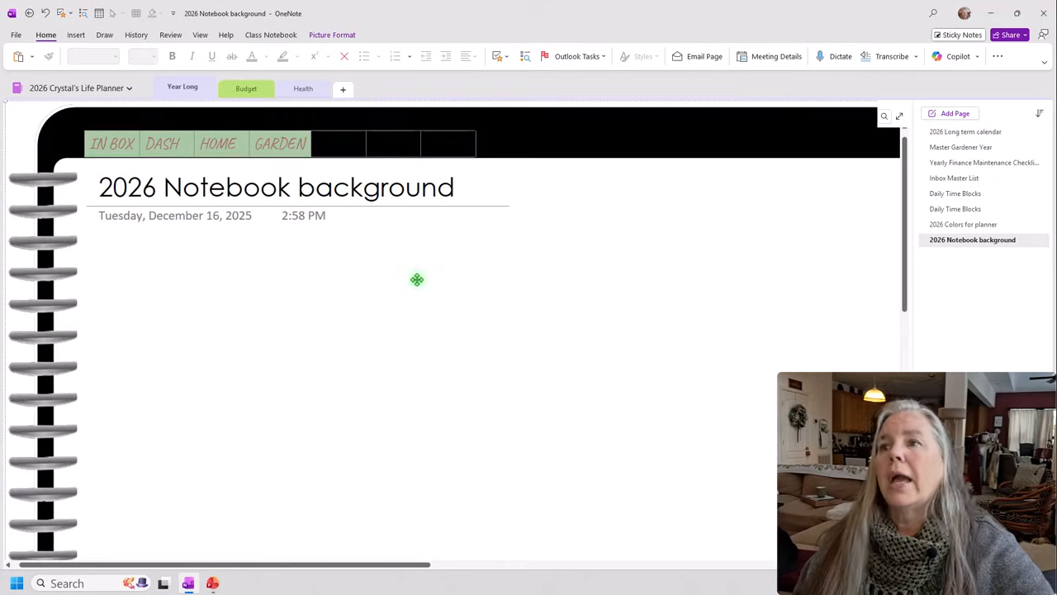
Shrink the notebook background picture slightly from its lower-right corner.
scroll(574, 324, down, 3)
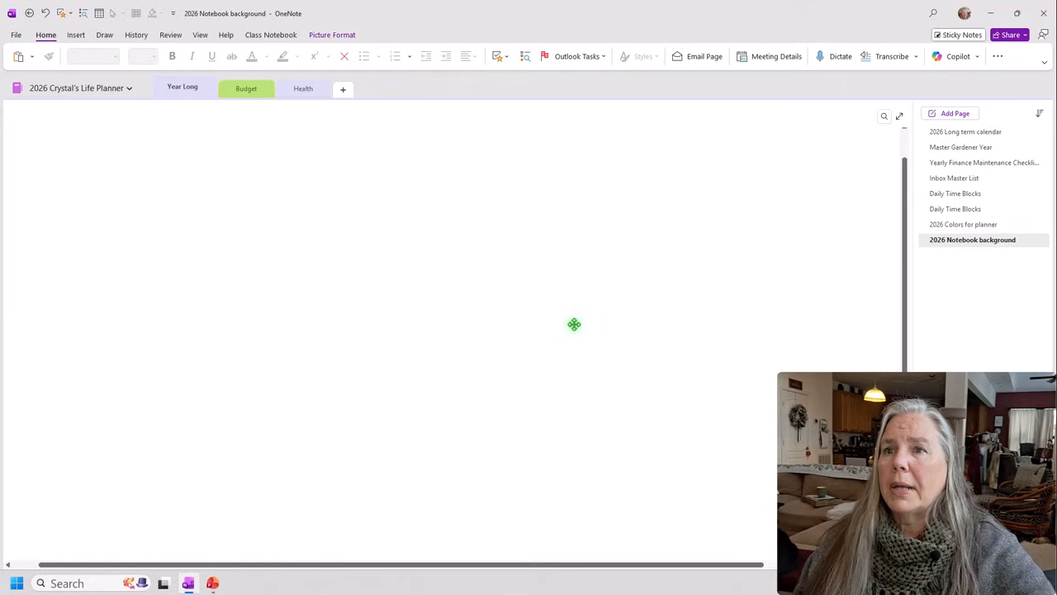
scroll(574, 323, down, 2)
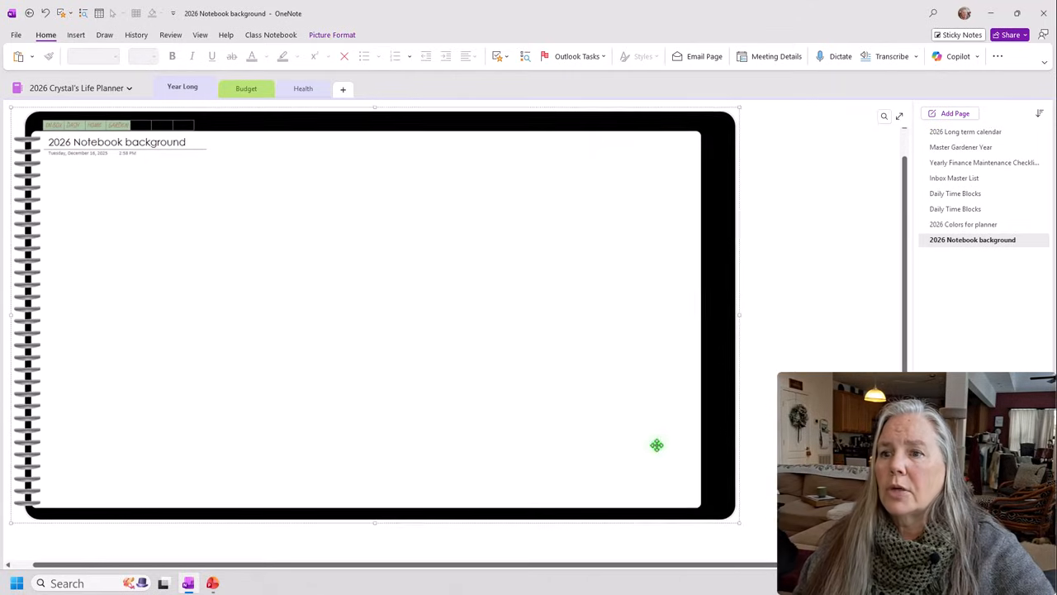
drag(727, 510, 708, 486)
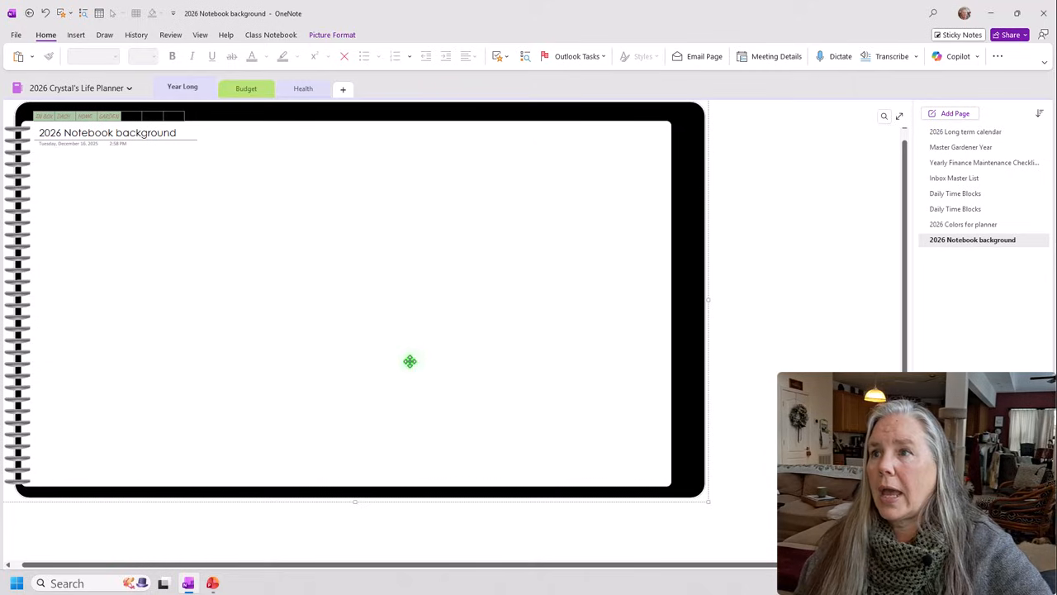
Nudge the navigation table up slightly so that it fits within the notebook's black top border.
ctrl+scroll(354, 347, up, 3)
ctrl+scroll(354, 347, down, 3)
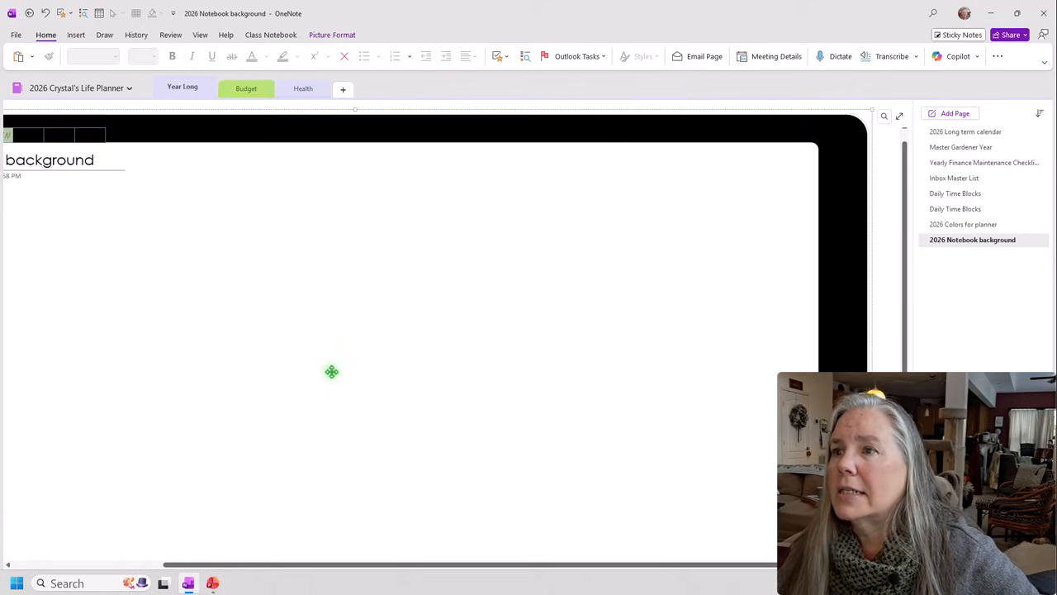
drag(399, 565, 288, 536)
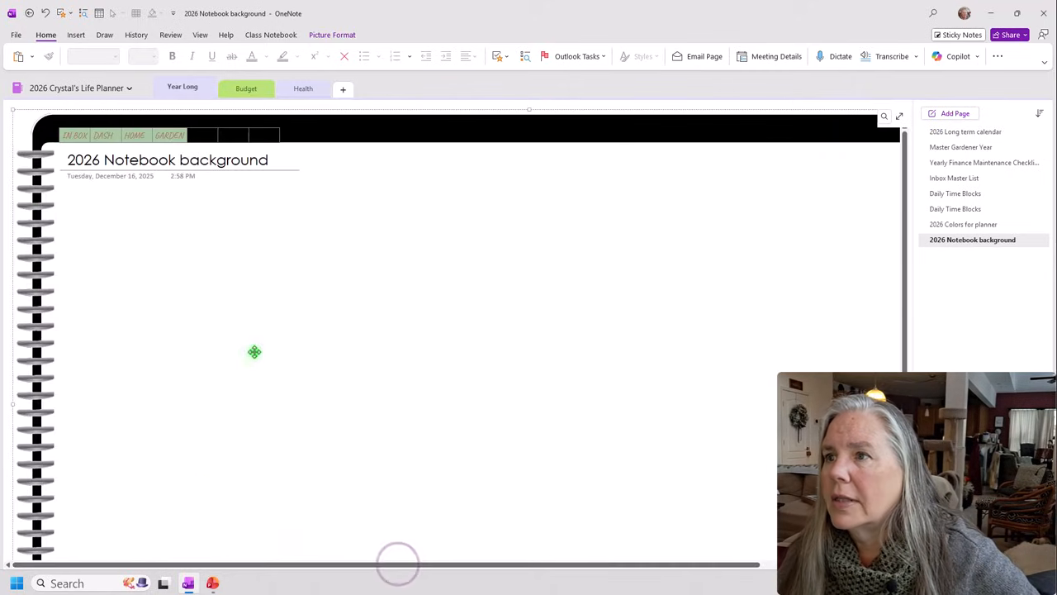
ctrl+scroll(217, 233, up, 3)
scroll(247, 255, up, 2)
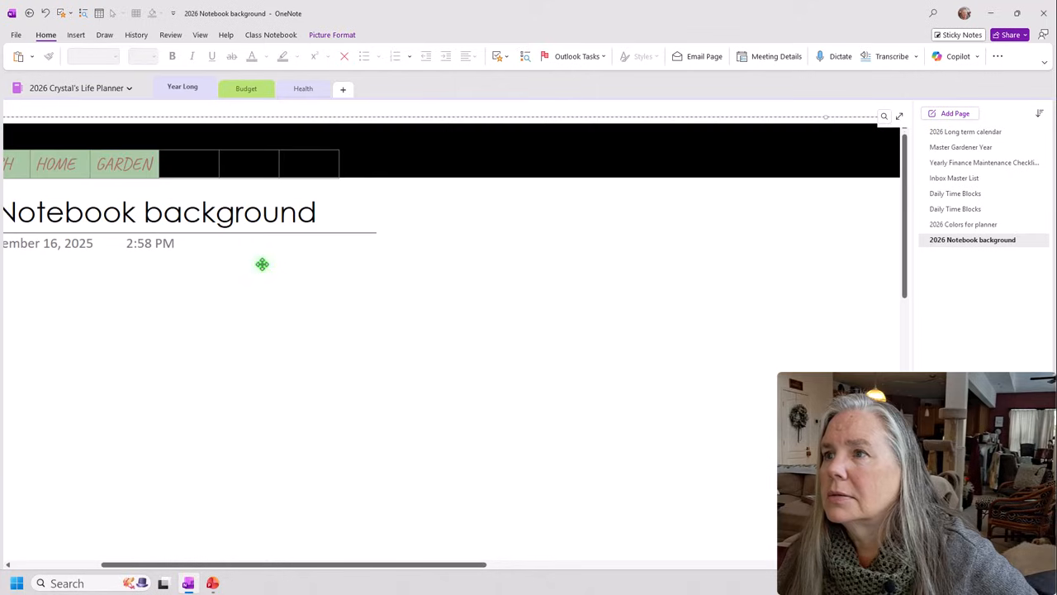
click(236, 144)
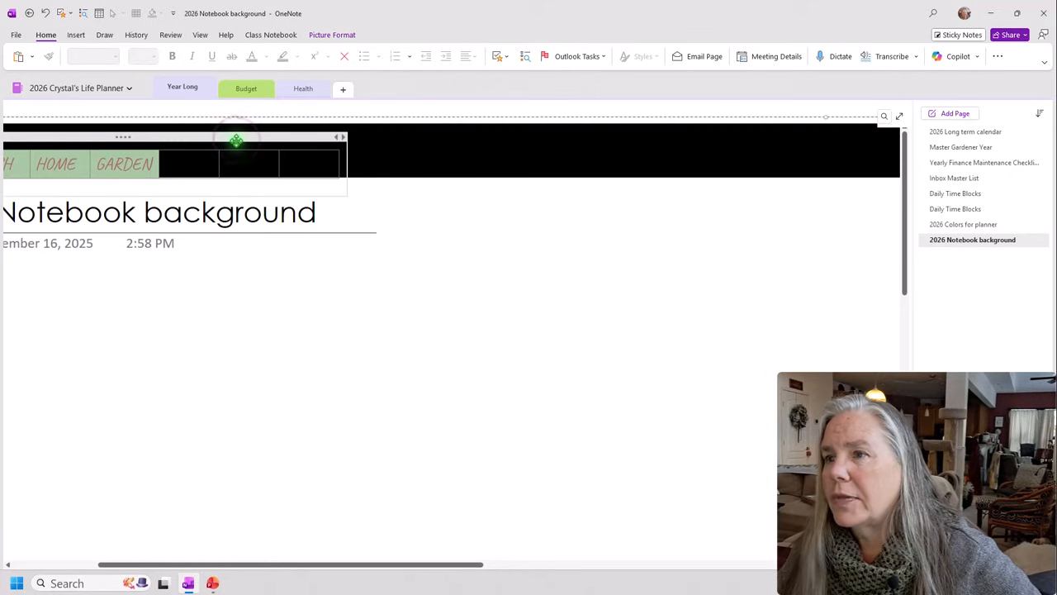
drag(236, 141, 241, 125)
click(367, 336)
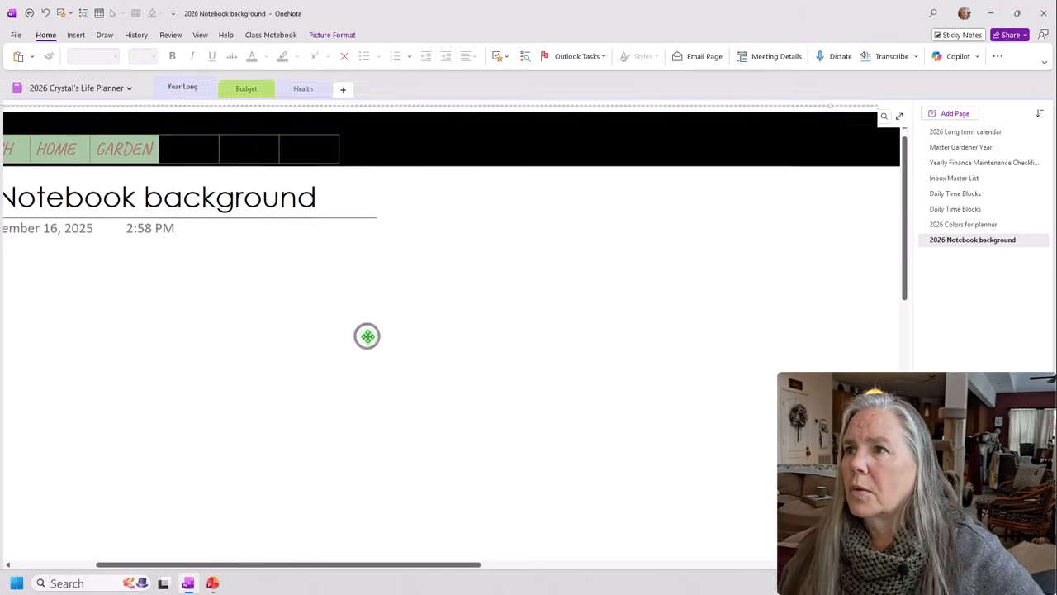
Realign the navigation table and notebook picture so that the table sits within the black border above the page title.
drag(199, 132, 199, 116)
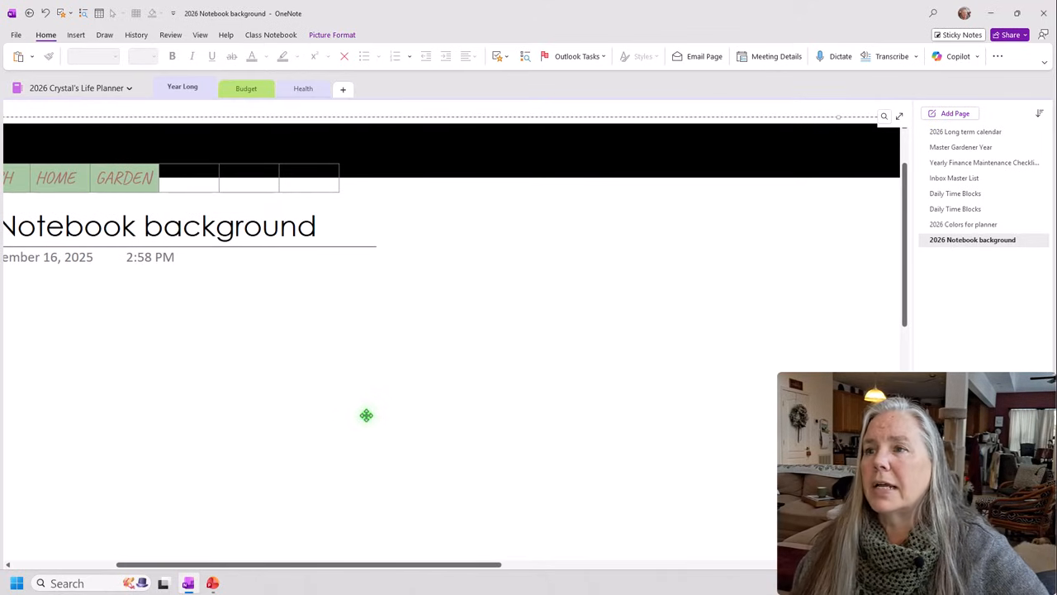
click(365, 416)
drag(289, 566, 286, 566)
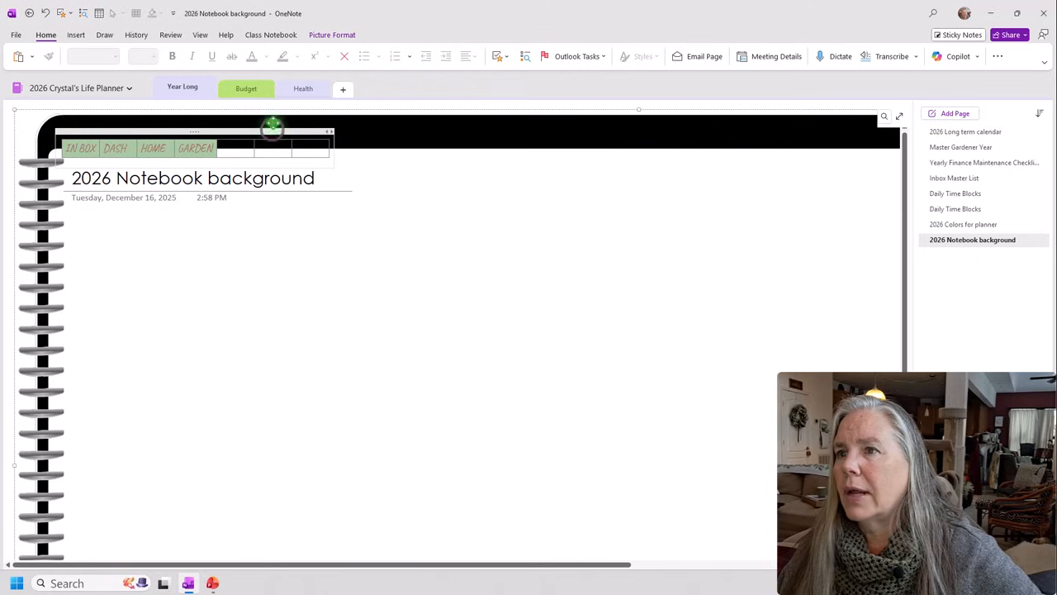
drag(274, 129, 266, 123)
click(257, 238)
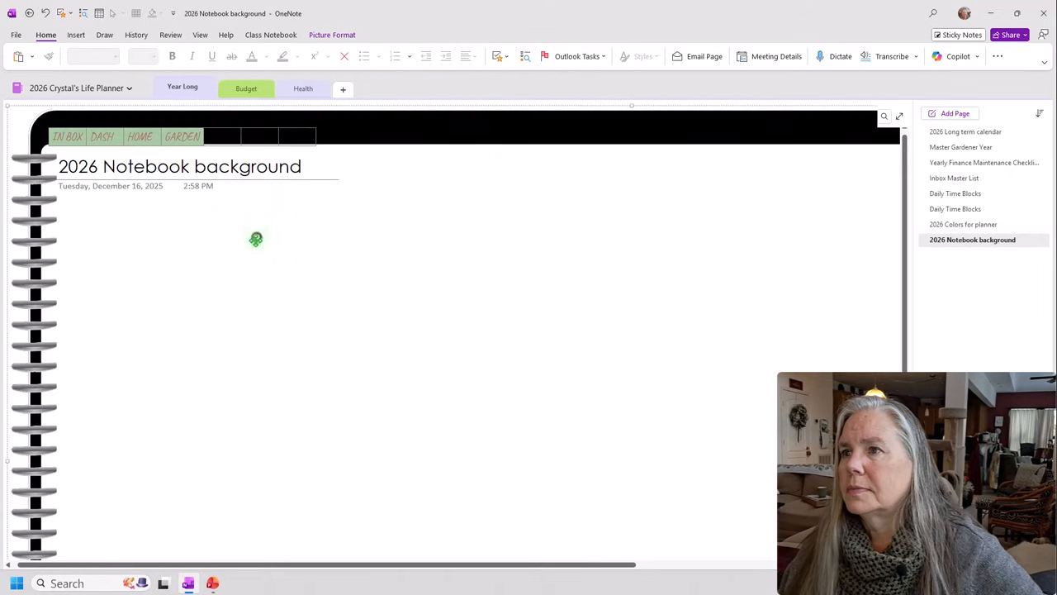
click(246, 259)
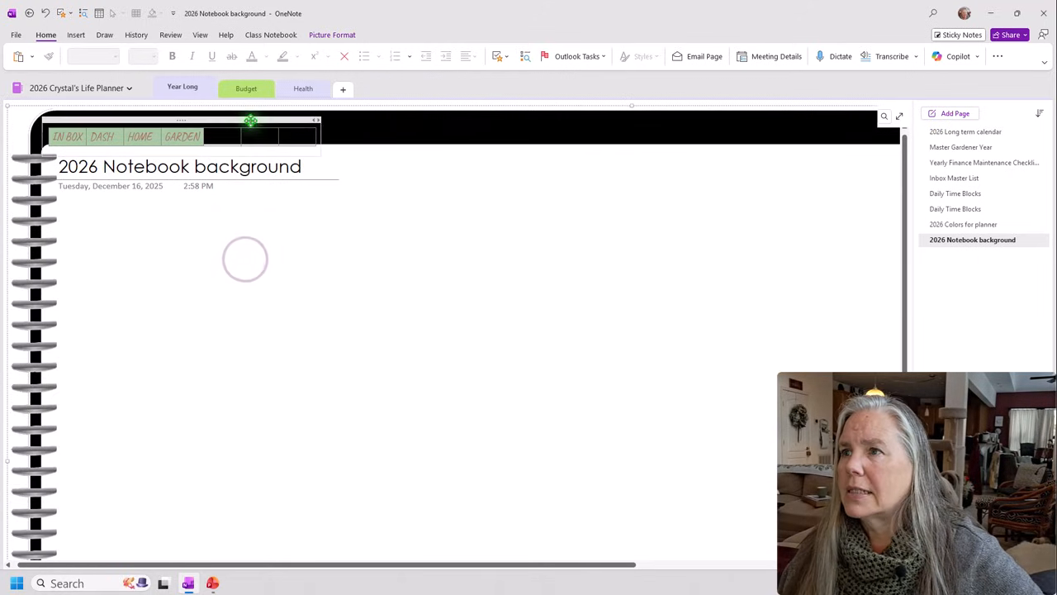
mouse_move(253, 123)
mouse_down()
mouse_move(300, 111)
mouse_move(295, 170)
mouse_move(211, 145)
mouse_move(248, 112)
mouse_up()
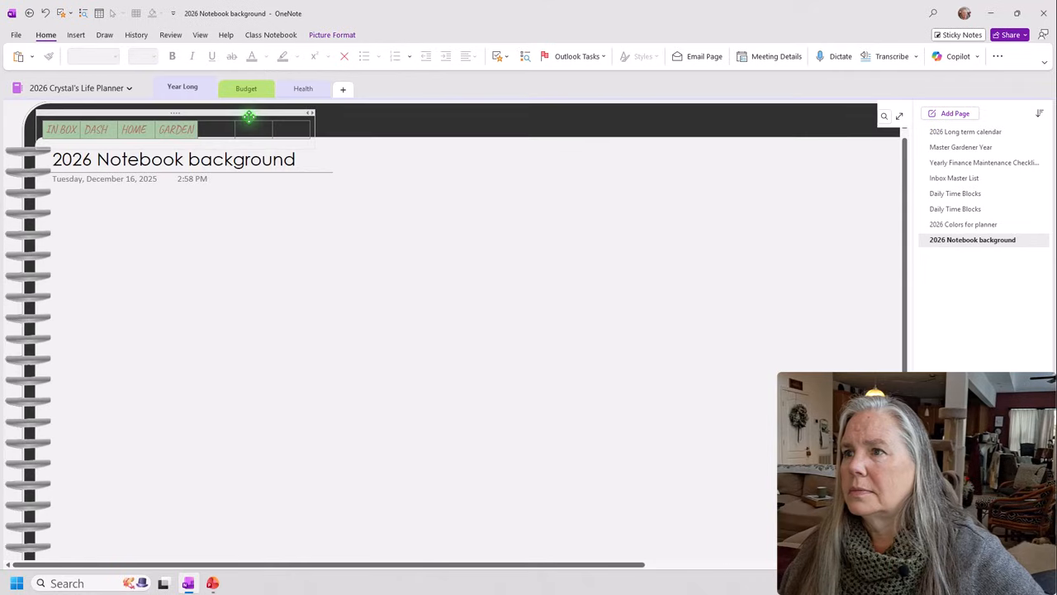
Cut the navigation table off the page, adjust the notebook picture's position, and set the picture as the page background.
right_click(248, 109)
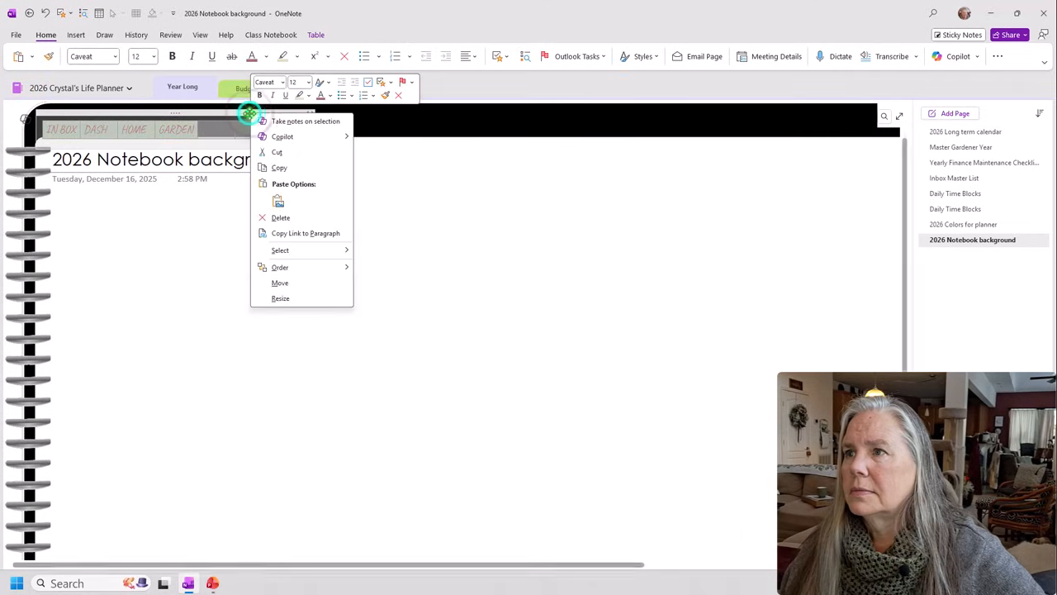
click(280, 153)
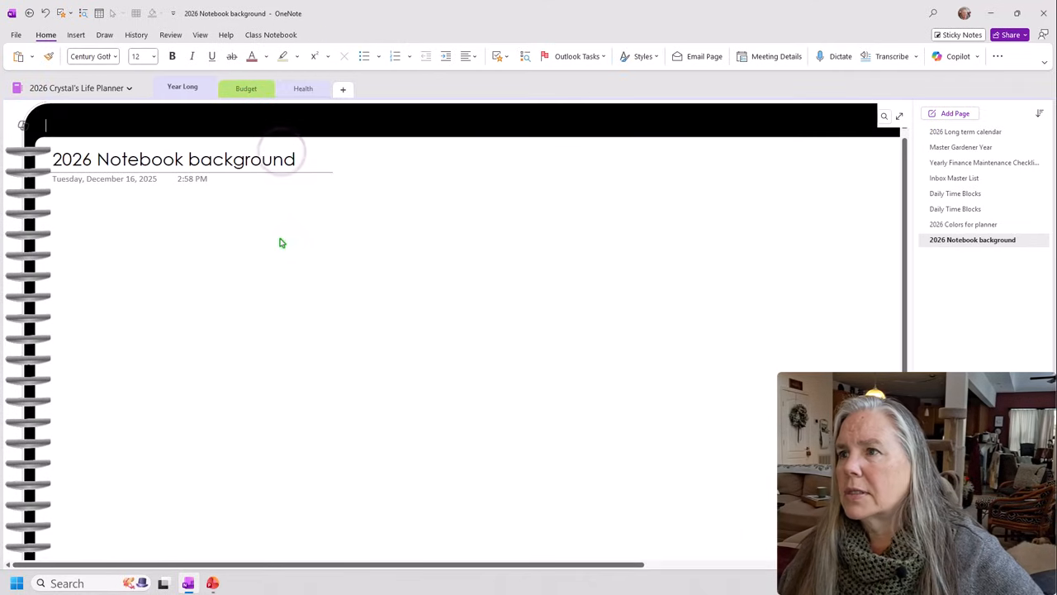
click(228, 241)
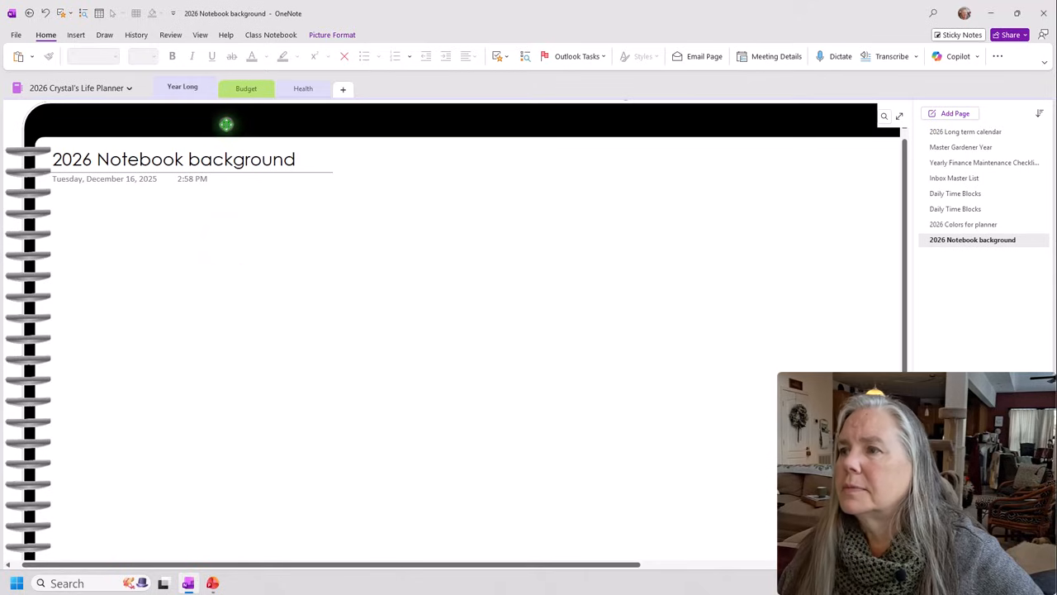
mouse_move(223, 123)
mouse_down()
mouse_move(212, 123)
mouse_move(222, 137)
mouse_up()
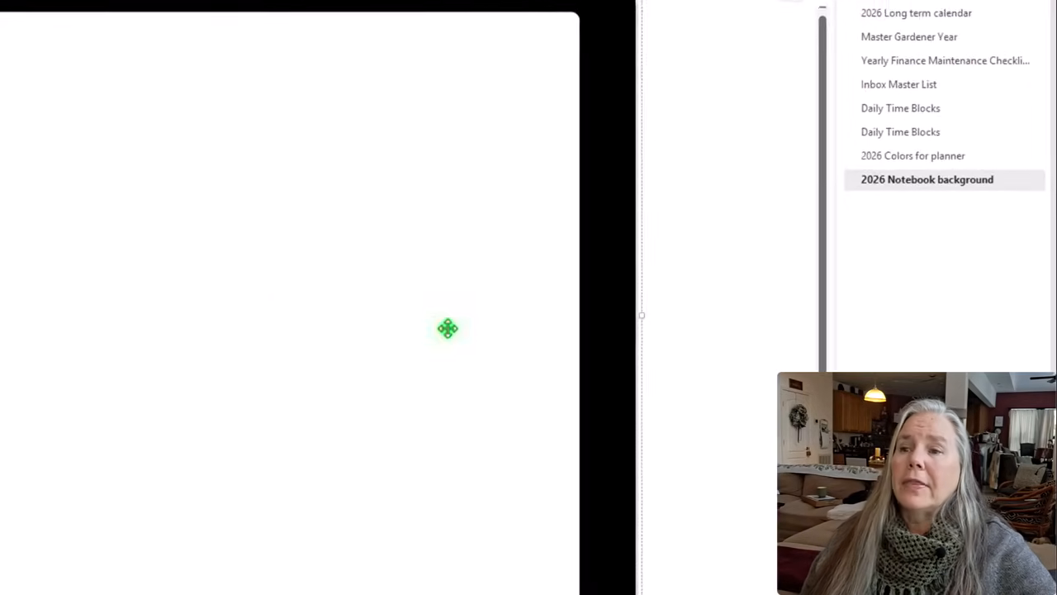
right_click(662, 335)
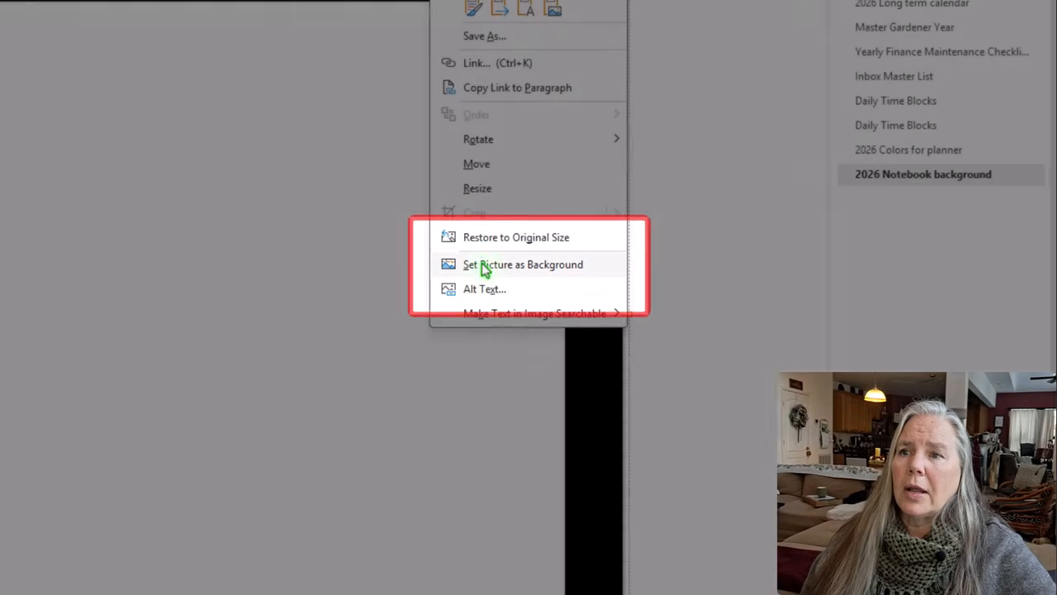
click(484, 265)
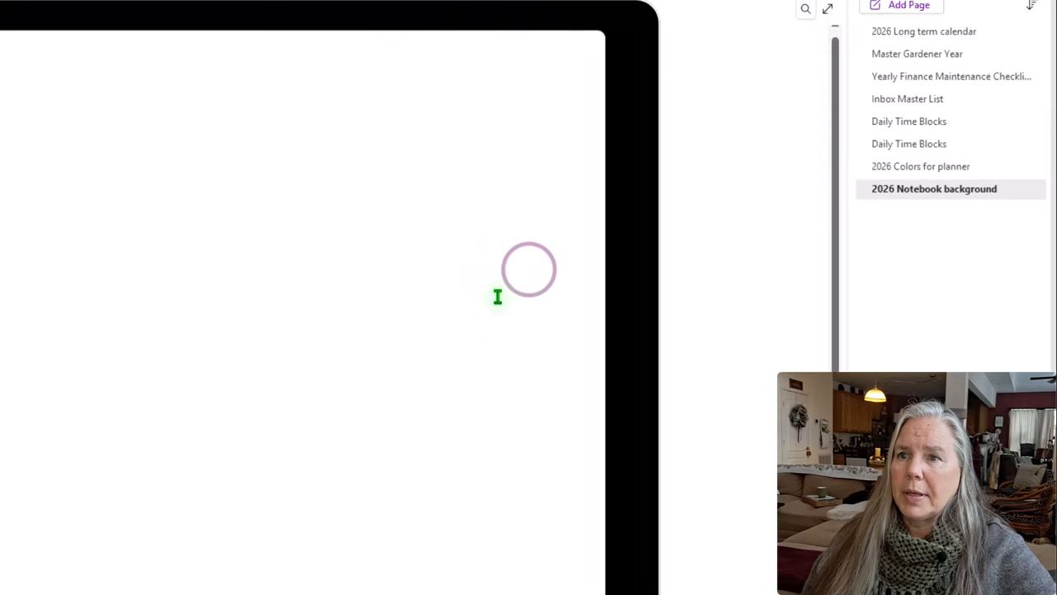
click(613, 336)
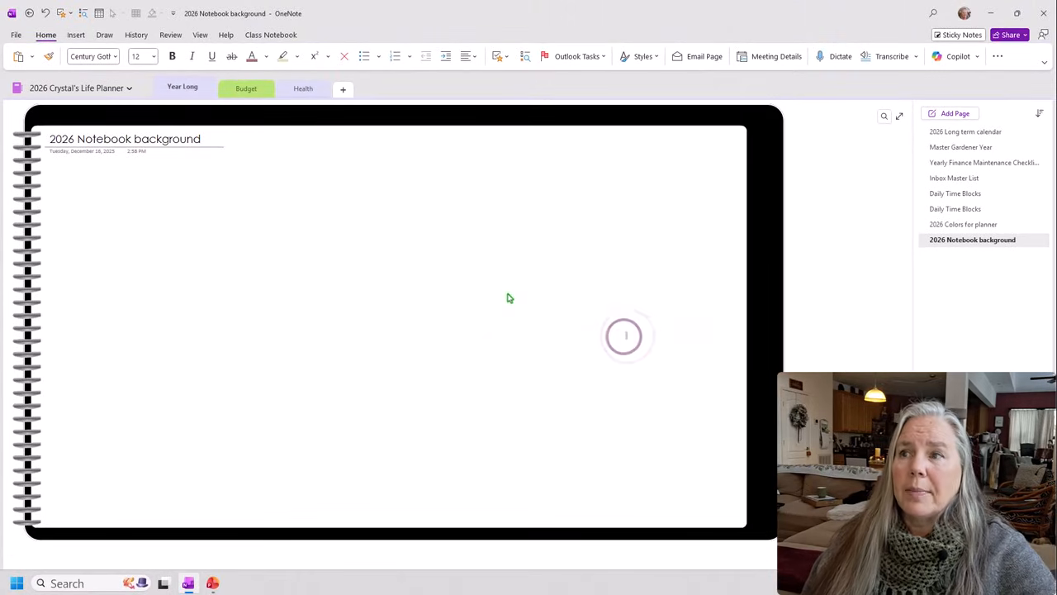
Paste the navigation table back onto the page and place it on the black top border, to the right of the page title.
right_click(833, 311)
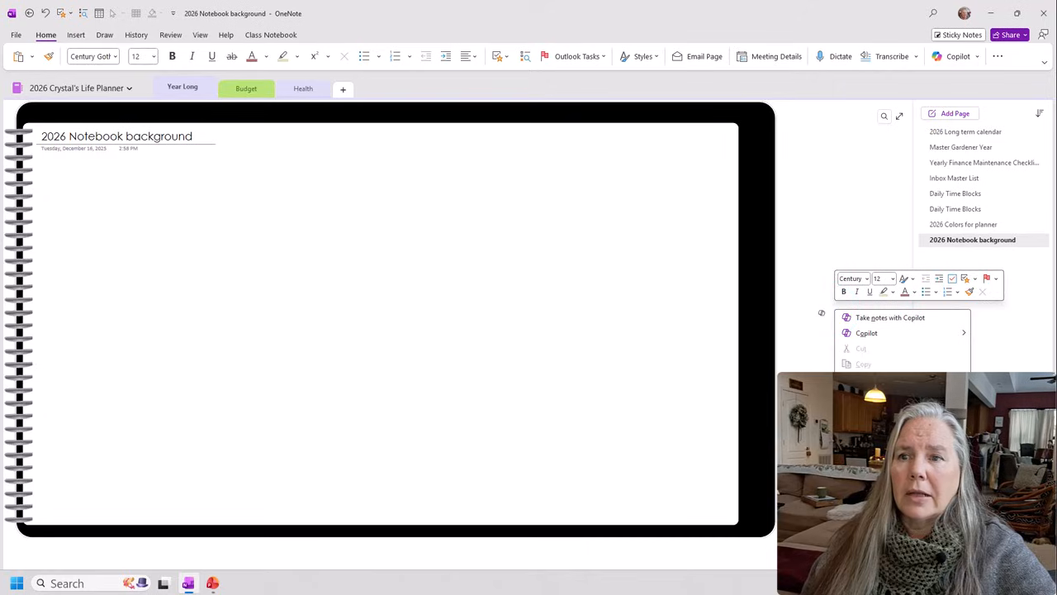
key(ctrl+v)
drag(785, 308, 296, 115)
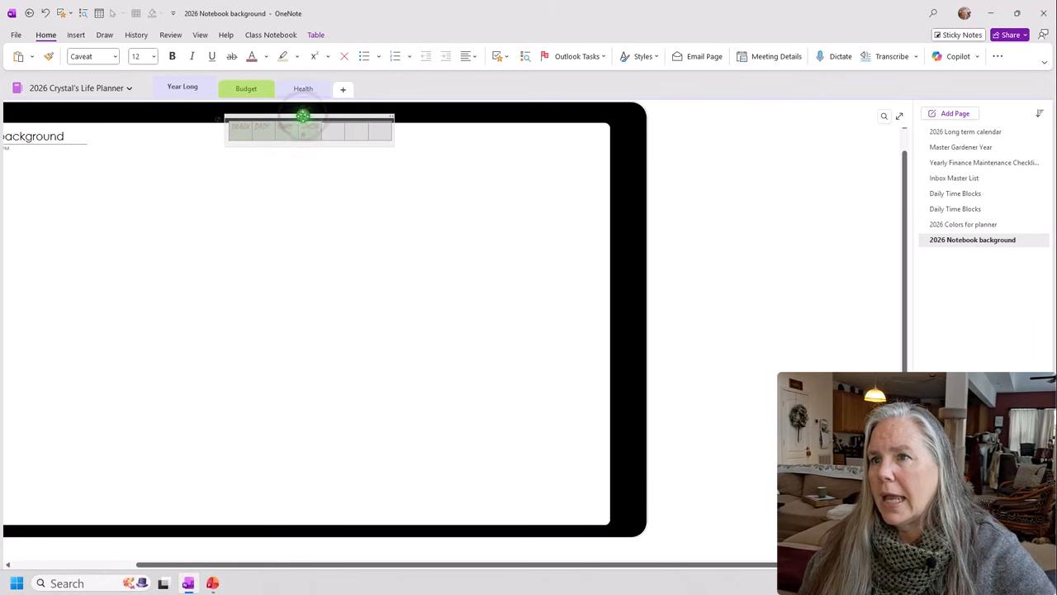
drag(303, 116, 184, 110)
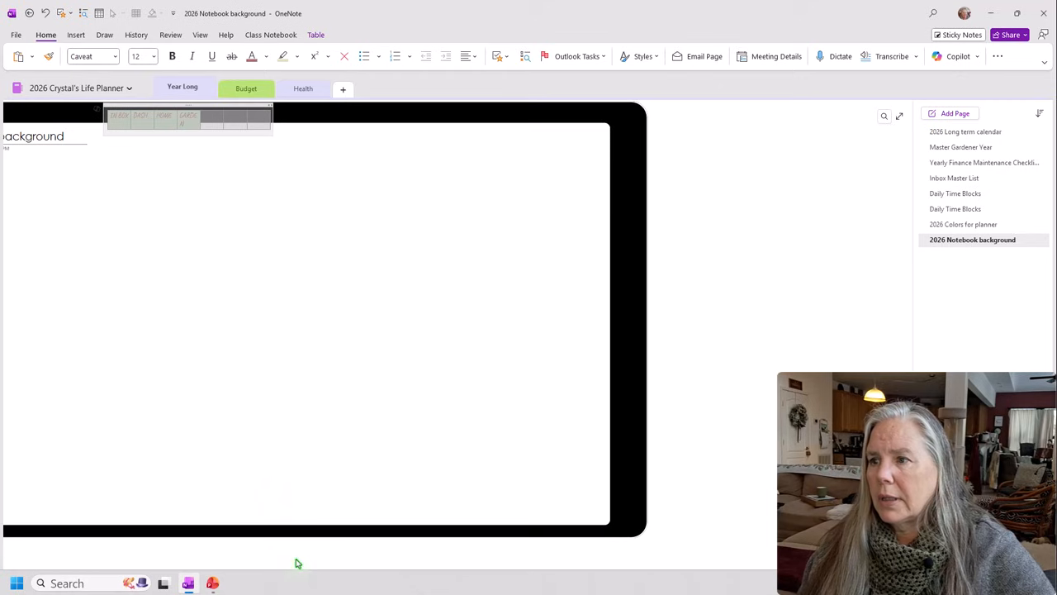
drag(297, 563, 177, 560)
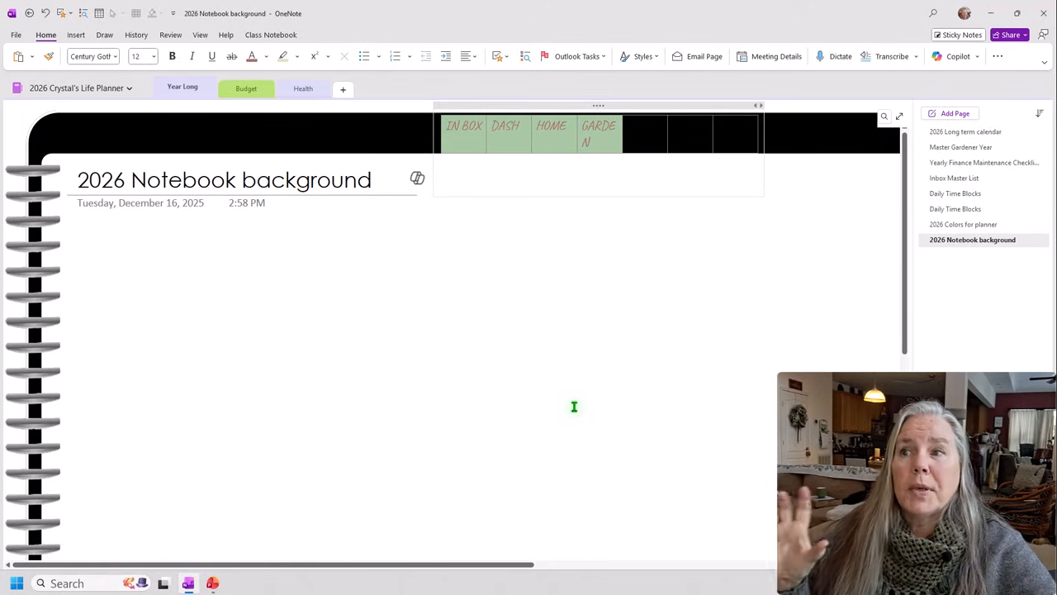
click(575, 406)
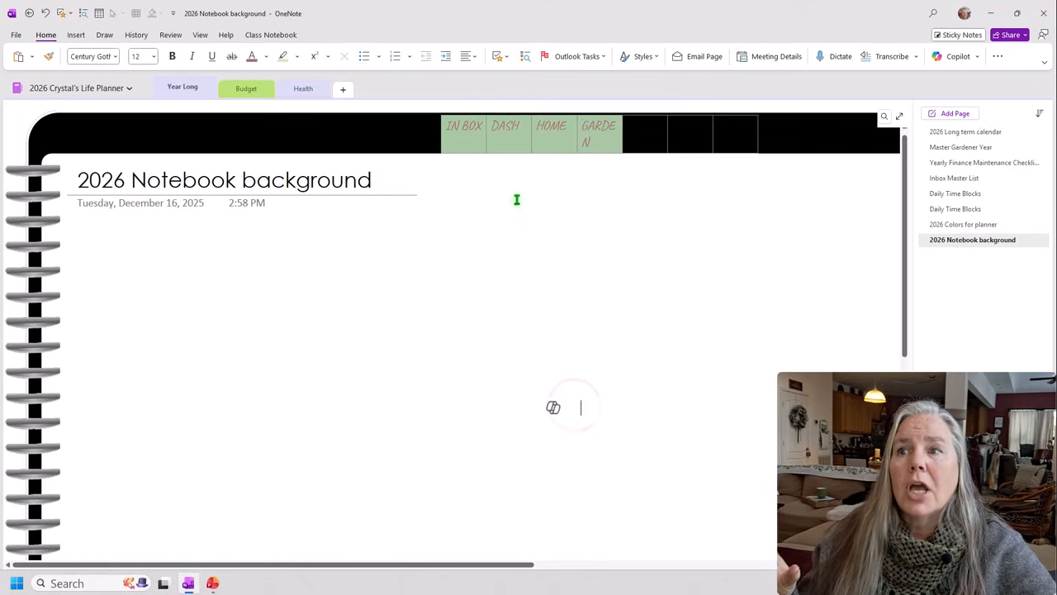
click(507, 170)
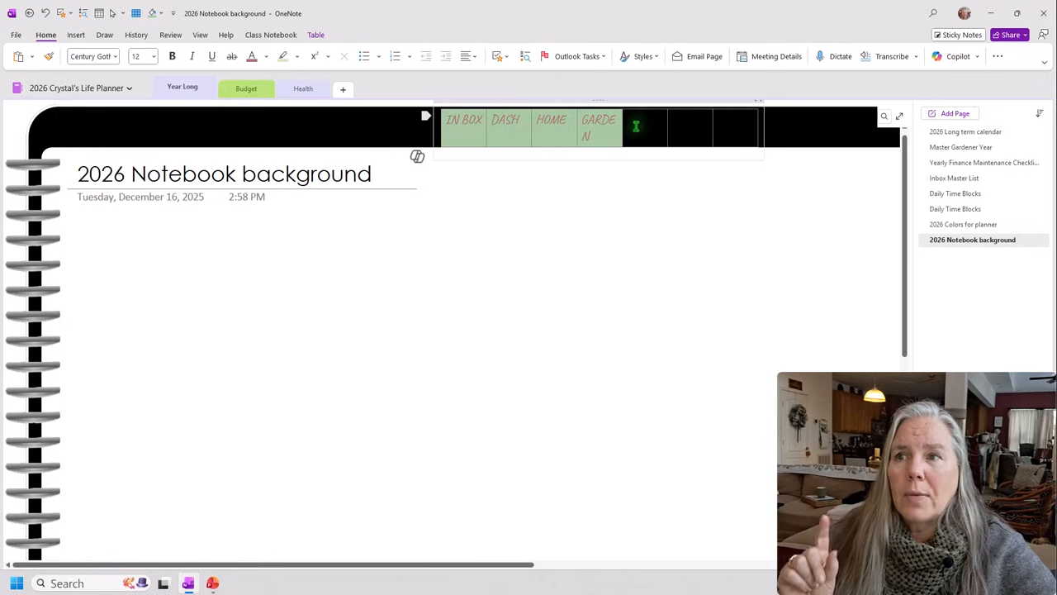
Widen the GARDEN column so that its label fits on one line, and center the text in the navigation table.
mouse_move(624, 127)
mouse_down()
mouse_move(682, 124)
mouse_move(634, 127)
mouse_up()
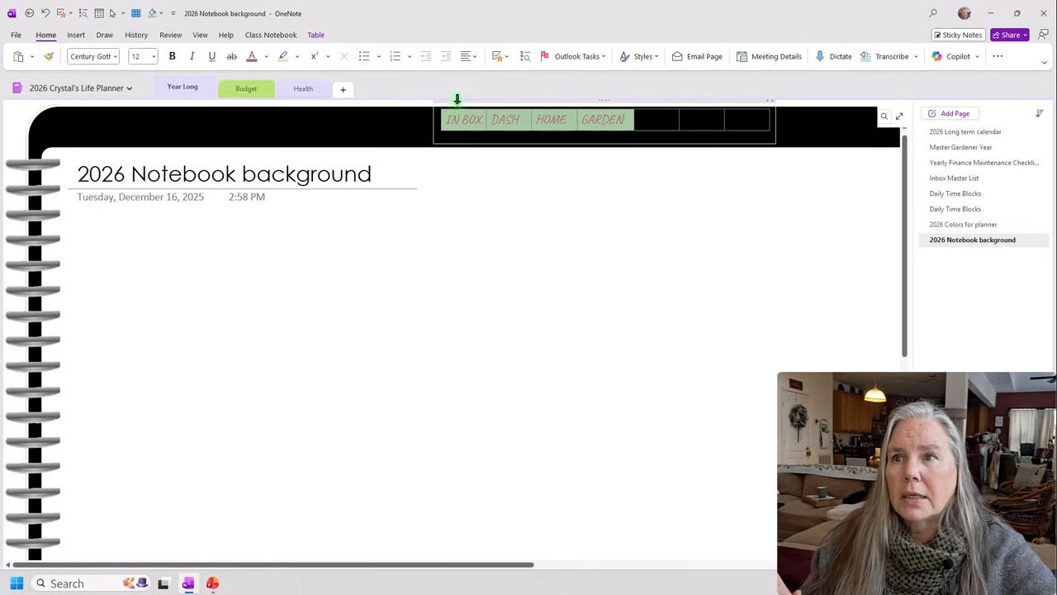
click(458, 102)
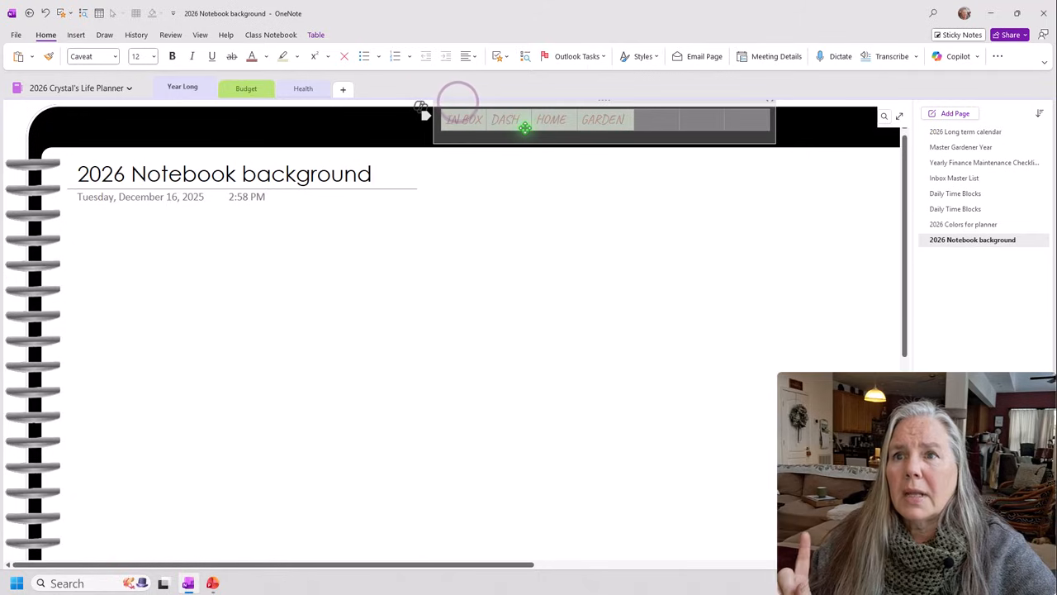
click(469, 56)
click(484, 92)
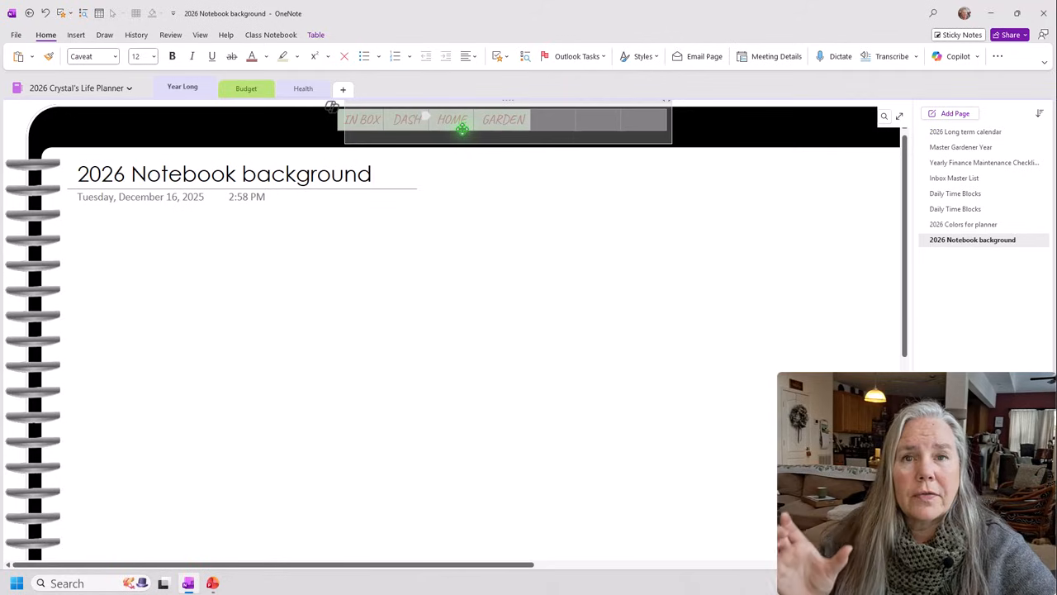
click(542, 207)
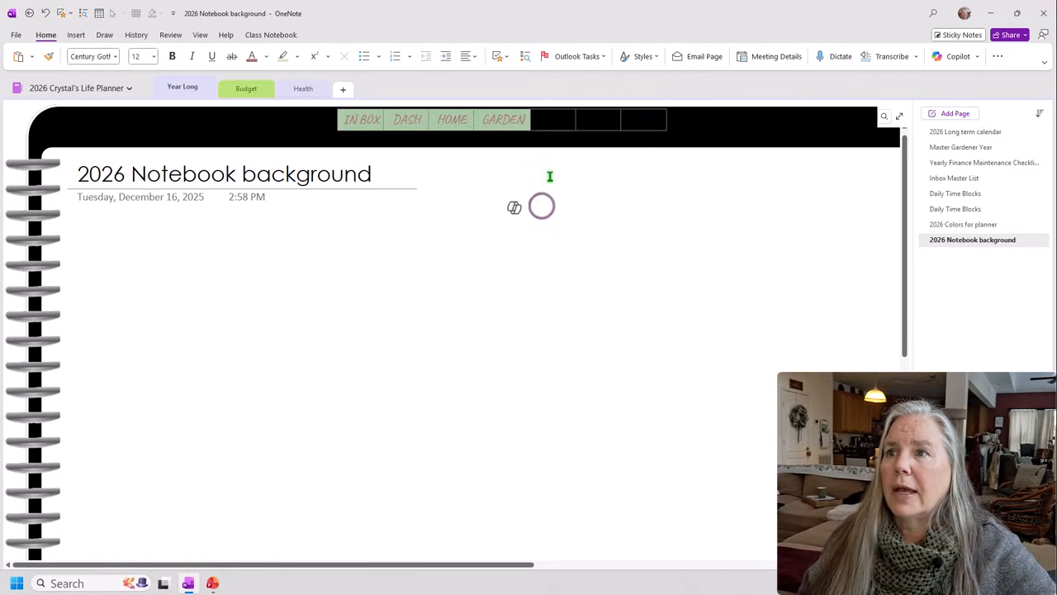
Move the navigation table slightly down and left, onto the lower part of the notebook's black top border.
click(538, 100)
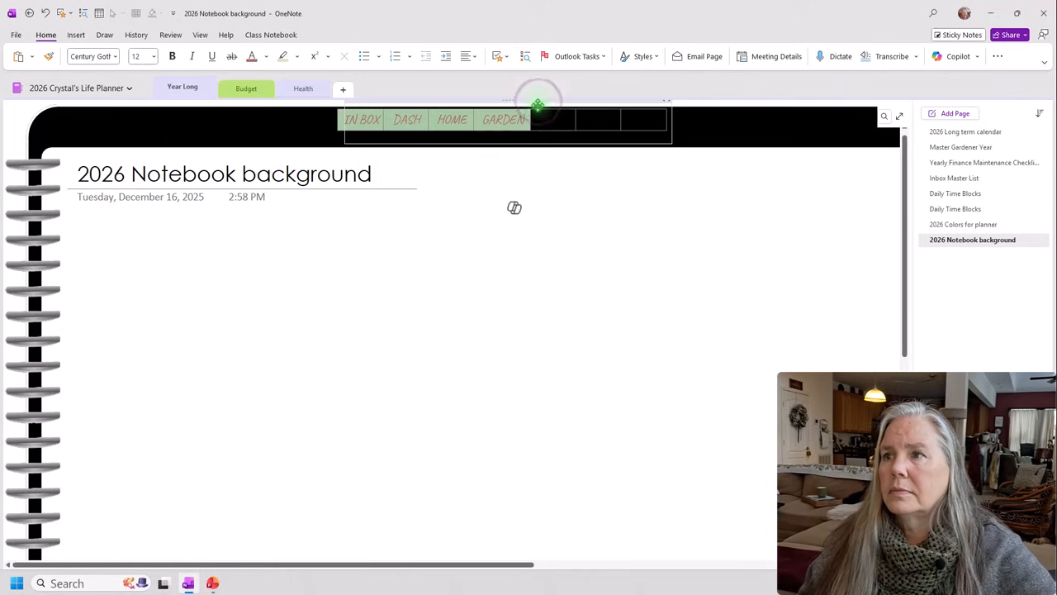
drag(537, 105, 521, 123)
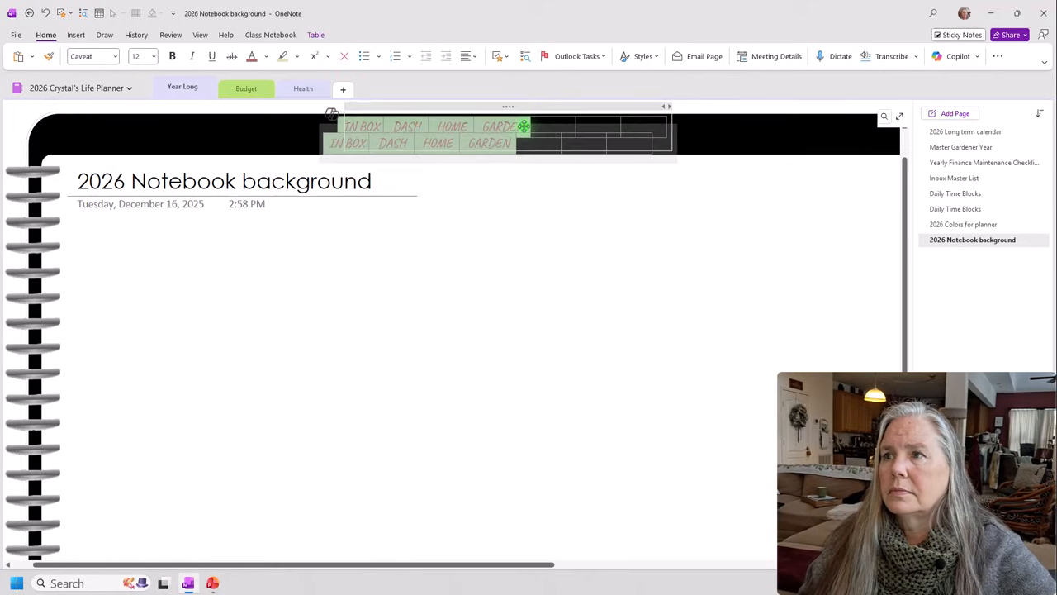
click(545, 221)
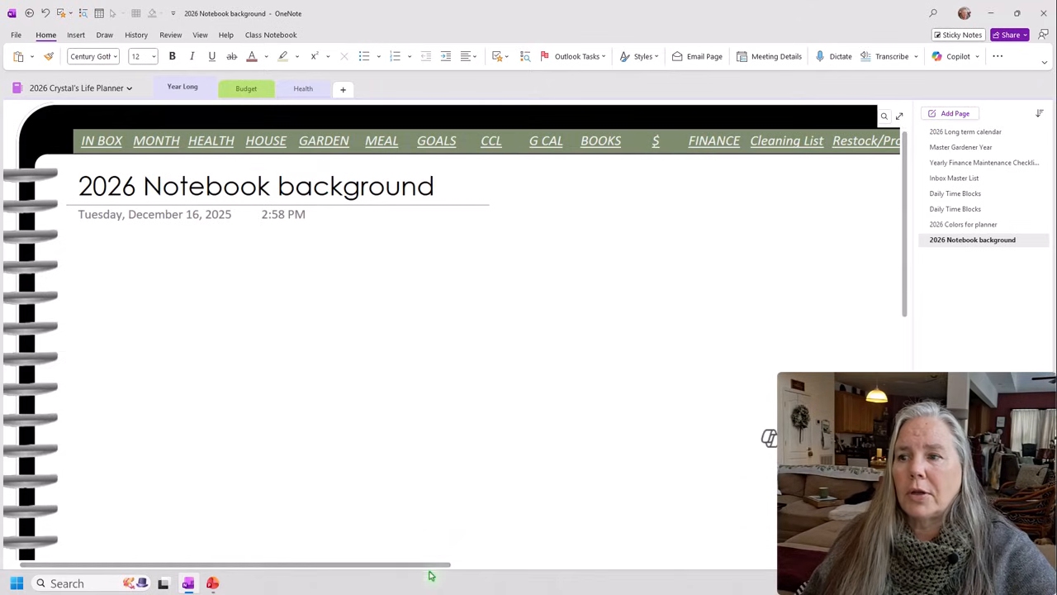
Examine the full linked navigation bar from IN BOX to WK 6 and how it fits the whole notebook page.
drag(431, 566, 638, 565)
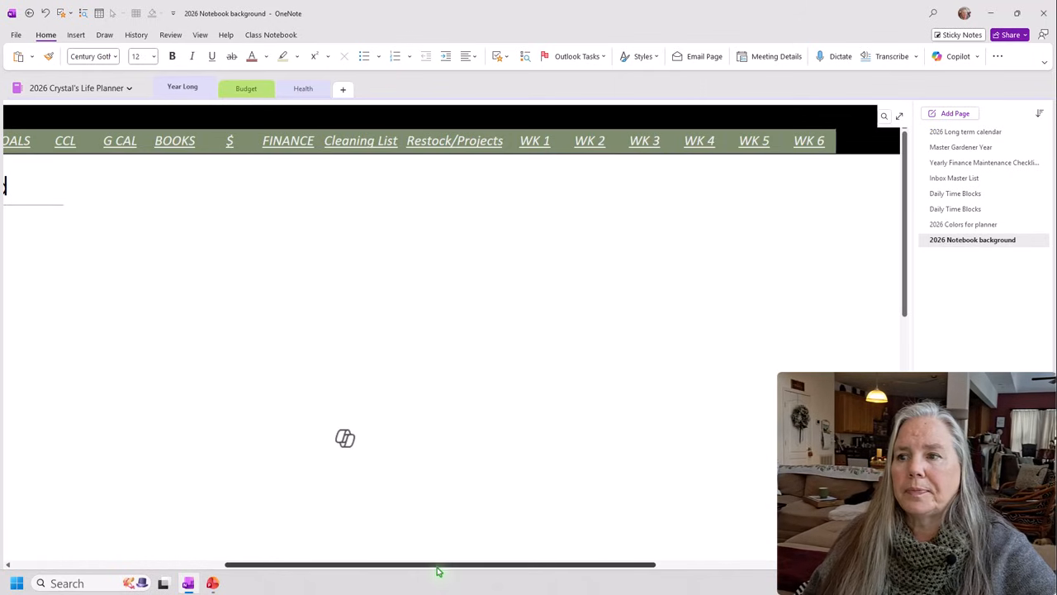
drag(436, 568, 213, 566)
scroll(372, 463, down, 4)
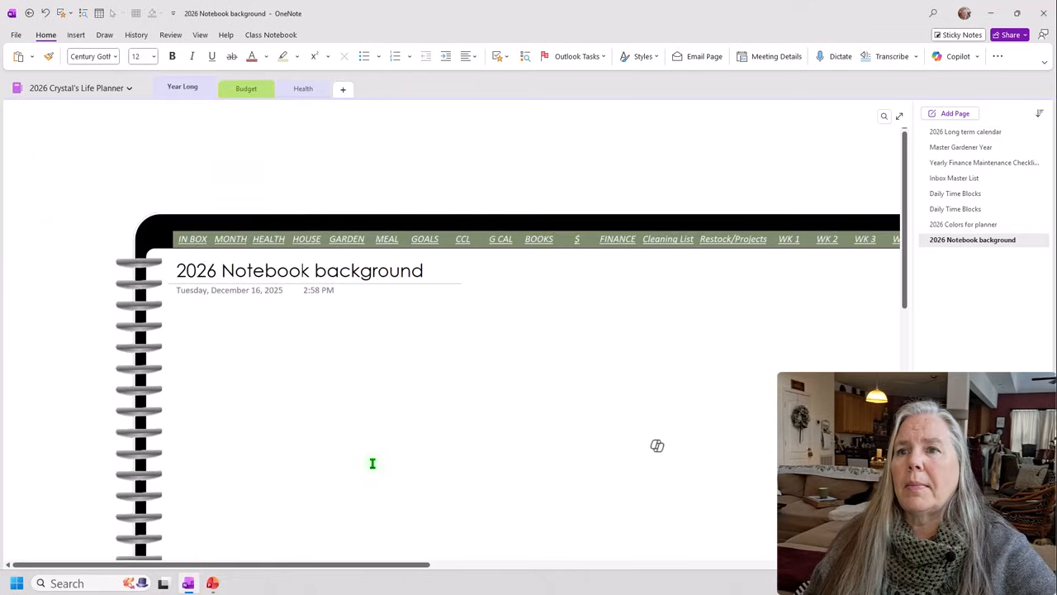
scroll(372, 463, down, 4)
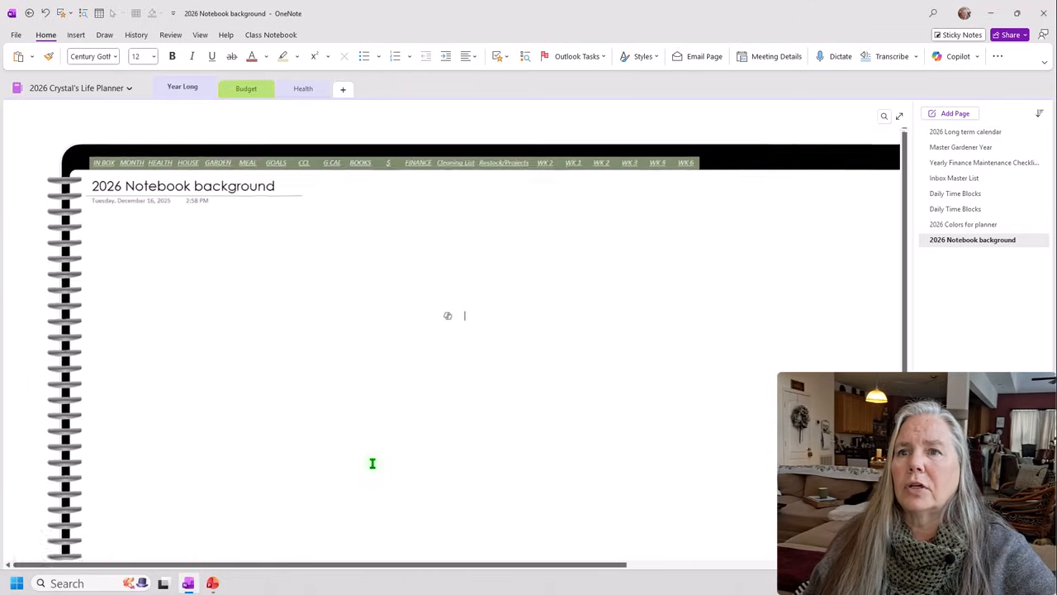
scroll(371, 464, down, 4)
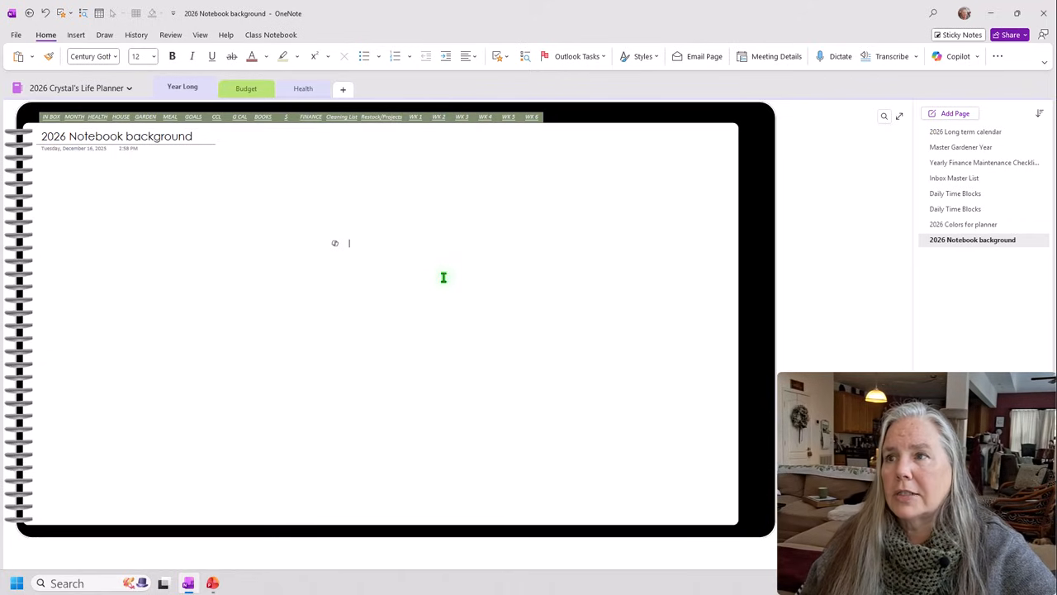
Insert three blank columns to the left of WK 1 in the linked navigation table.
scroll(444, 277, up, 7)
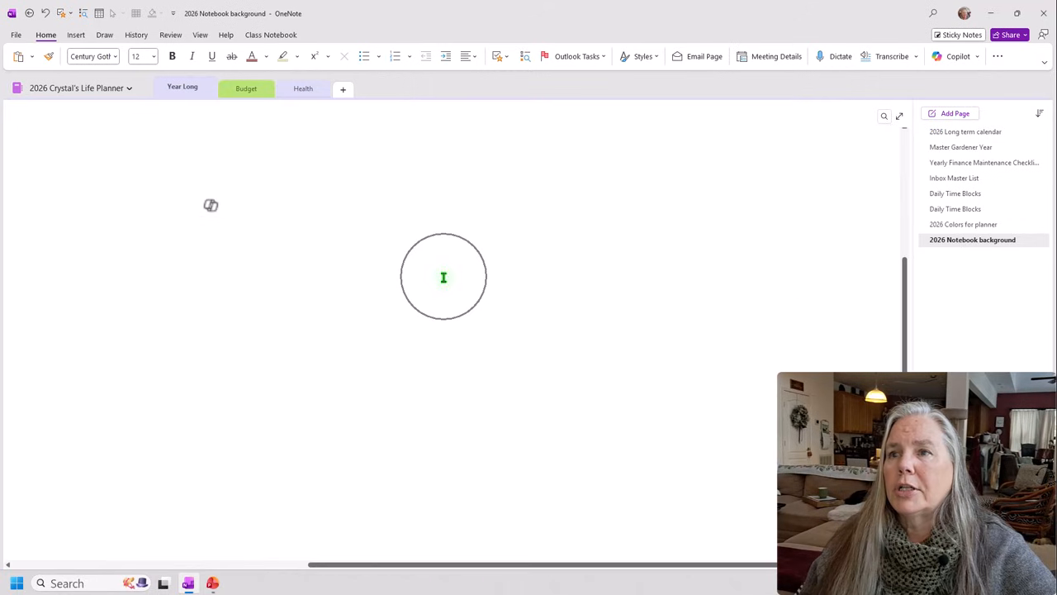
scroll(444, 278, up, 3)
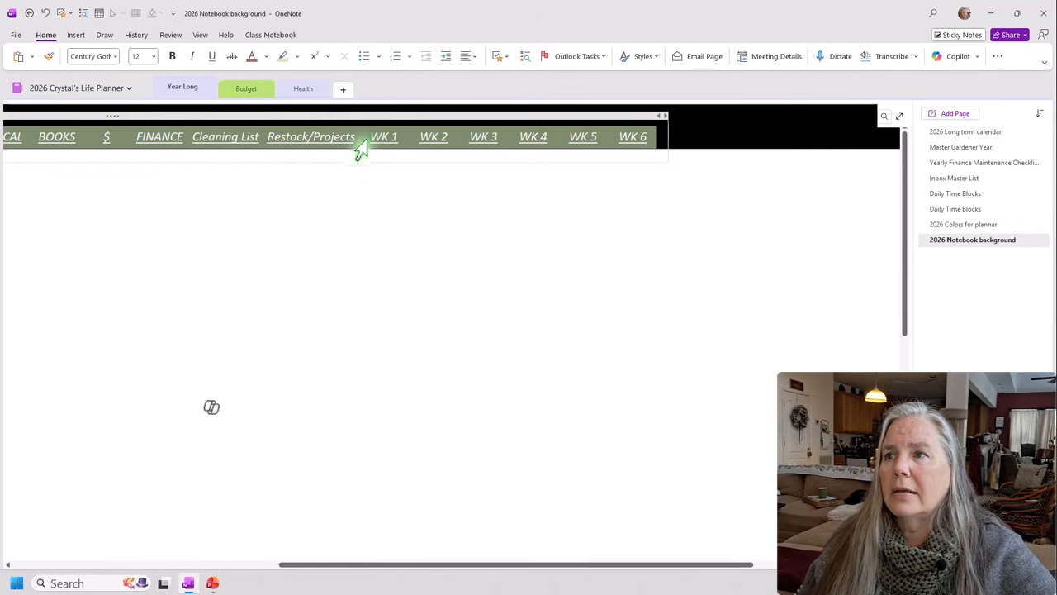
drag(360, 145, 476, 151)
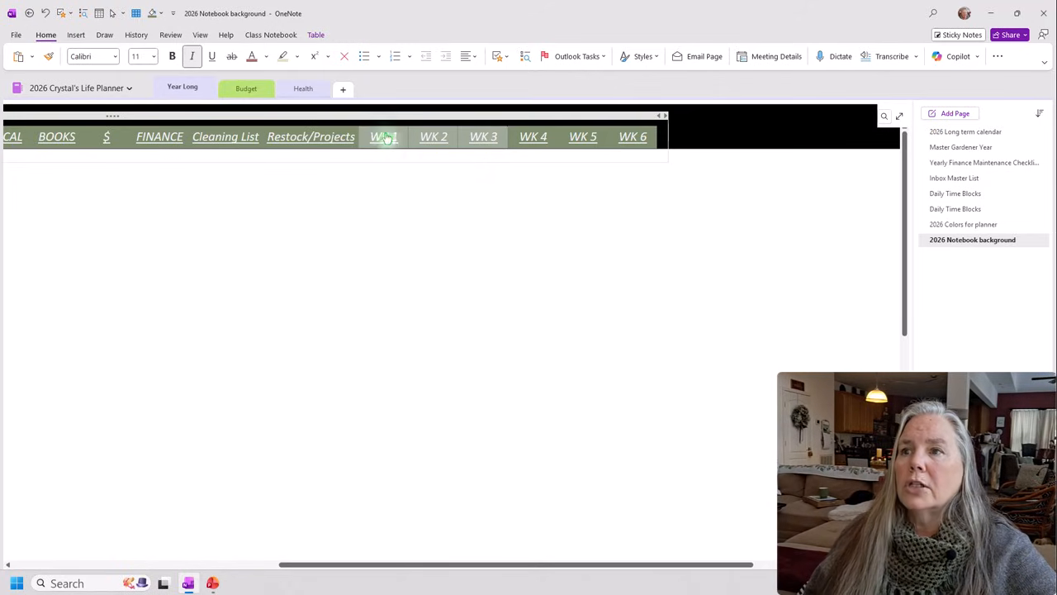
click(315, 35)
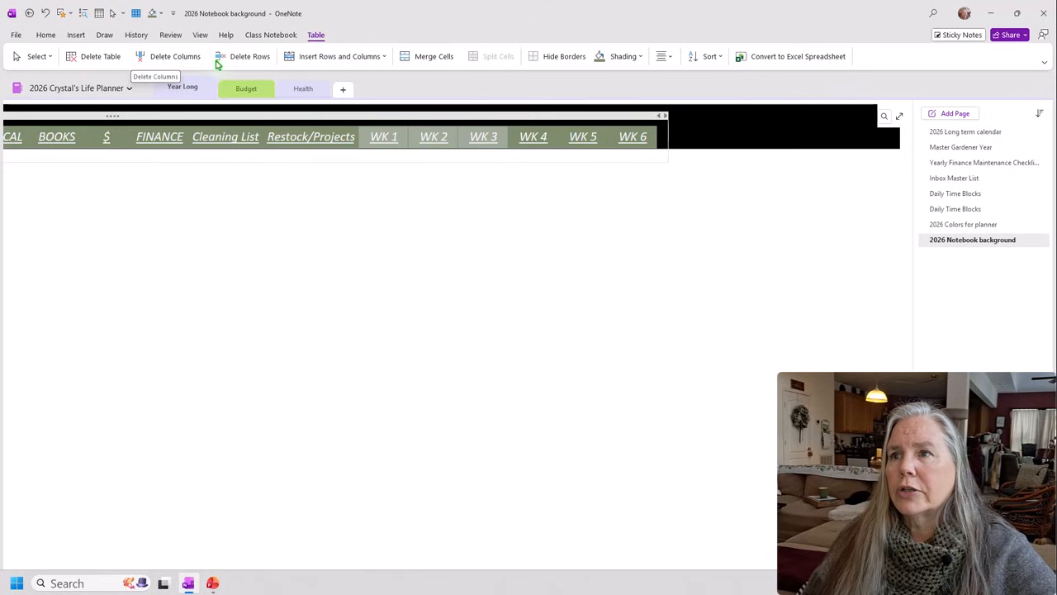
click(382, 58)
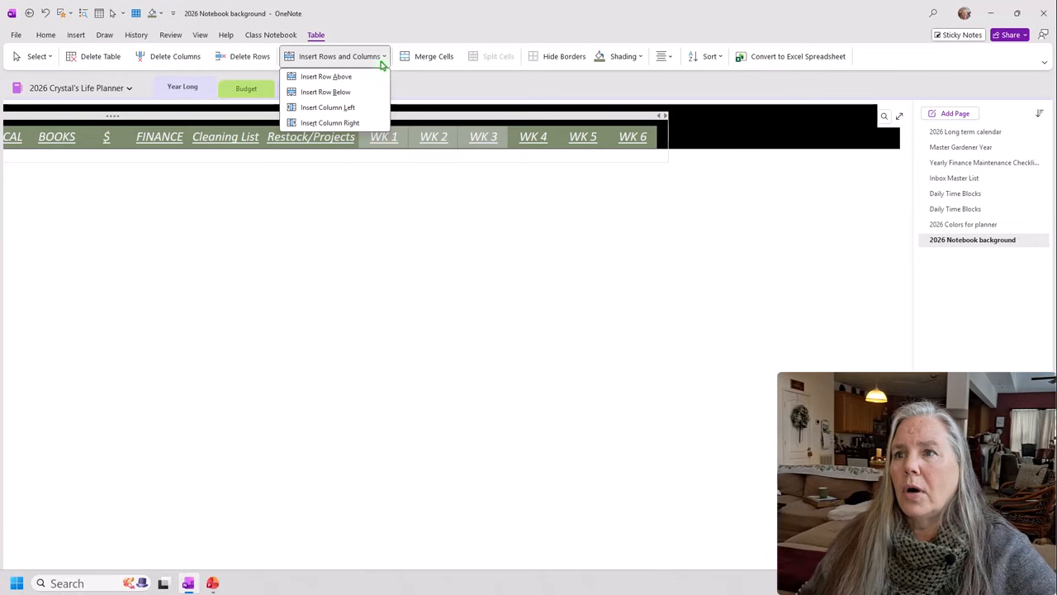
click(328, 107)
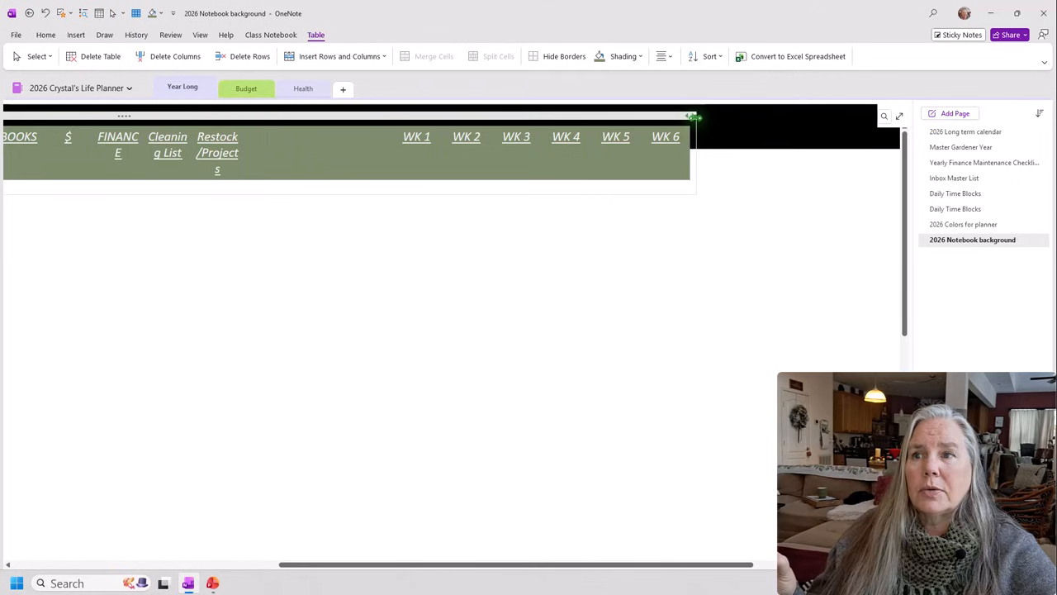
Widen the container of the navigation table until each of its labels fits on one line, and check its fit on the notebook.
drag(694, 118, 888, 114)
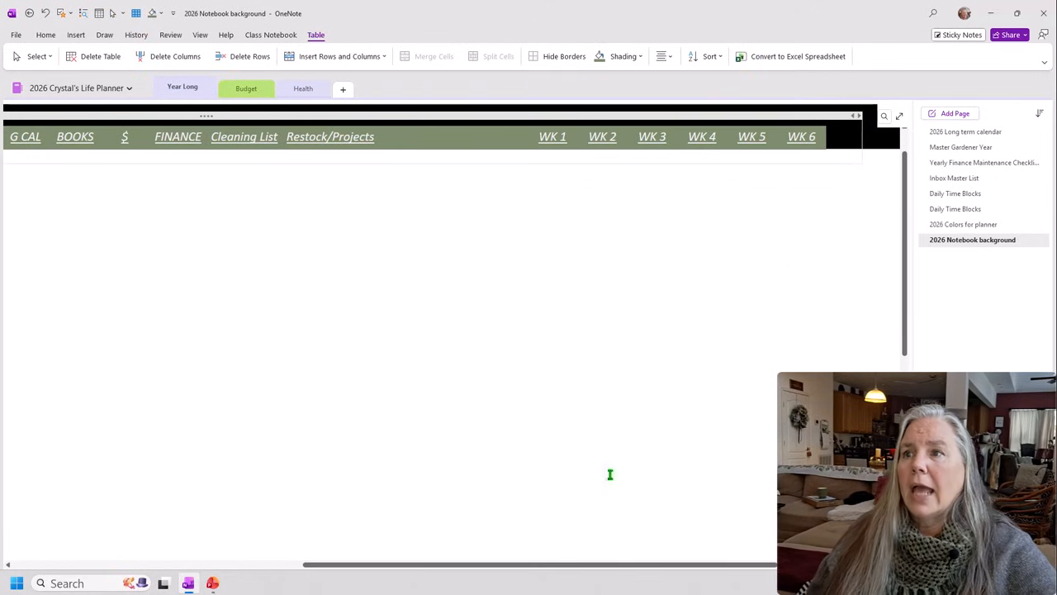
drag(578, 566, 470, 545)
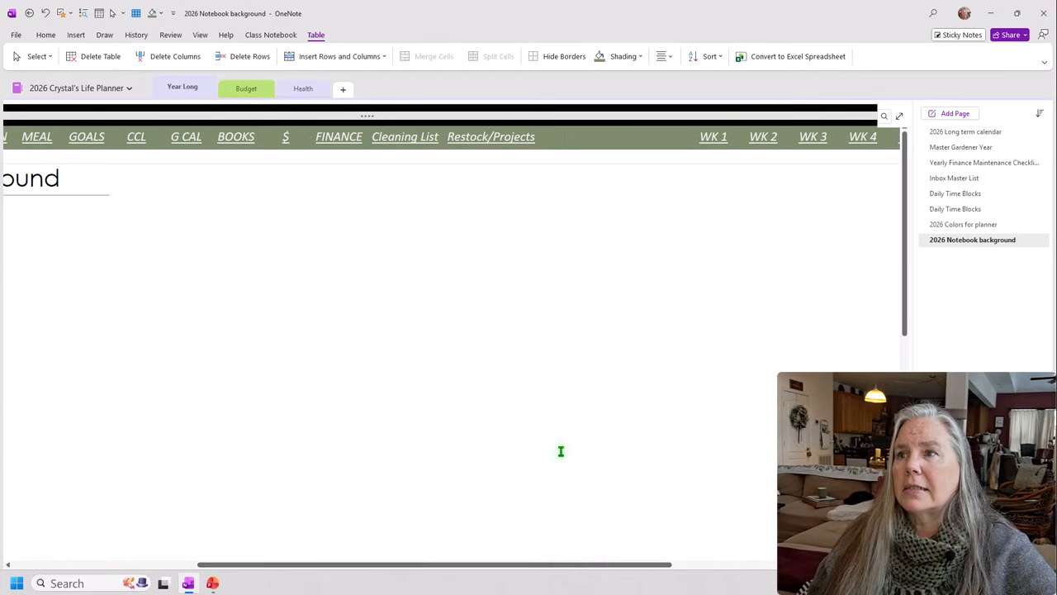
scroll(584, 195, down, 1)
scroll(571, 248, up, 1)
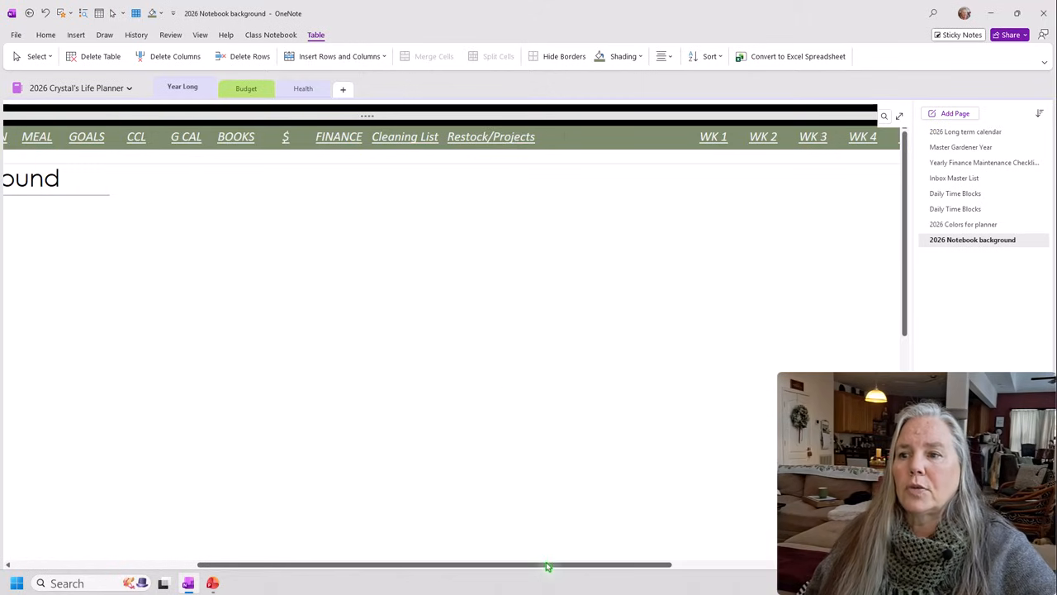
drag(546, 565, 674, 565)
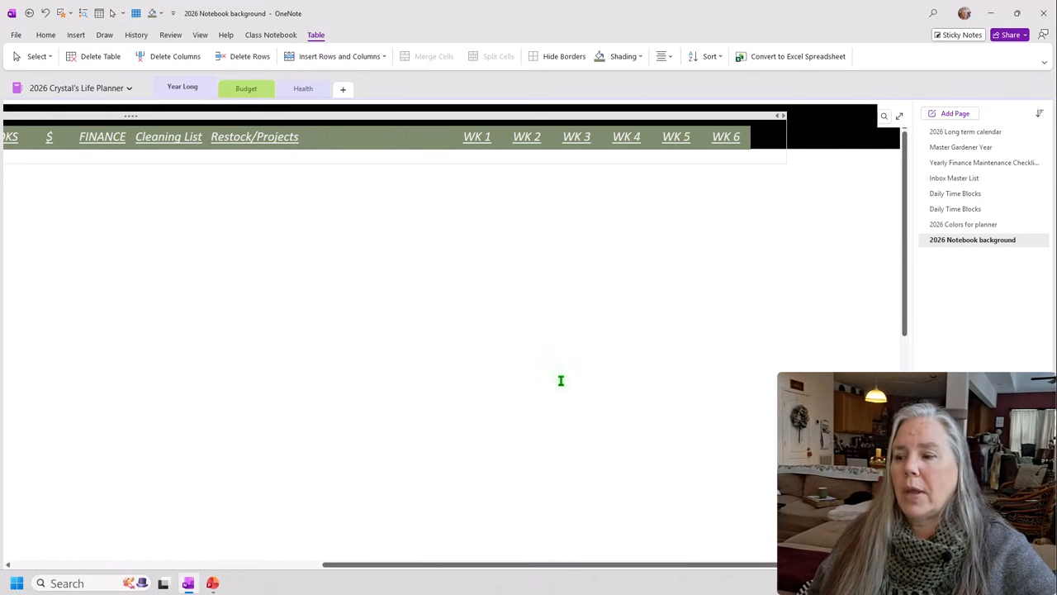
ctrl+scroll(561, 380, down, 5)
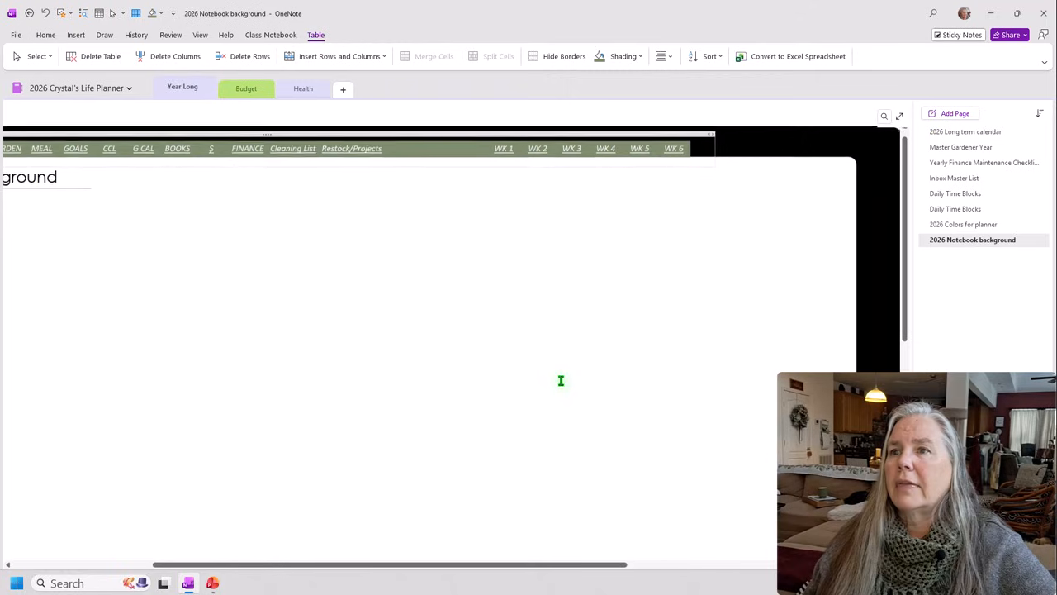
ctrl+scroll(561, 380, down, 4)
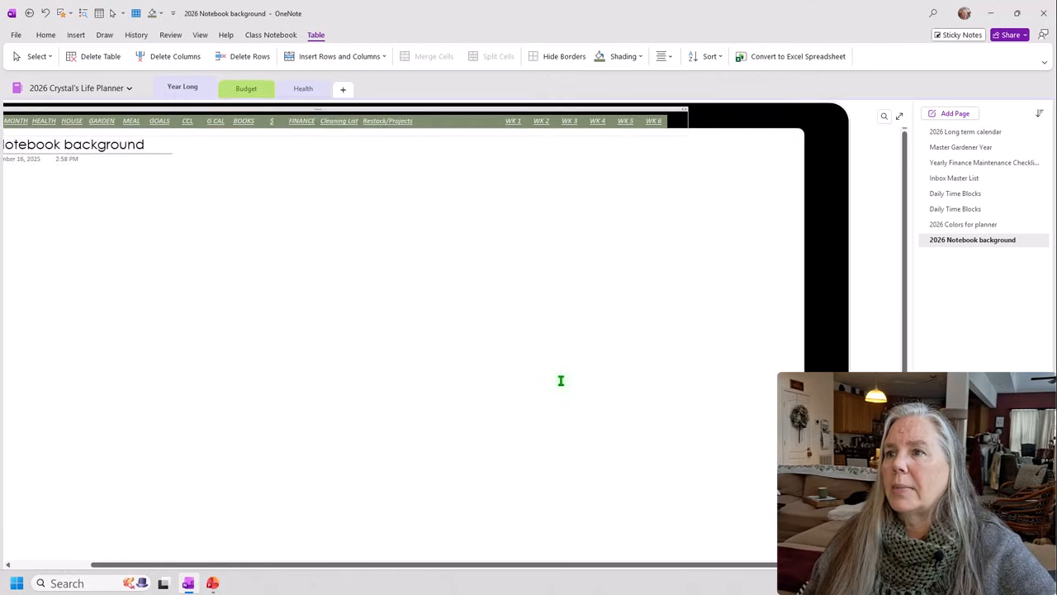
drag(467, 567, 389, 545)
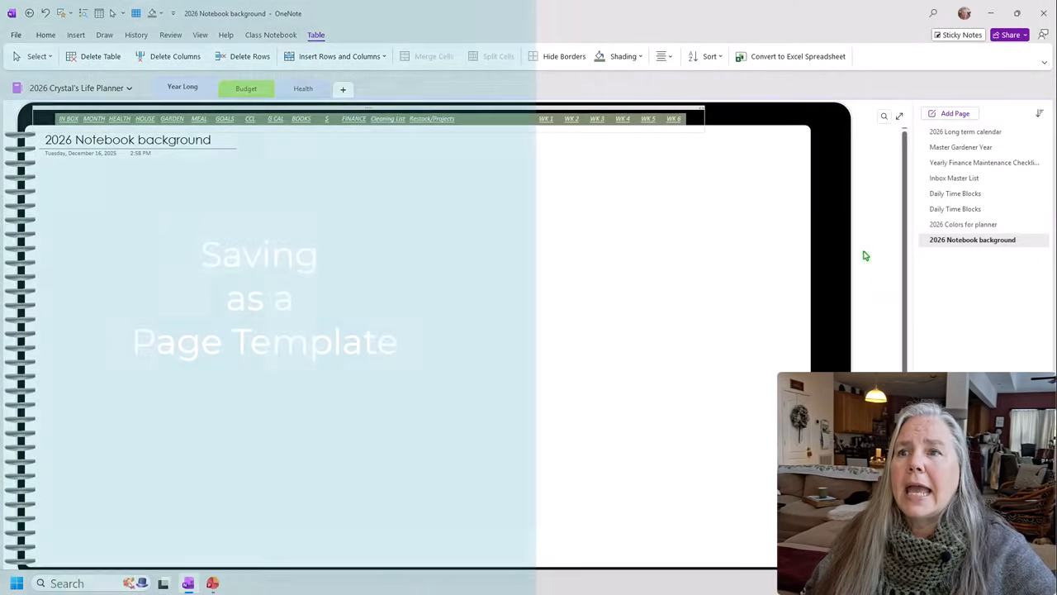
Save the current page as a template named "2026 notebook" and set it as the default for new pages in the current section.
click(864, 251)
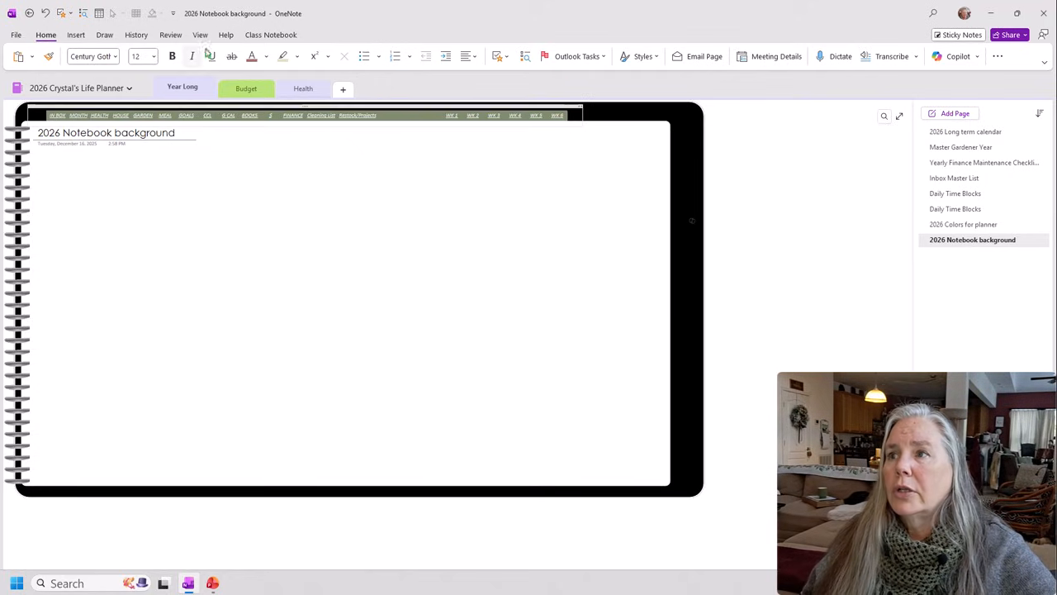
click(76, 36)
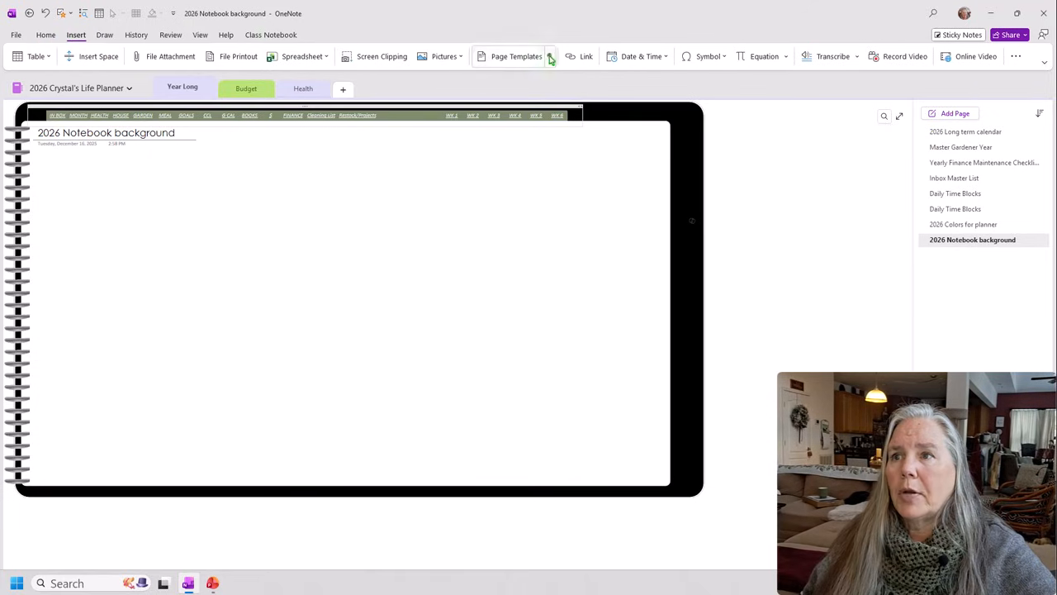
click(549, 56)
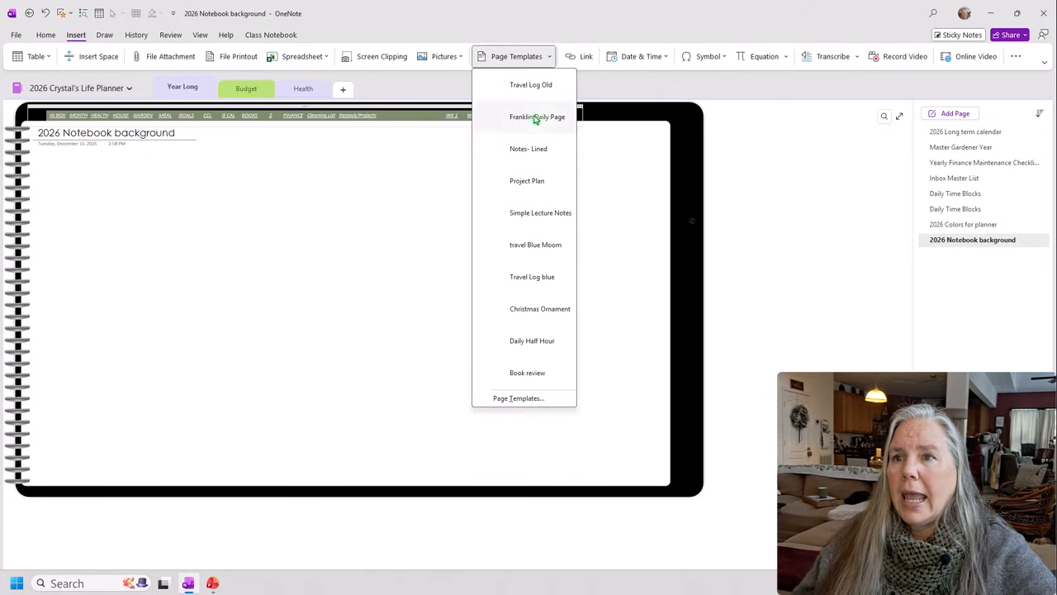
click(532, 398)
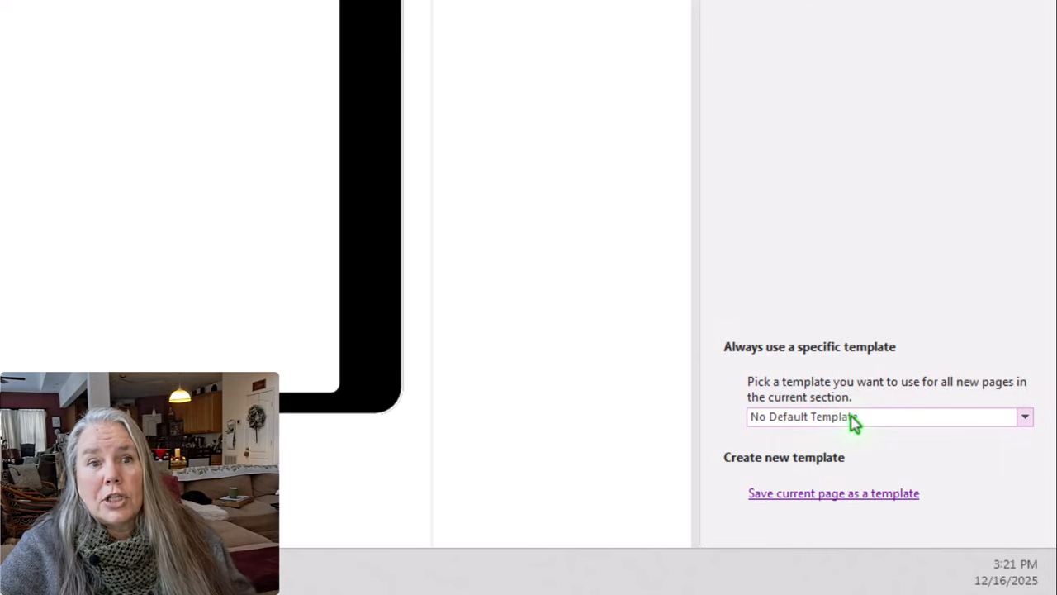
click(830, 501)
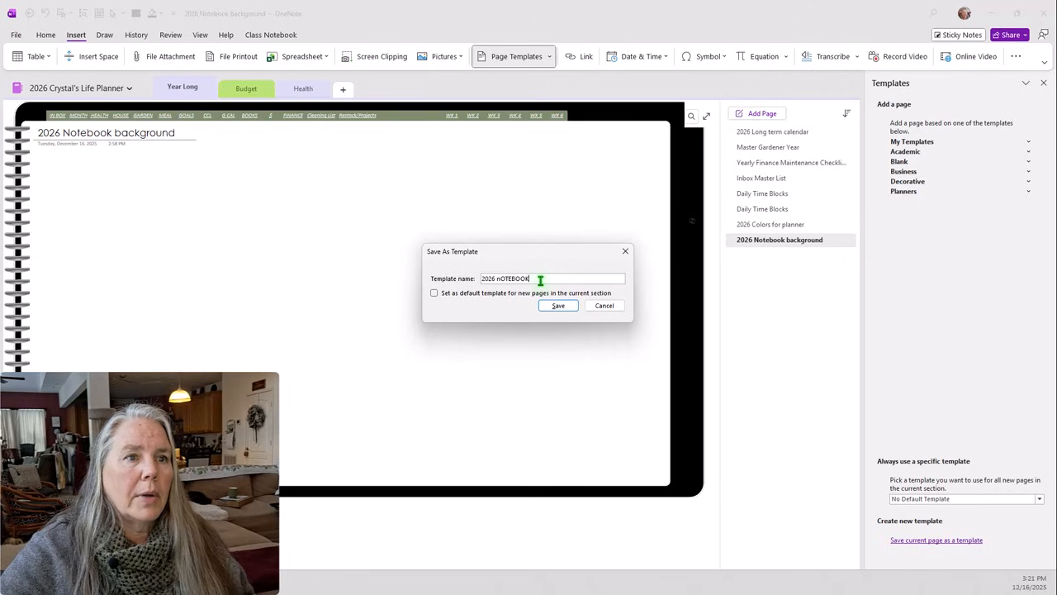
drag(538, 278, 497, 279)
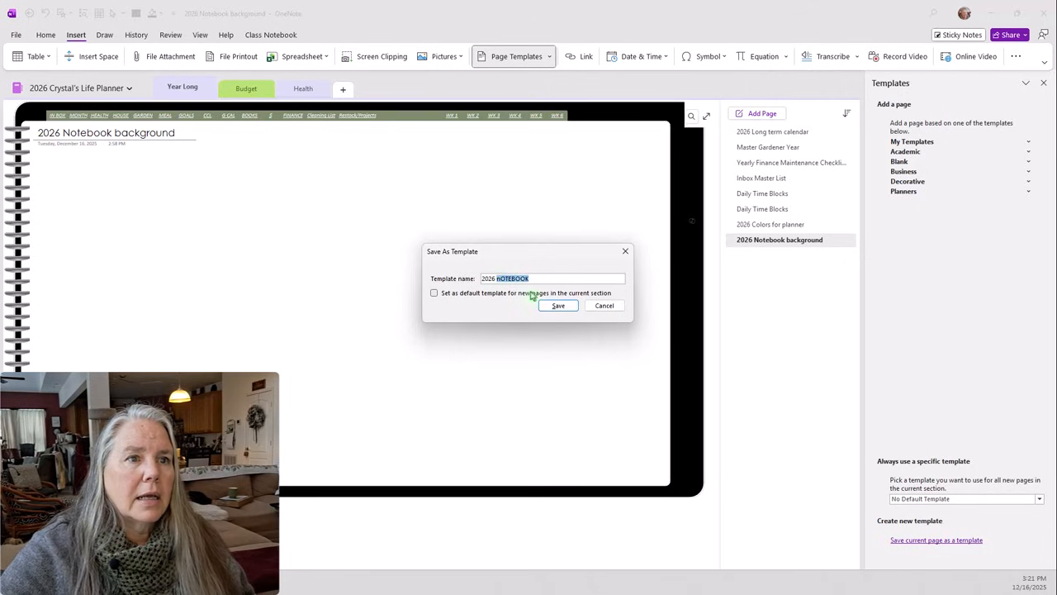
text(notebook)
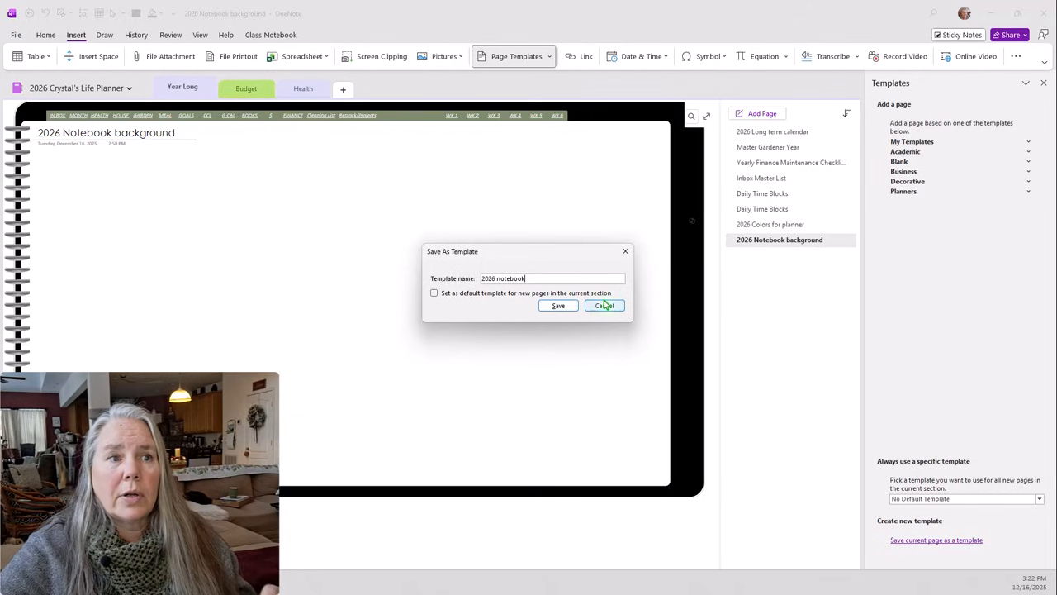
click(435, 294)
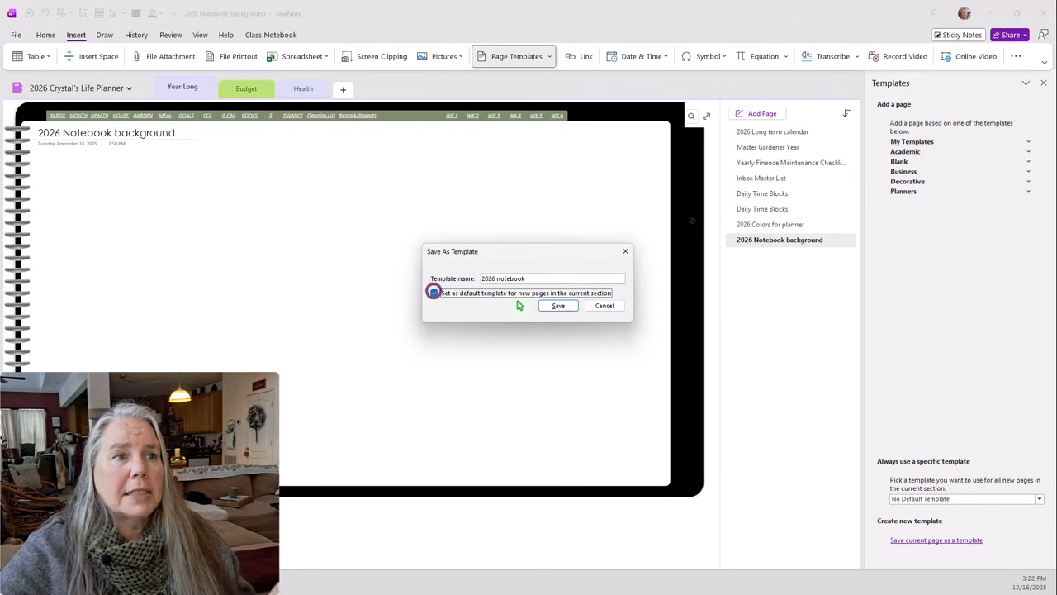
click(559, 306)
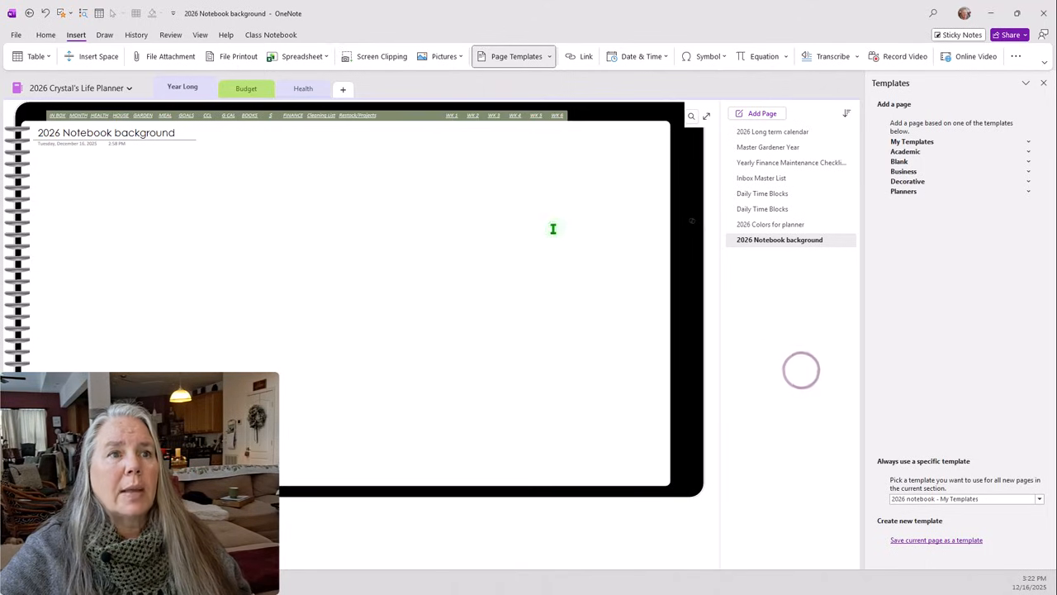
Add a new page from the default template and compare it with the original 2026 Notebook background page.
click(771, 115)
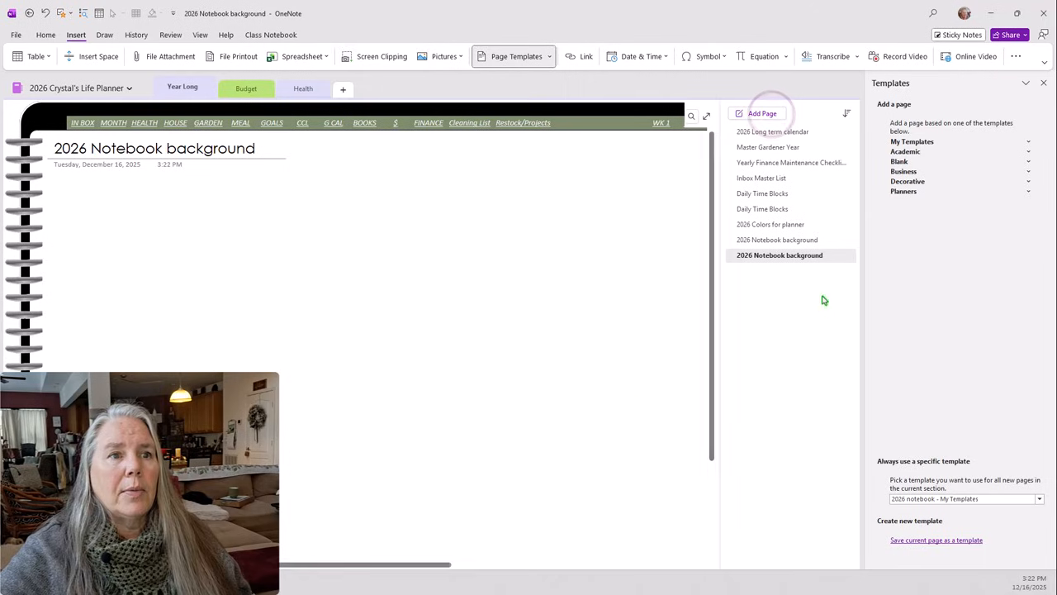
click(796, 256)
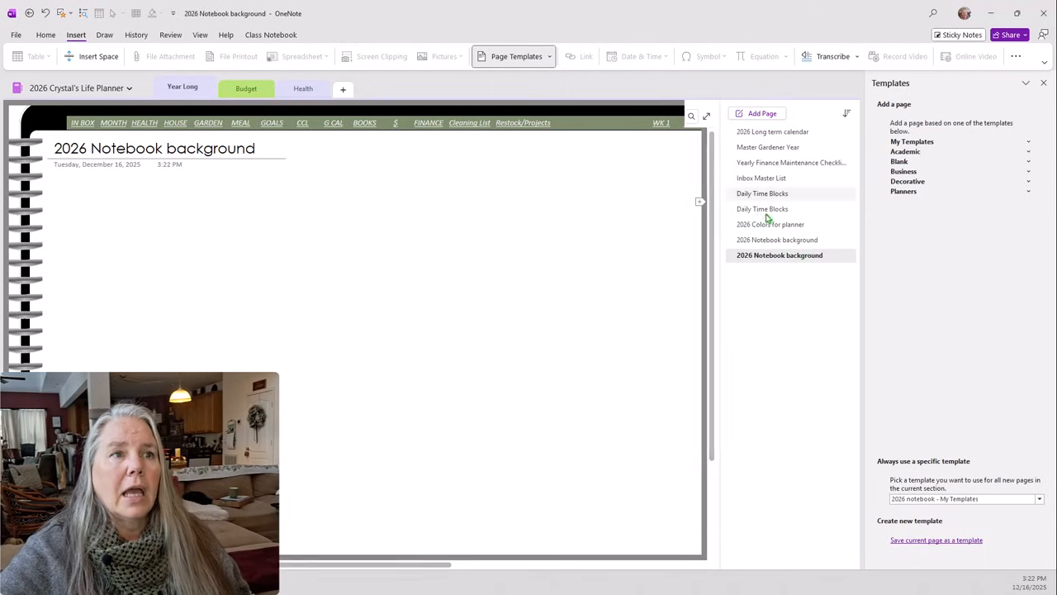
click(794, 240)
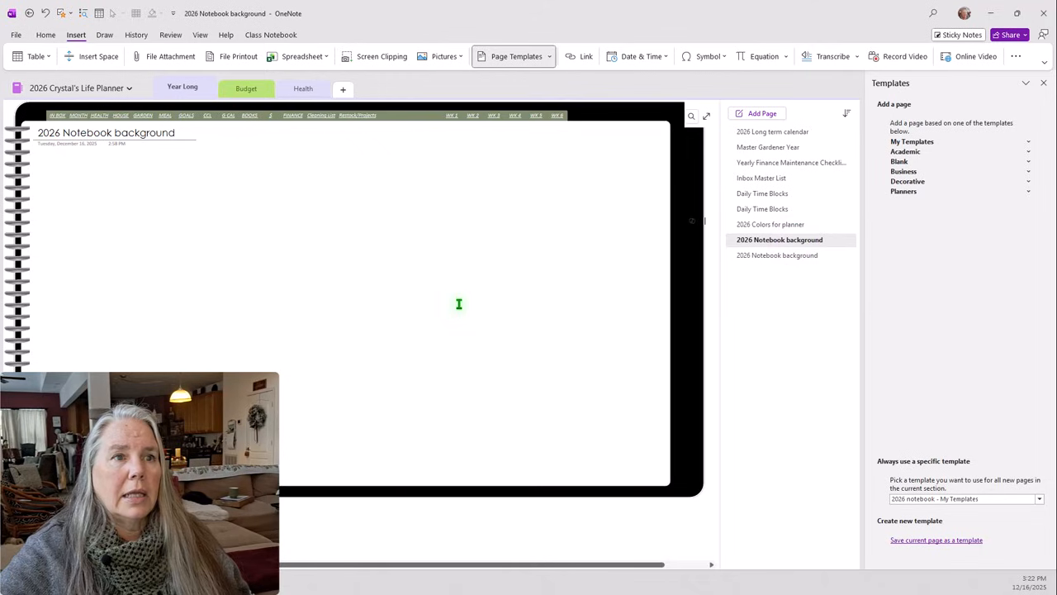
click(756, 256)
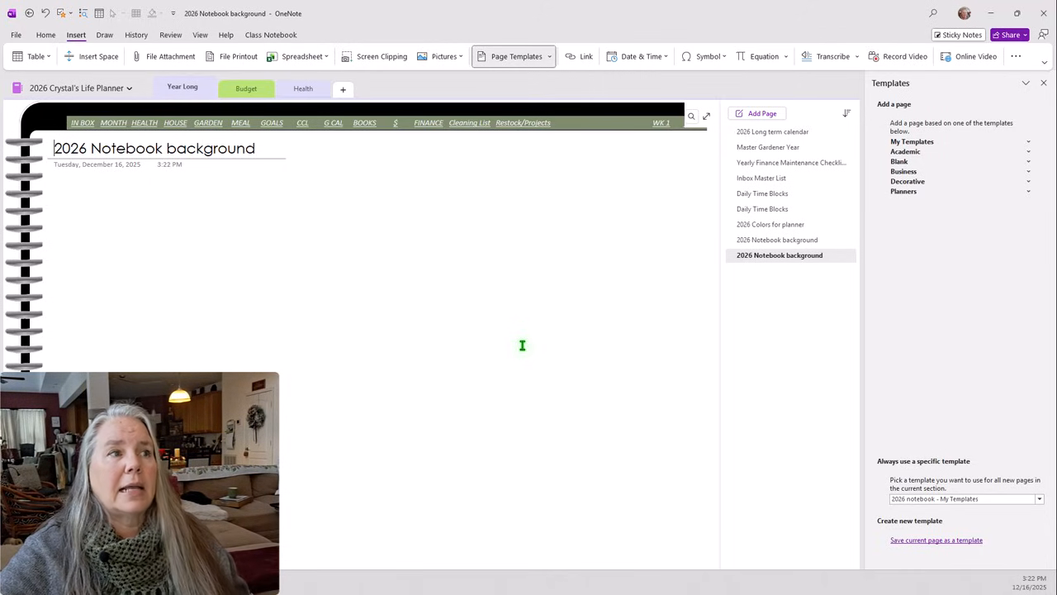
Retitle the new page as "2026 In Box Master list".
drag(271, 152, 59, 150)
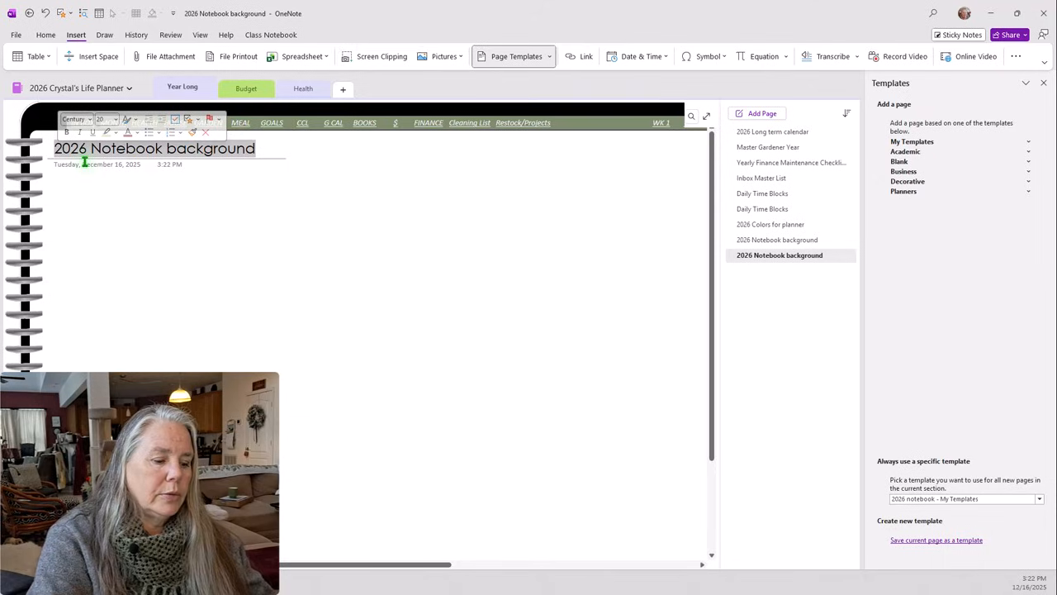
text(2026 In)
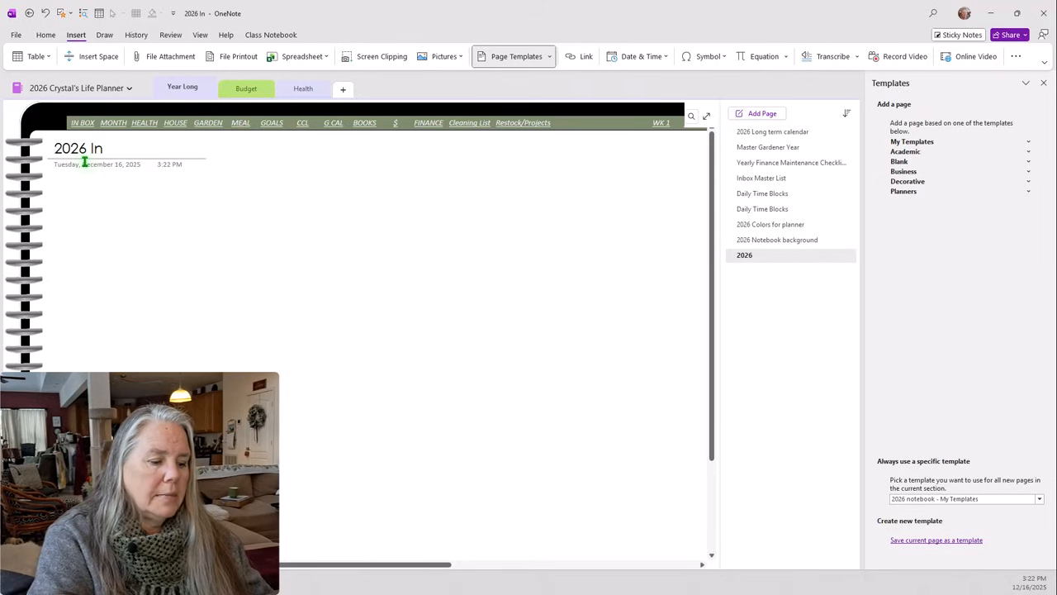
text(Box M)
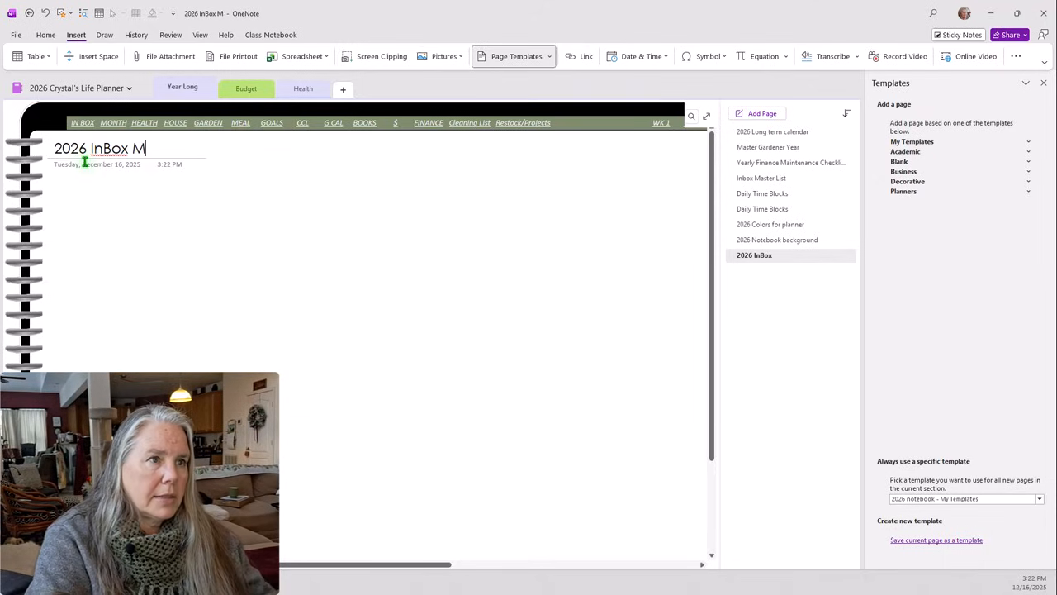
text(aster list)
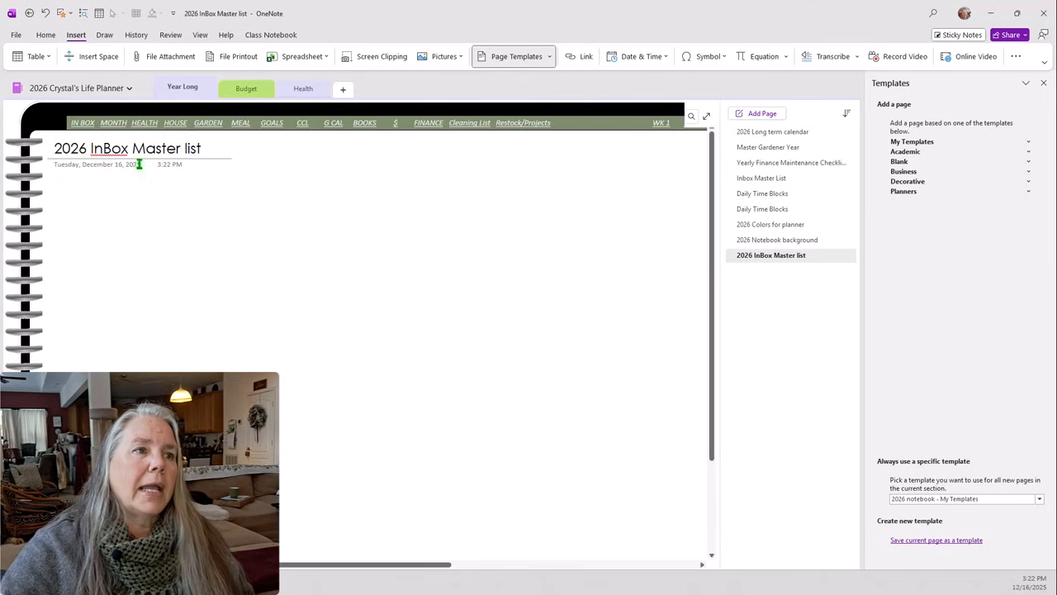
click(106, 149)
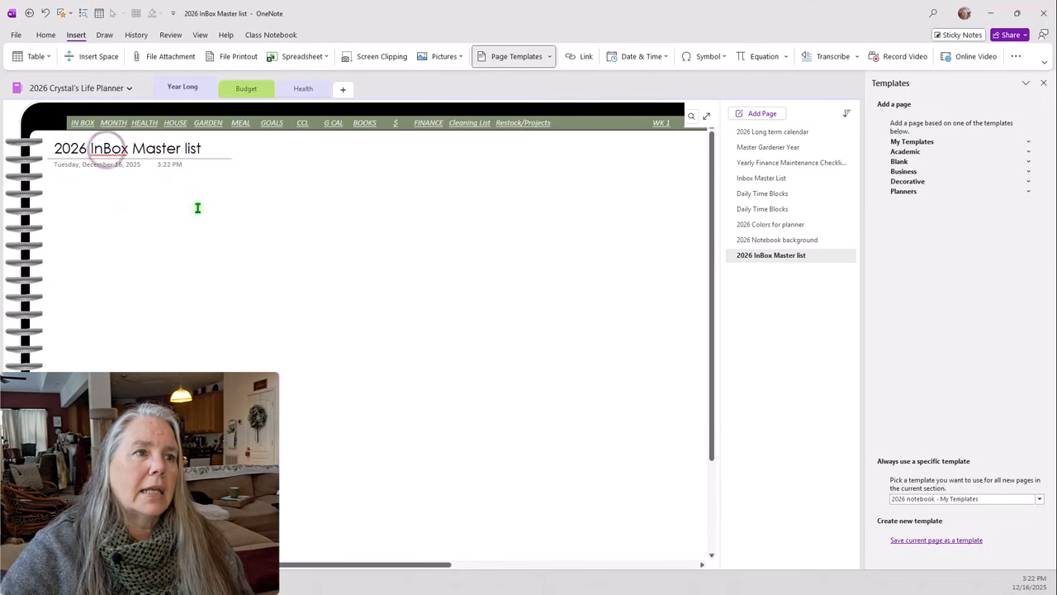
click(464, 262)
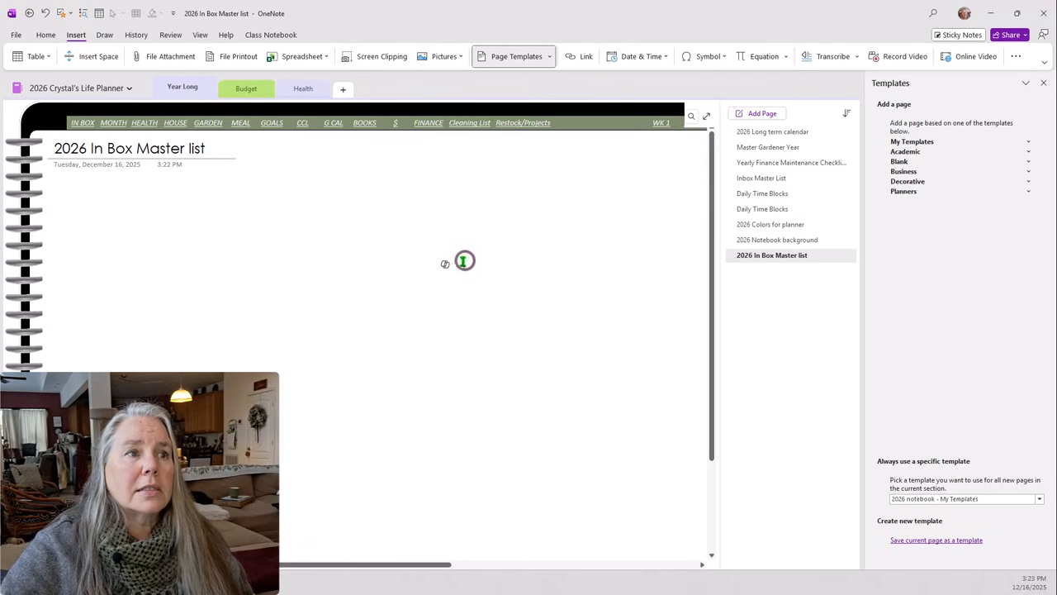
Examine the tagged task categories on the old Inbox Master List page and the list of custom tags.
click(769, 178)
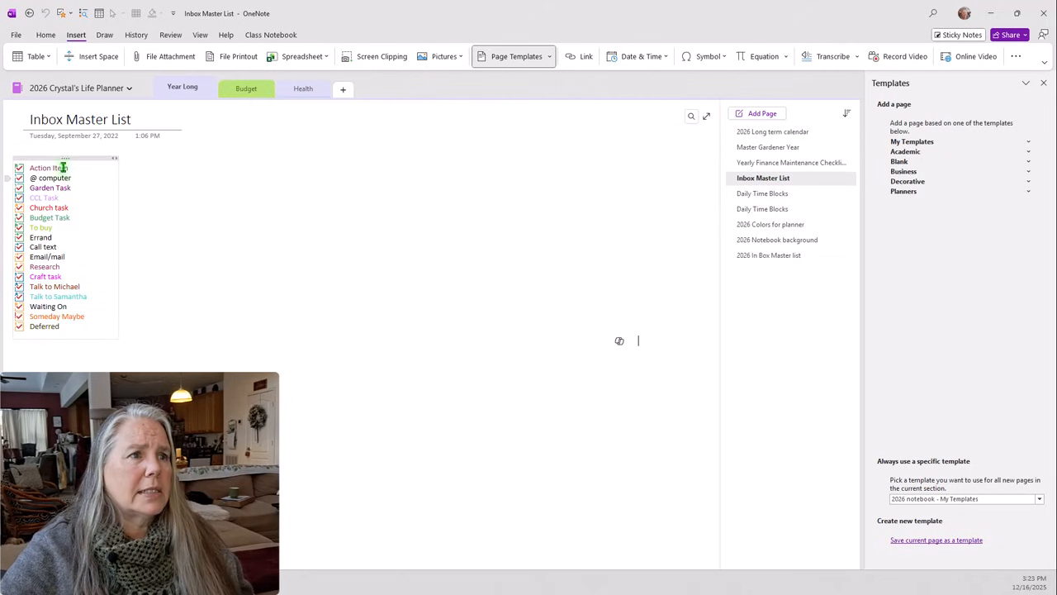
scroll(134, 339, up, 3)
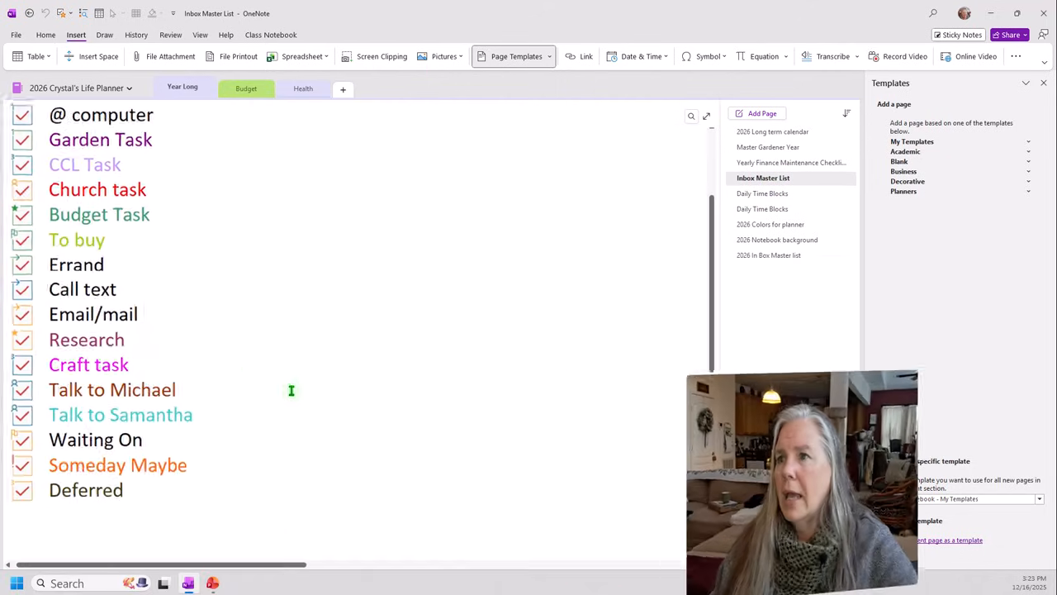
scroll(200, 326, up, 2)
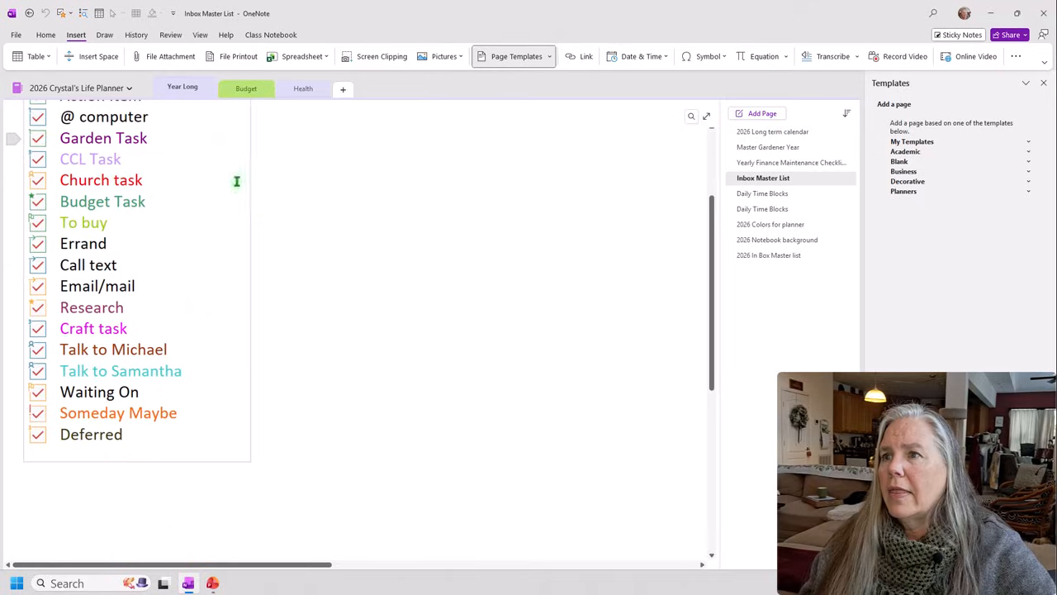
scroll(306, 245, up, 2)
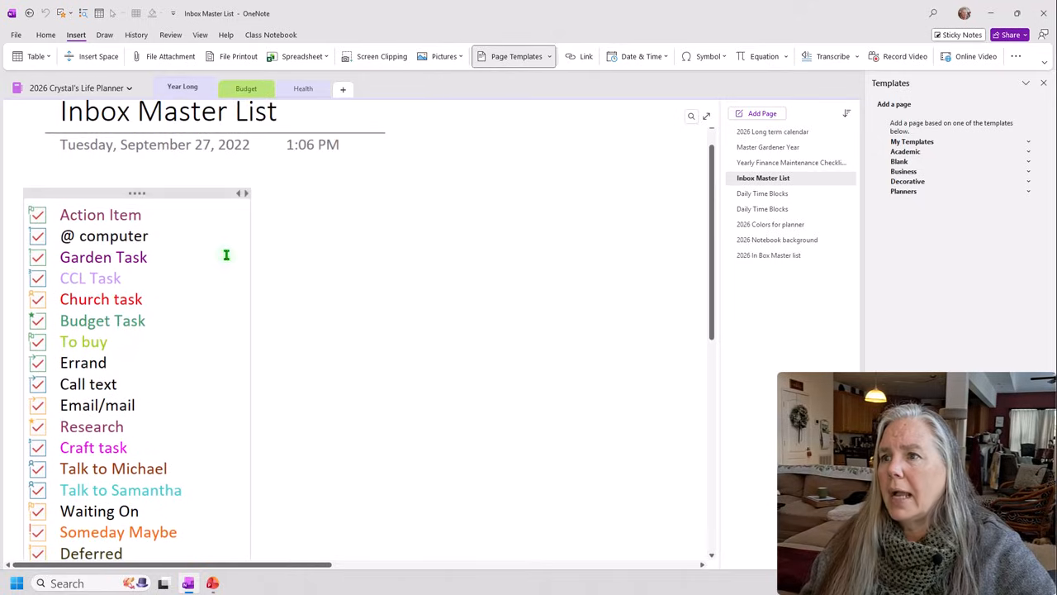
scroll(226, 256, down, 1)
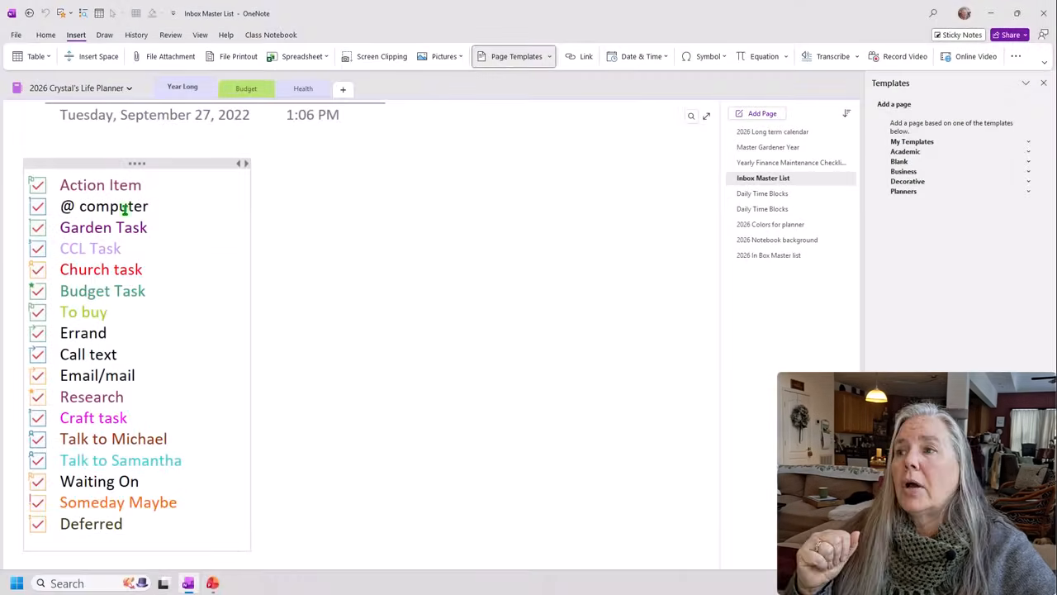
click(69, 13)
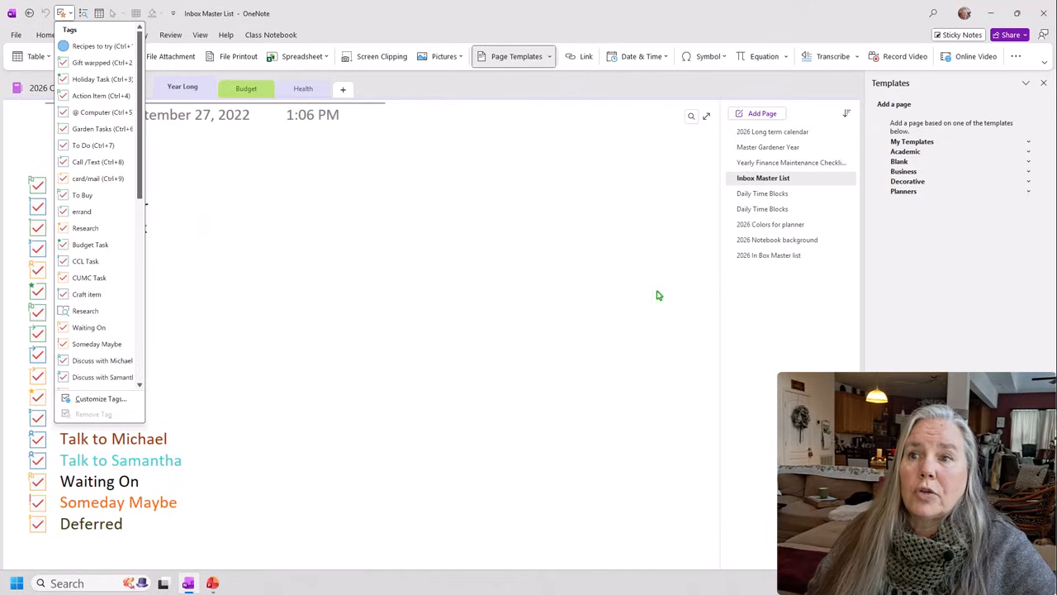
On the 2026 In Box Master list page, start a list below the title with "Recipe to try", tagged Recipes to try.
click(762, 256)
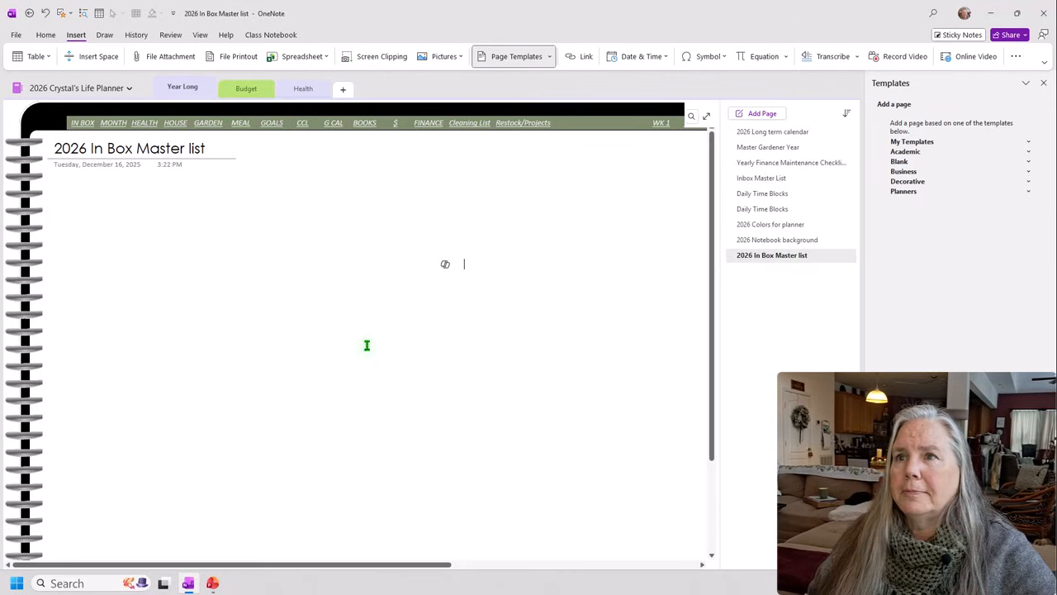
click(79, 211)
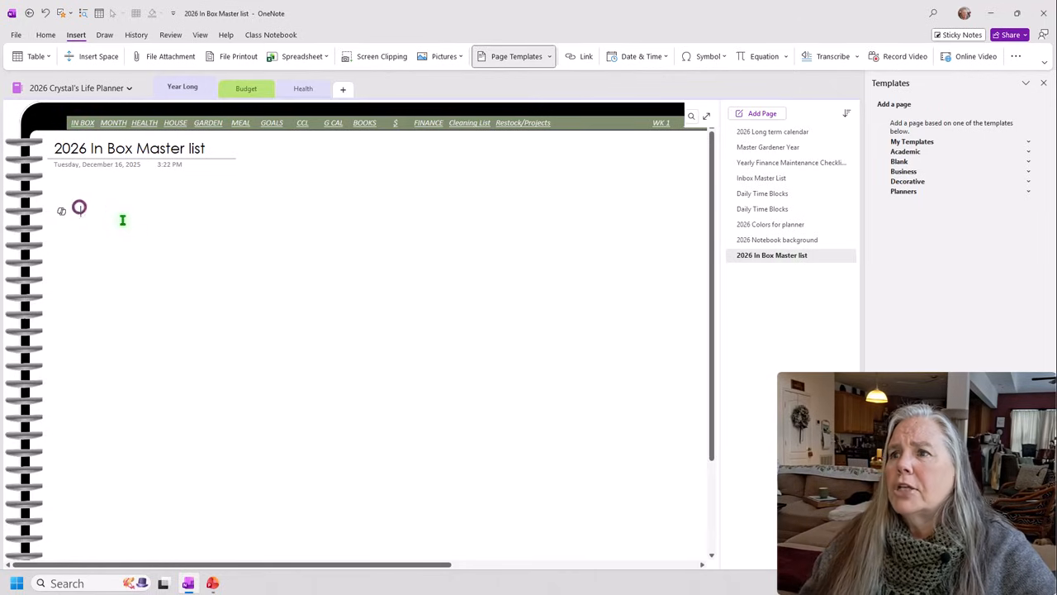
click(46, 36)
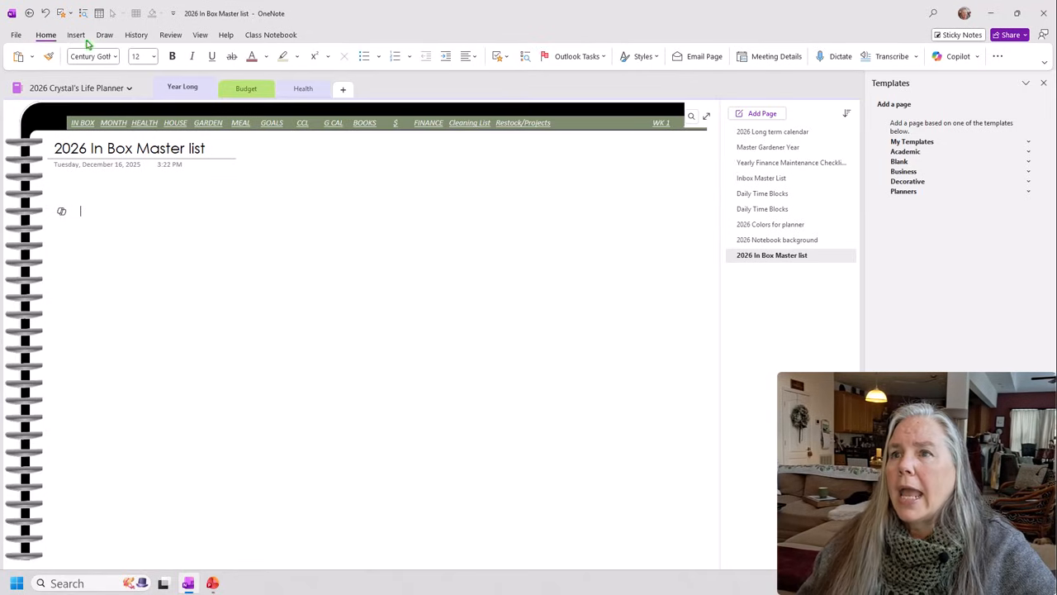
click(506, 57)
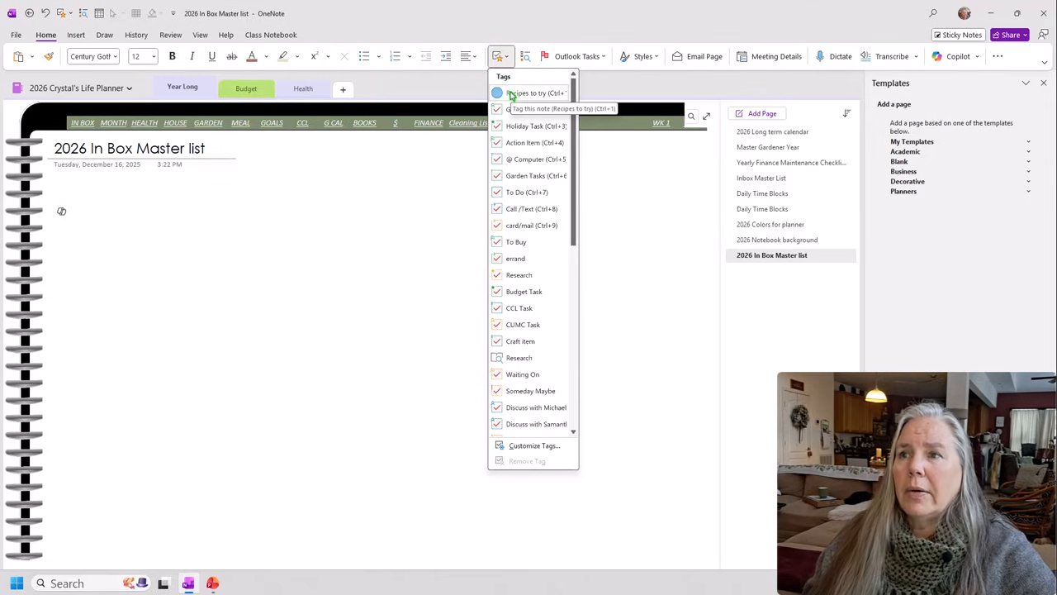
click(510, 93)
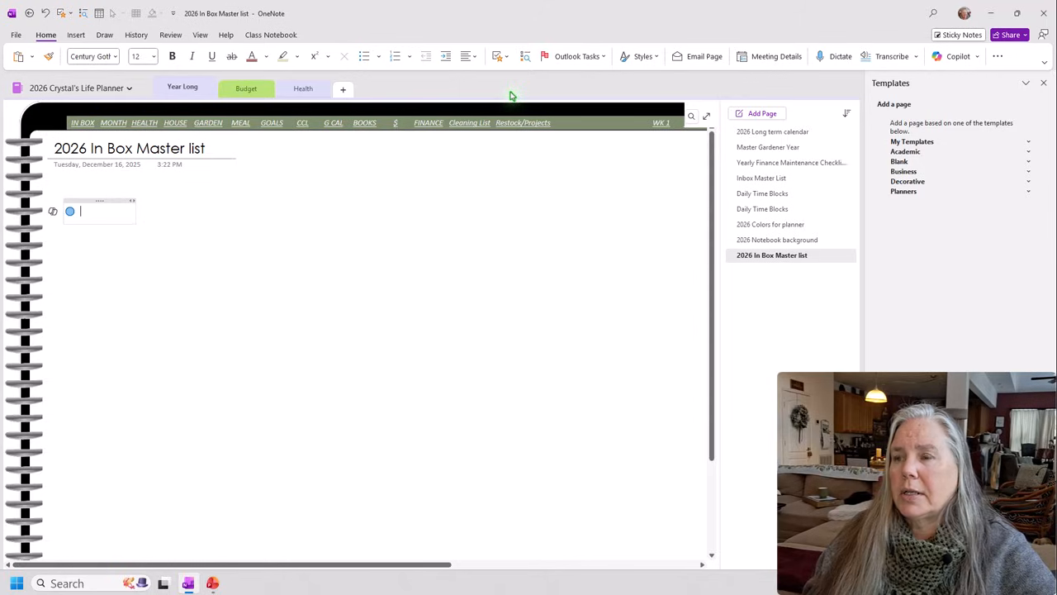
text(Reci)
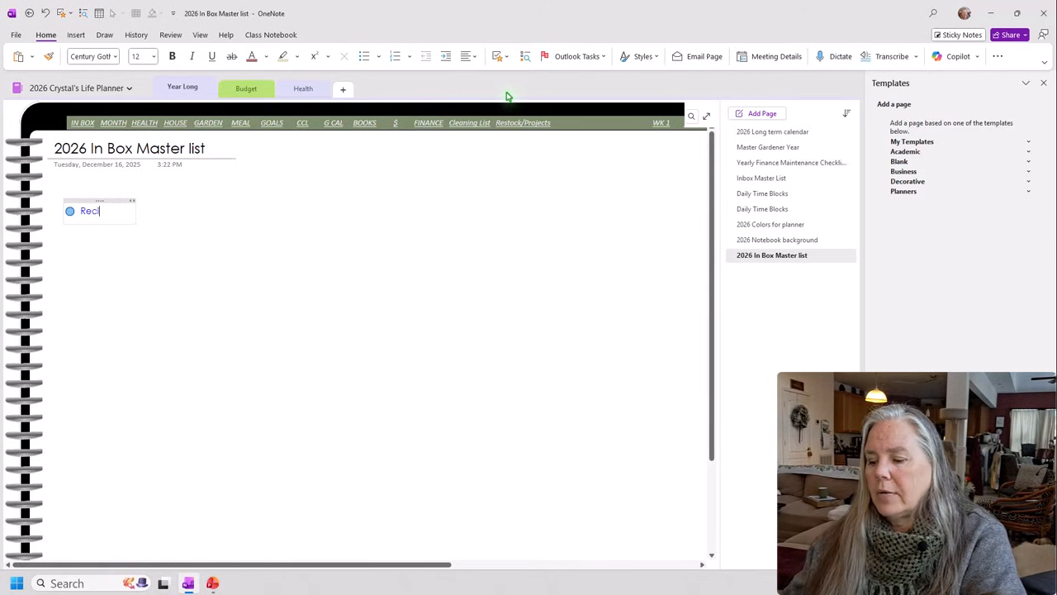
text(pe to try)
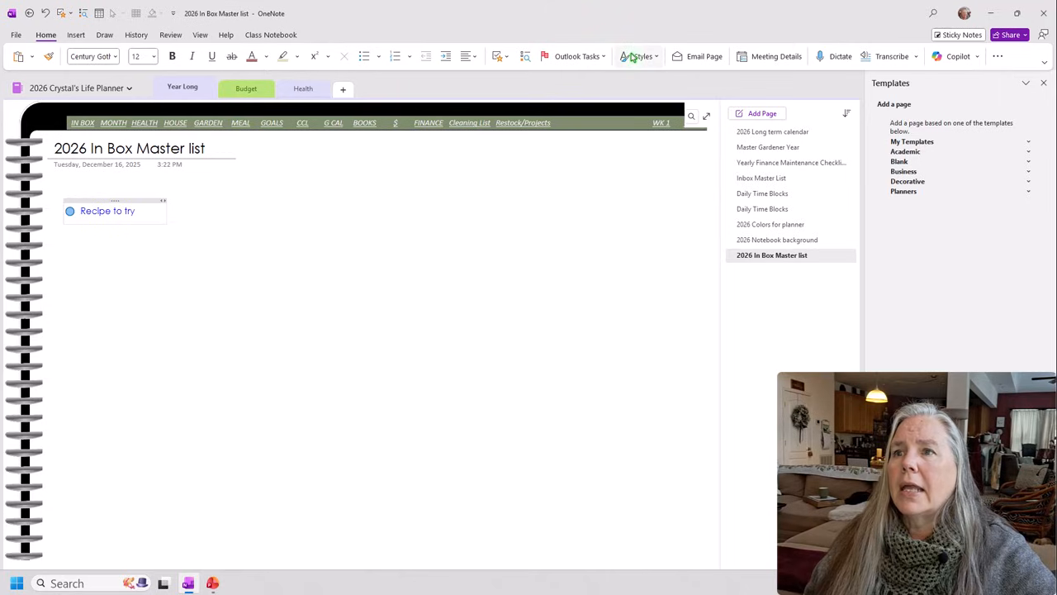
Add a second list line reading "Gift Wrapped" with the Gift wapped tag.
key(Return)
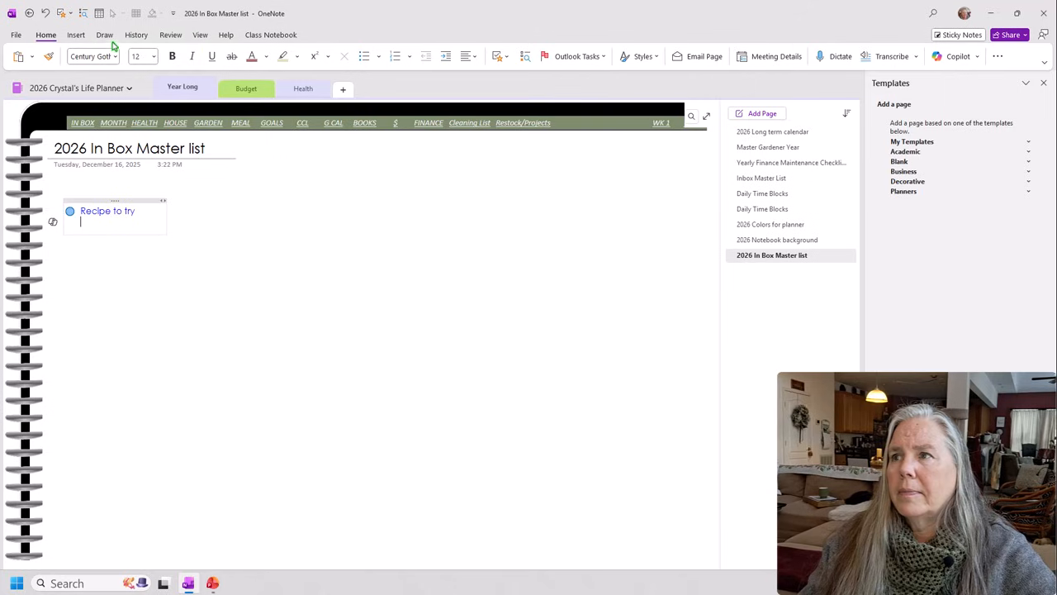
click(508, 57)
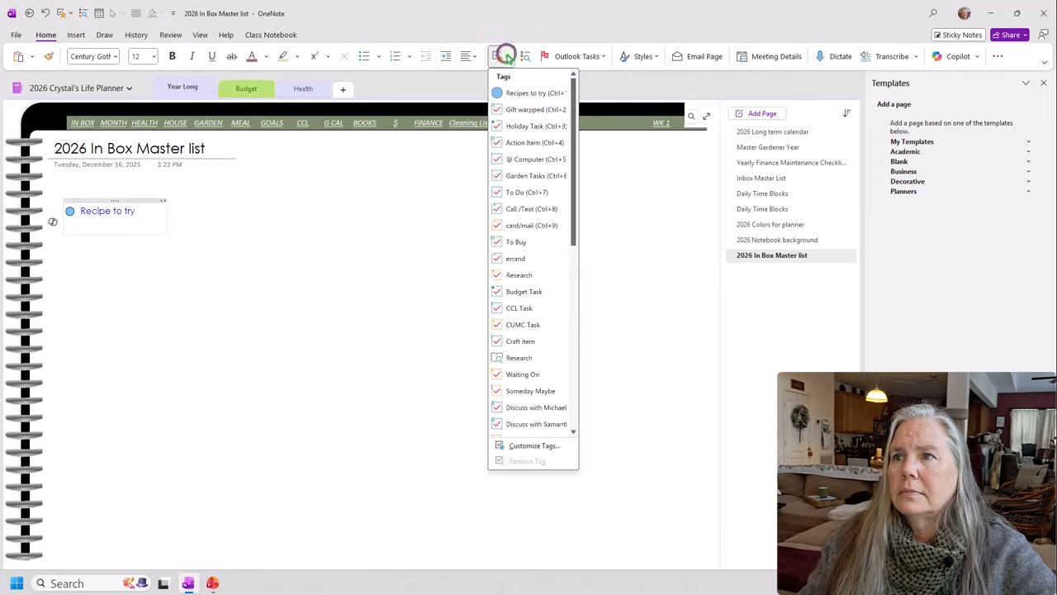
click(523, 110)
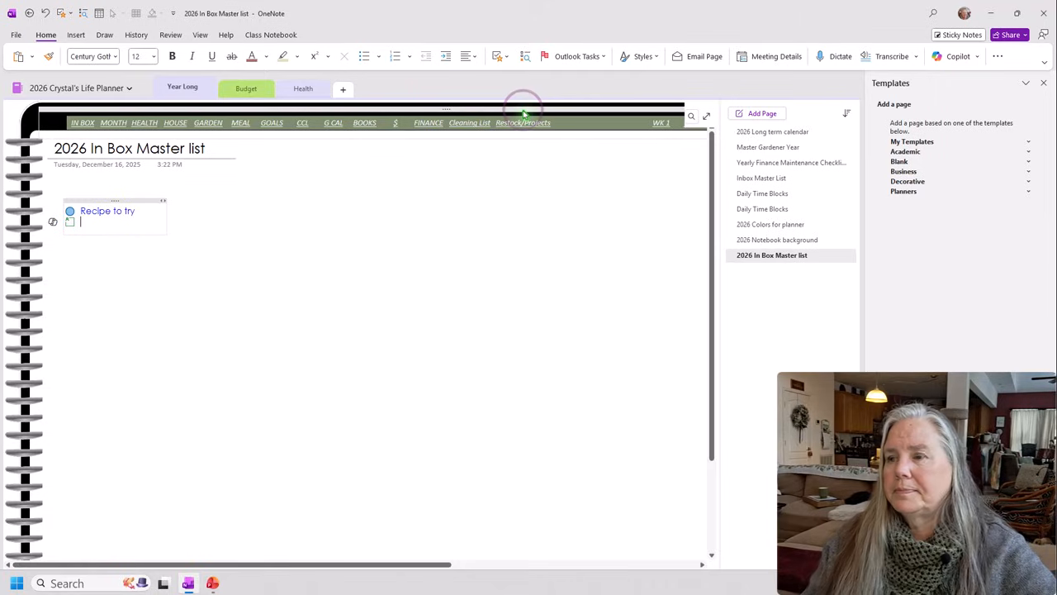
text(Gift)
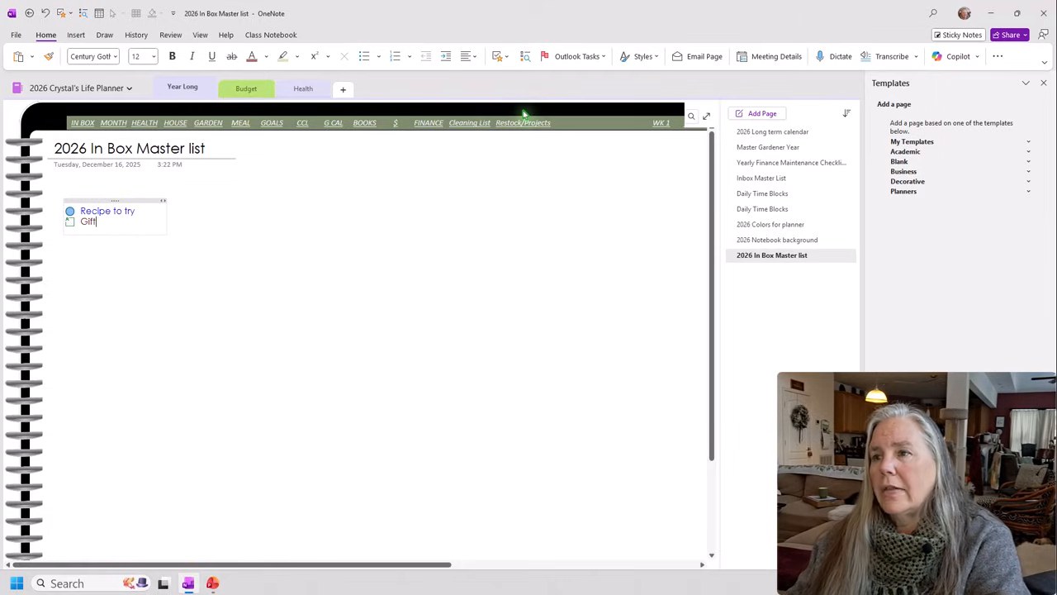
text( Wr)
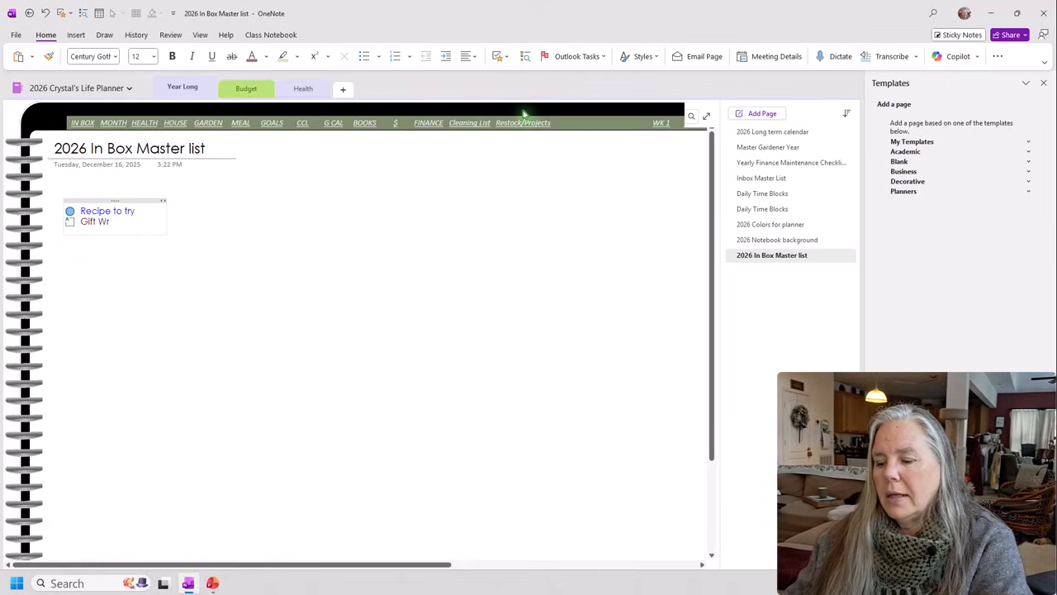
text(apped)
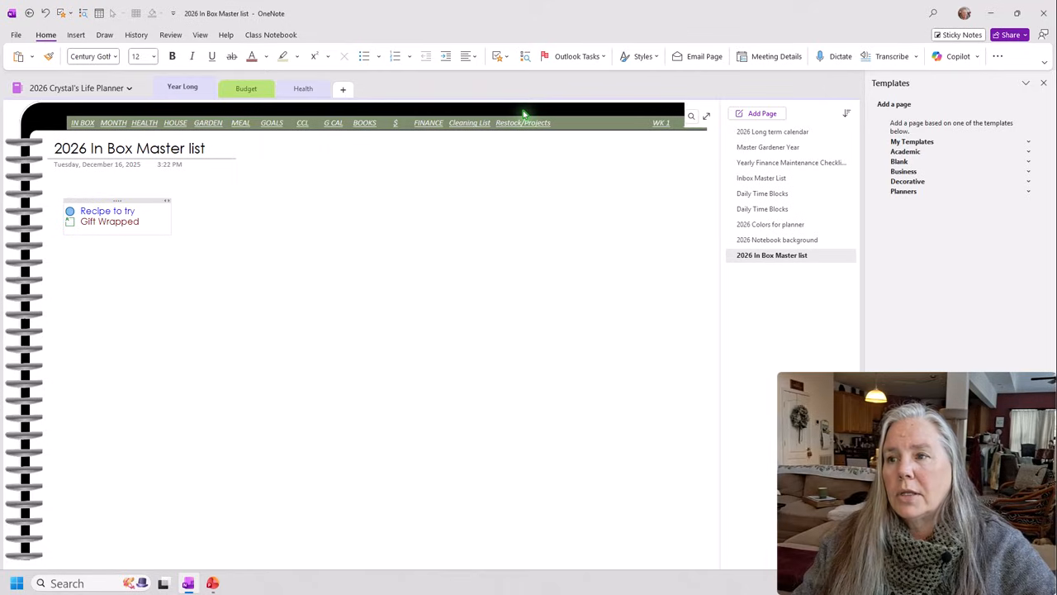
Add the line "Holidya Task" below Gift Wrapped and apply the Holiday Task tag to it.
key(Return)
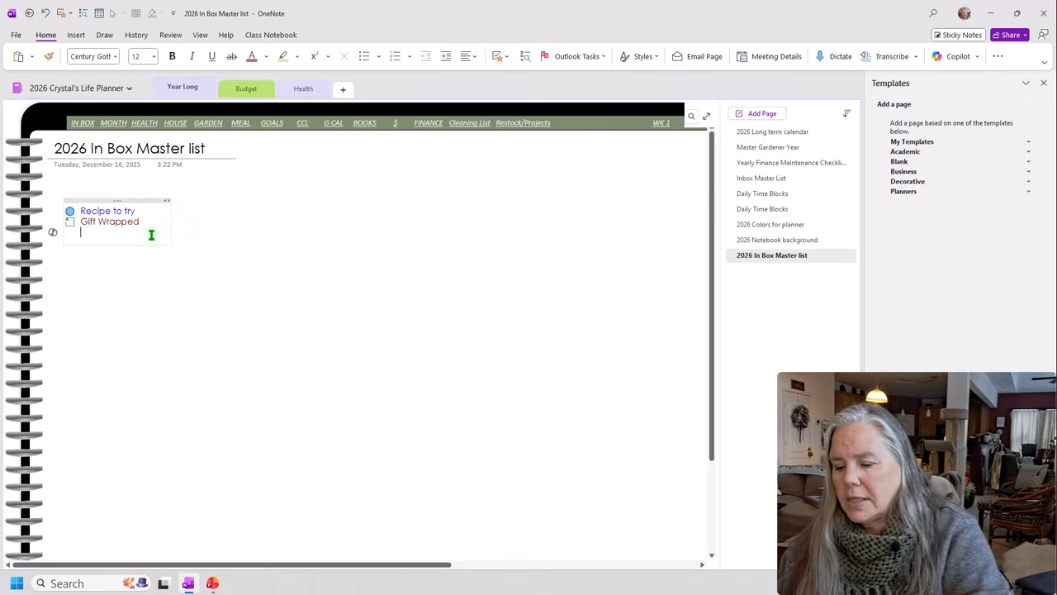
text(Hollidya)
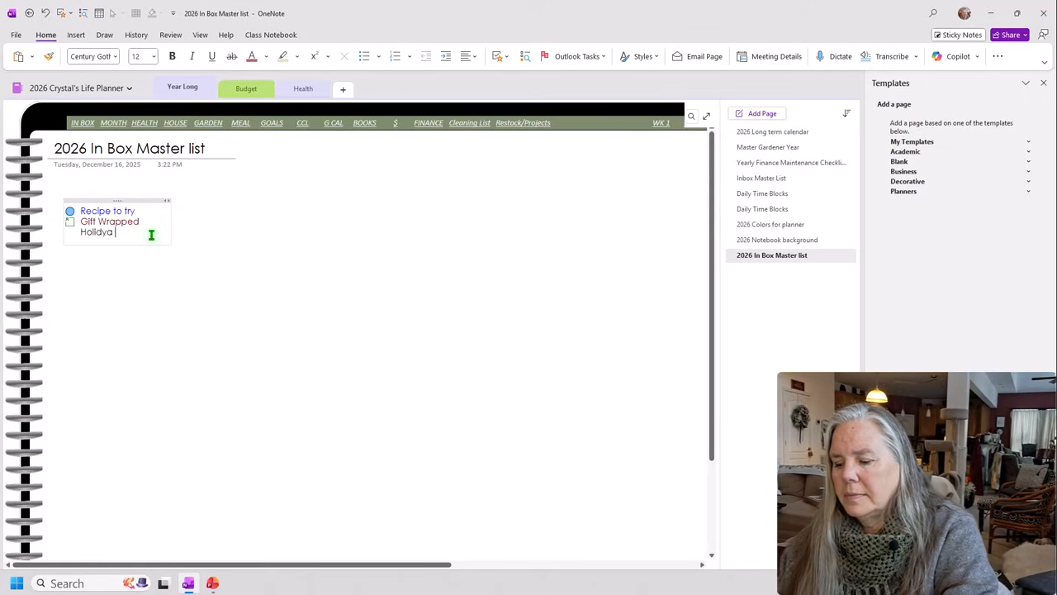
text( Task)
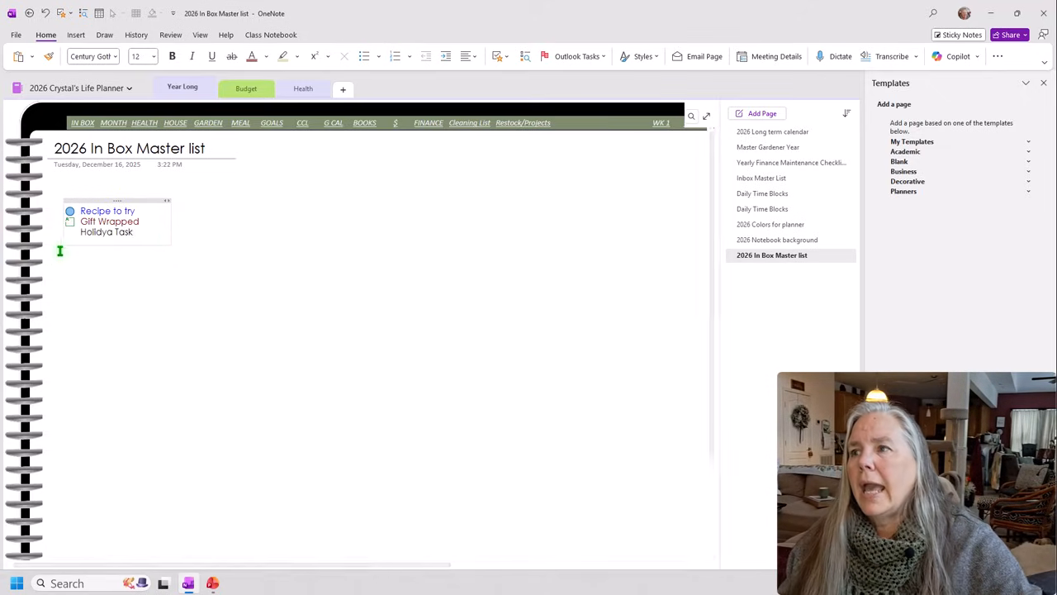
click(82, 232)
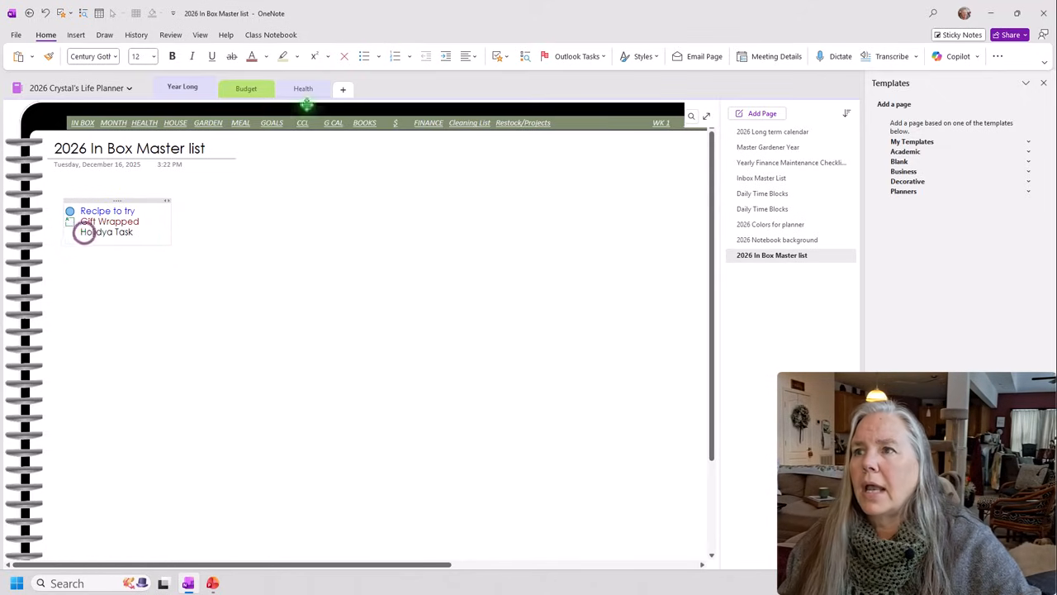
click(506, 57)
click(514, 127)
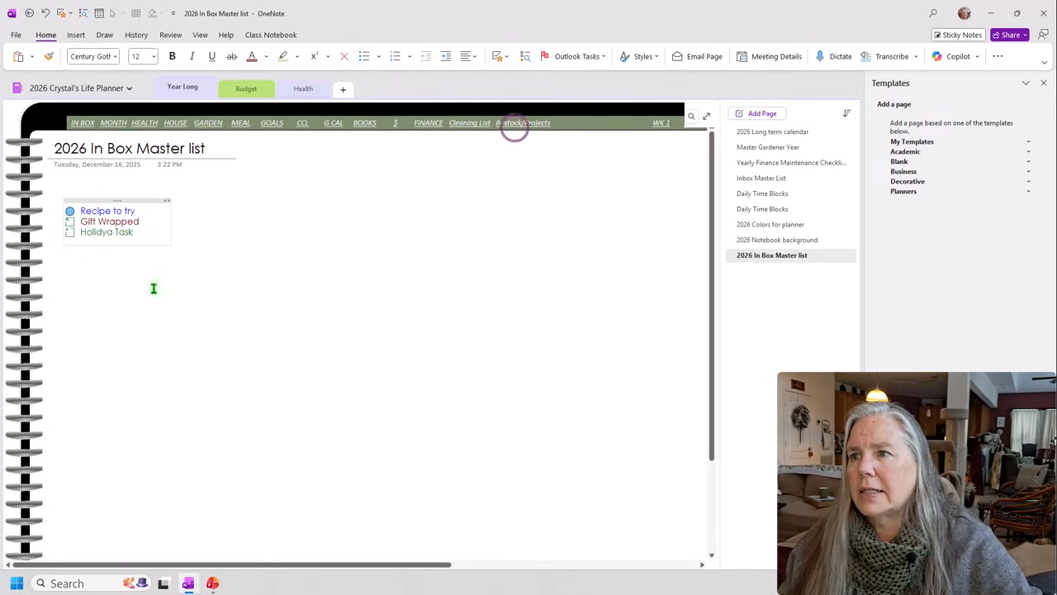
Add the line "Action Item" at the end of the list and apply the Action Item tag to it.
click(503, 55)
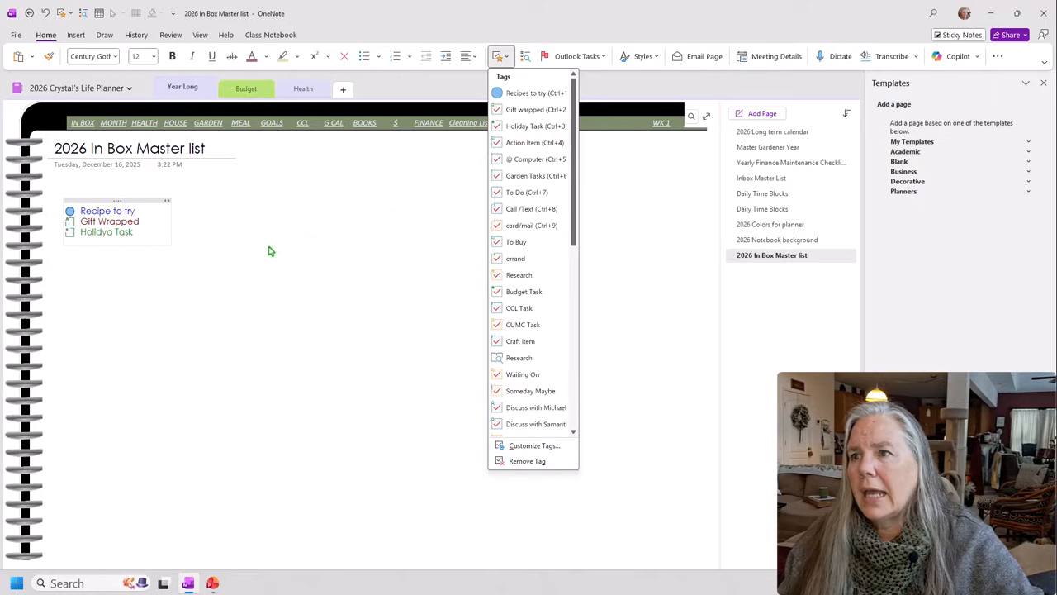
click(149, 233)
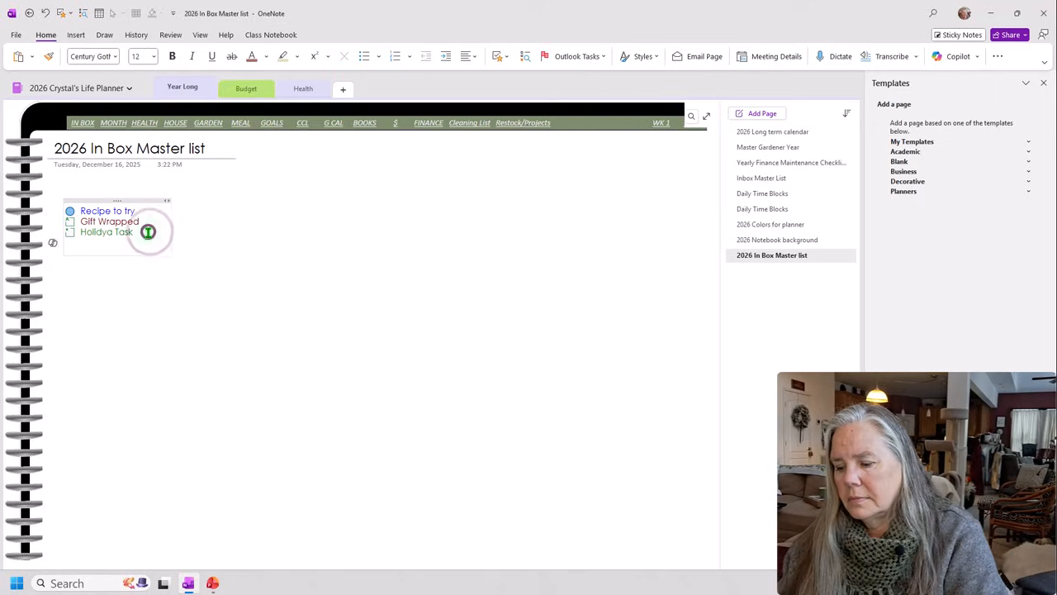
key(Return)
text(Action Item)
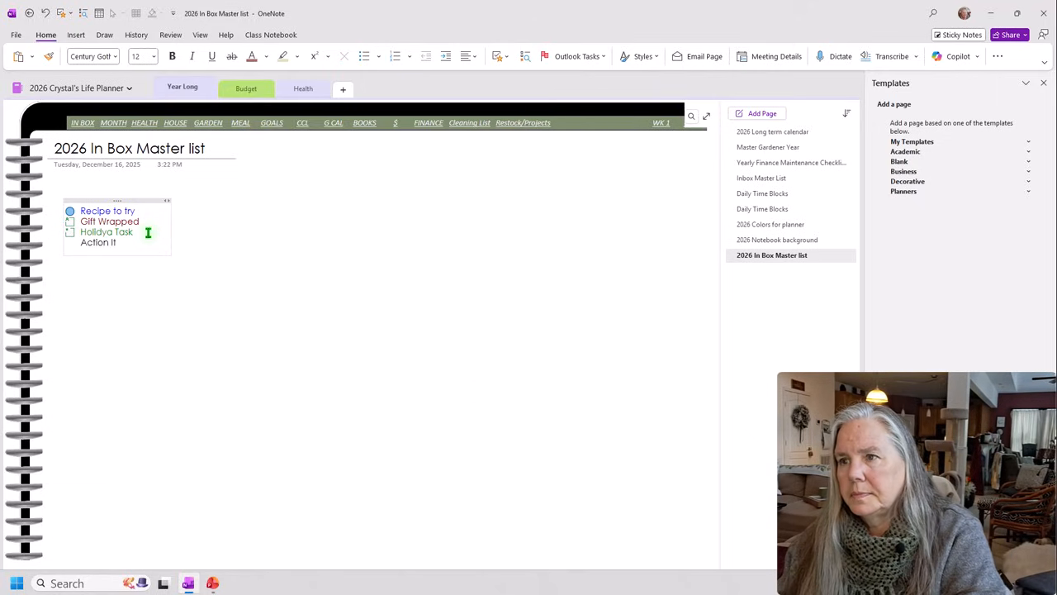
click(99, 244)
click(506, 56)
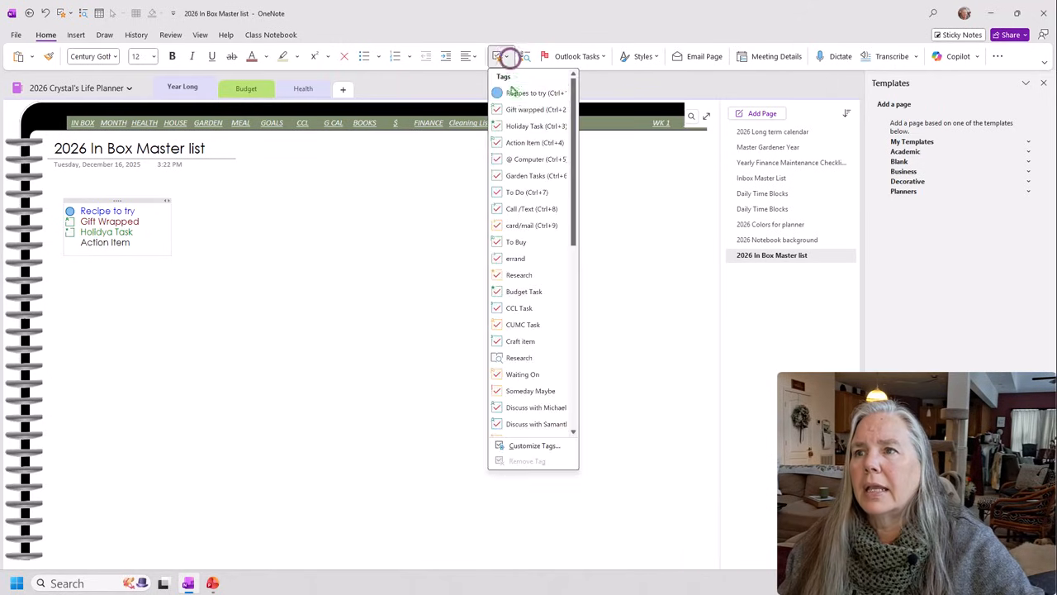
click(520, 142)
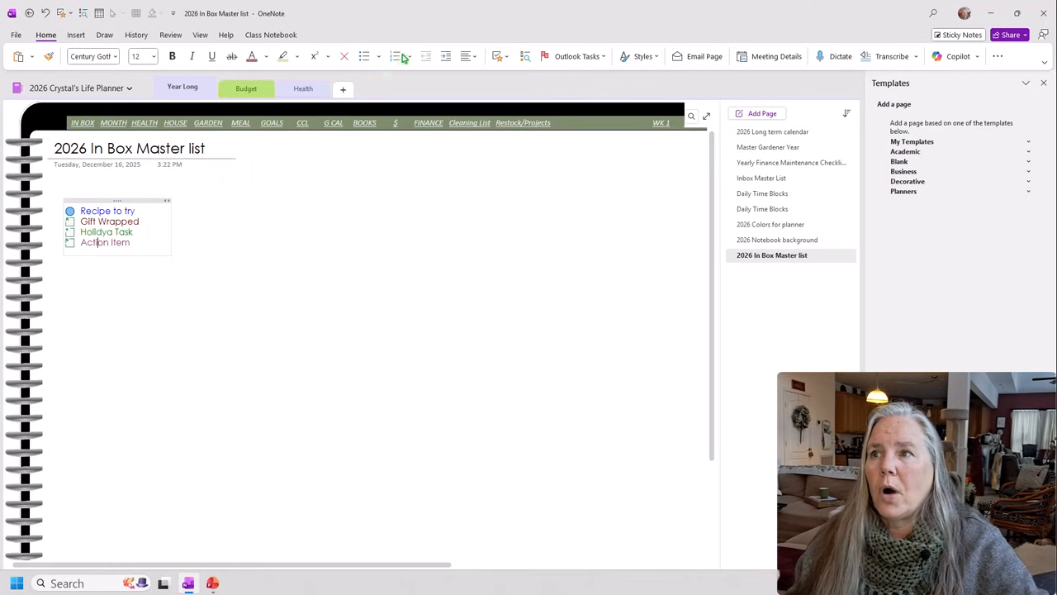
click(508, 57)
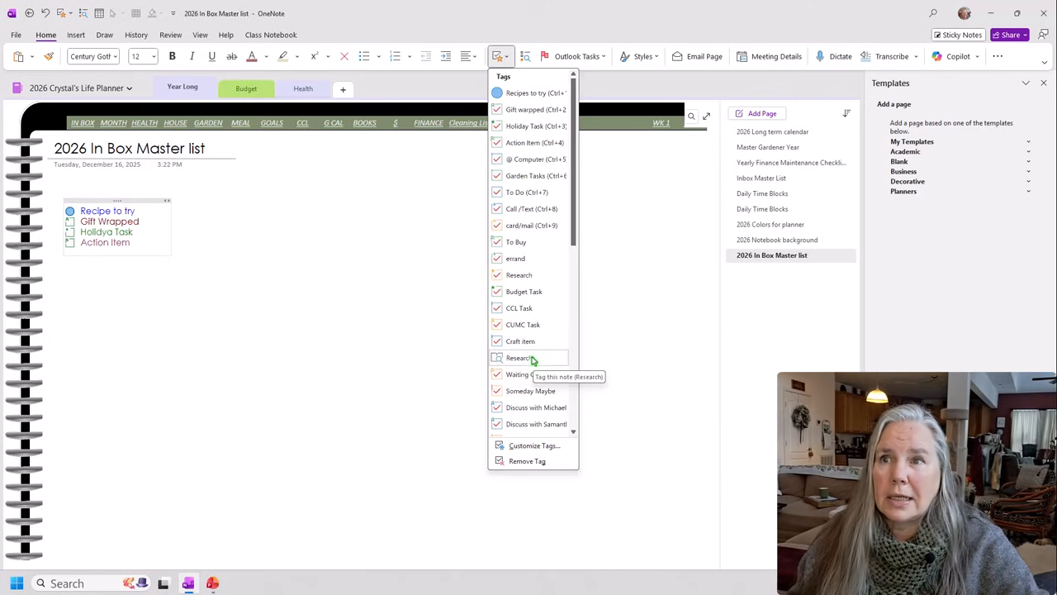
click(428, 216)
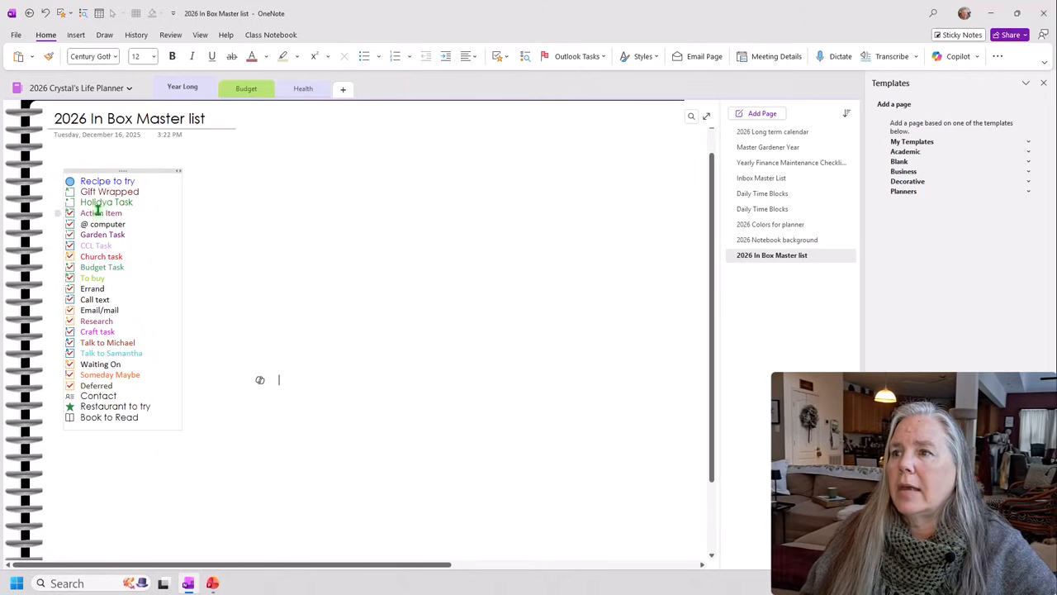
Insert the line "Check to LL for books" directly below Budget Task in the tagged list.
click(124, 266)
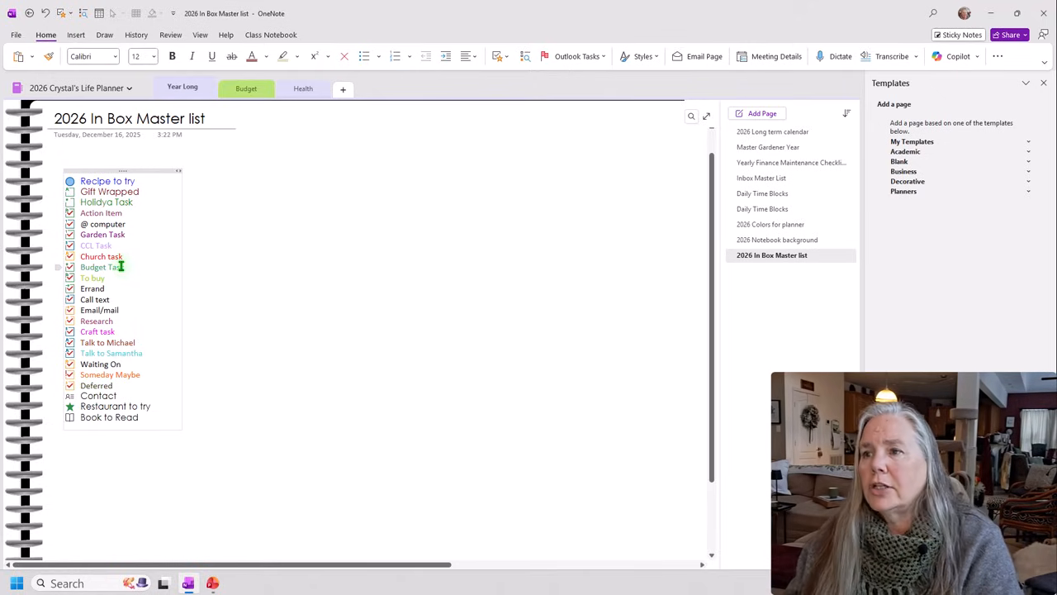
key(Return)
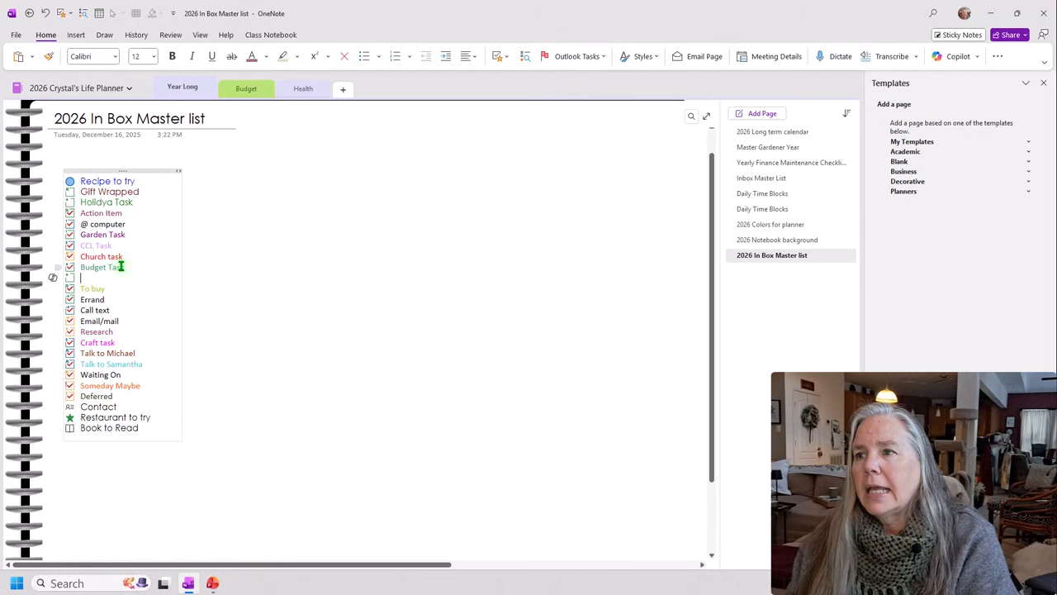
text(Check to LL)
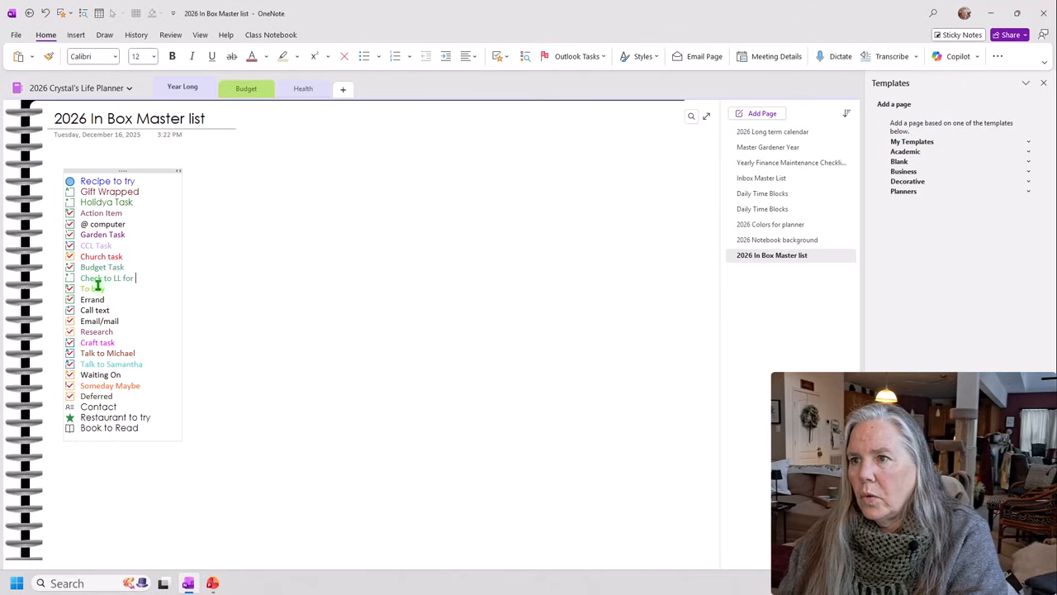
text(for books)
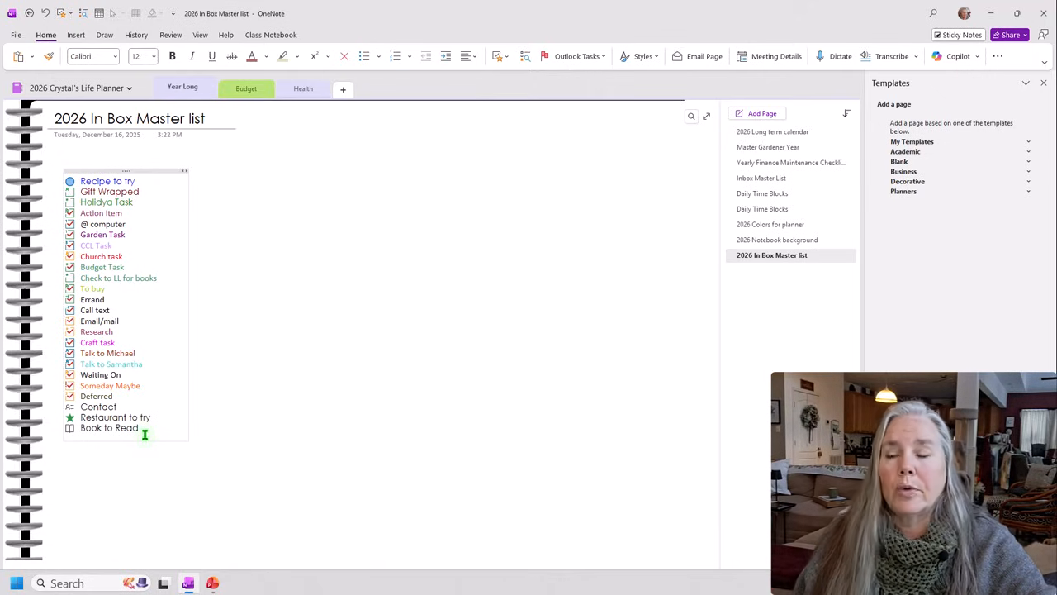
click(254, 443)
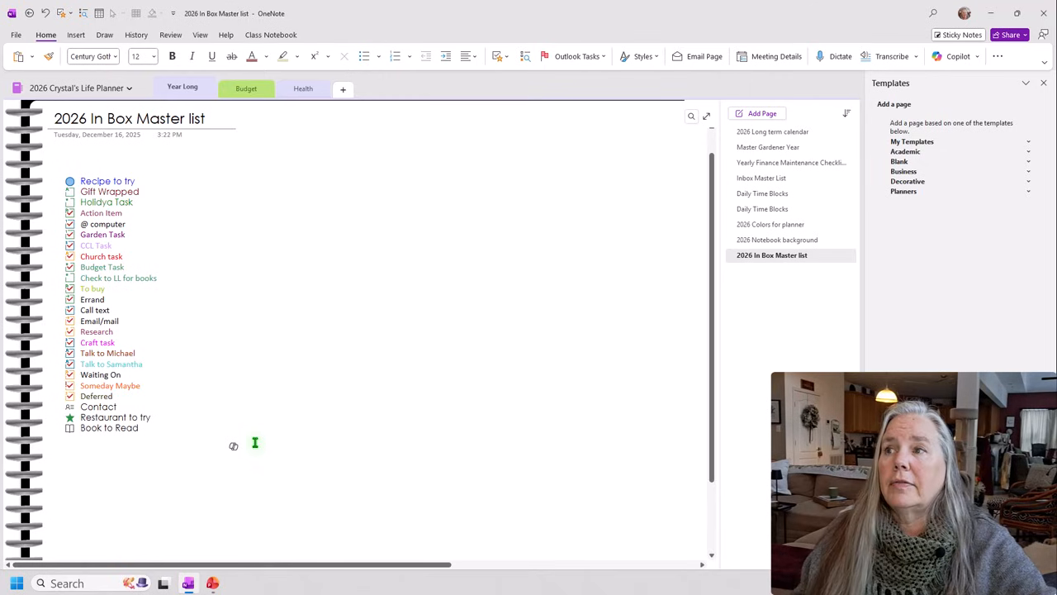
scroll(254, 443, up, 1)
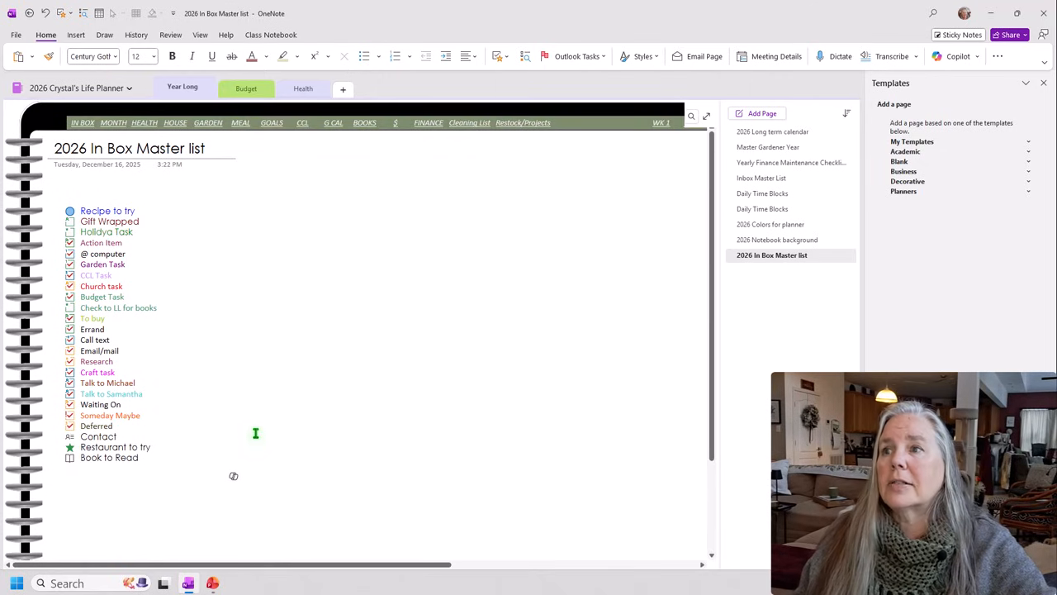